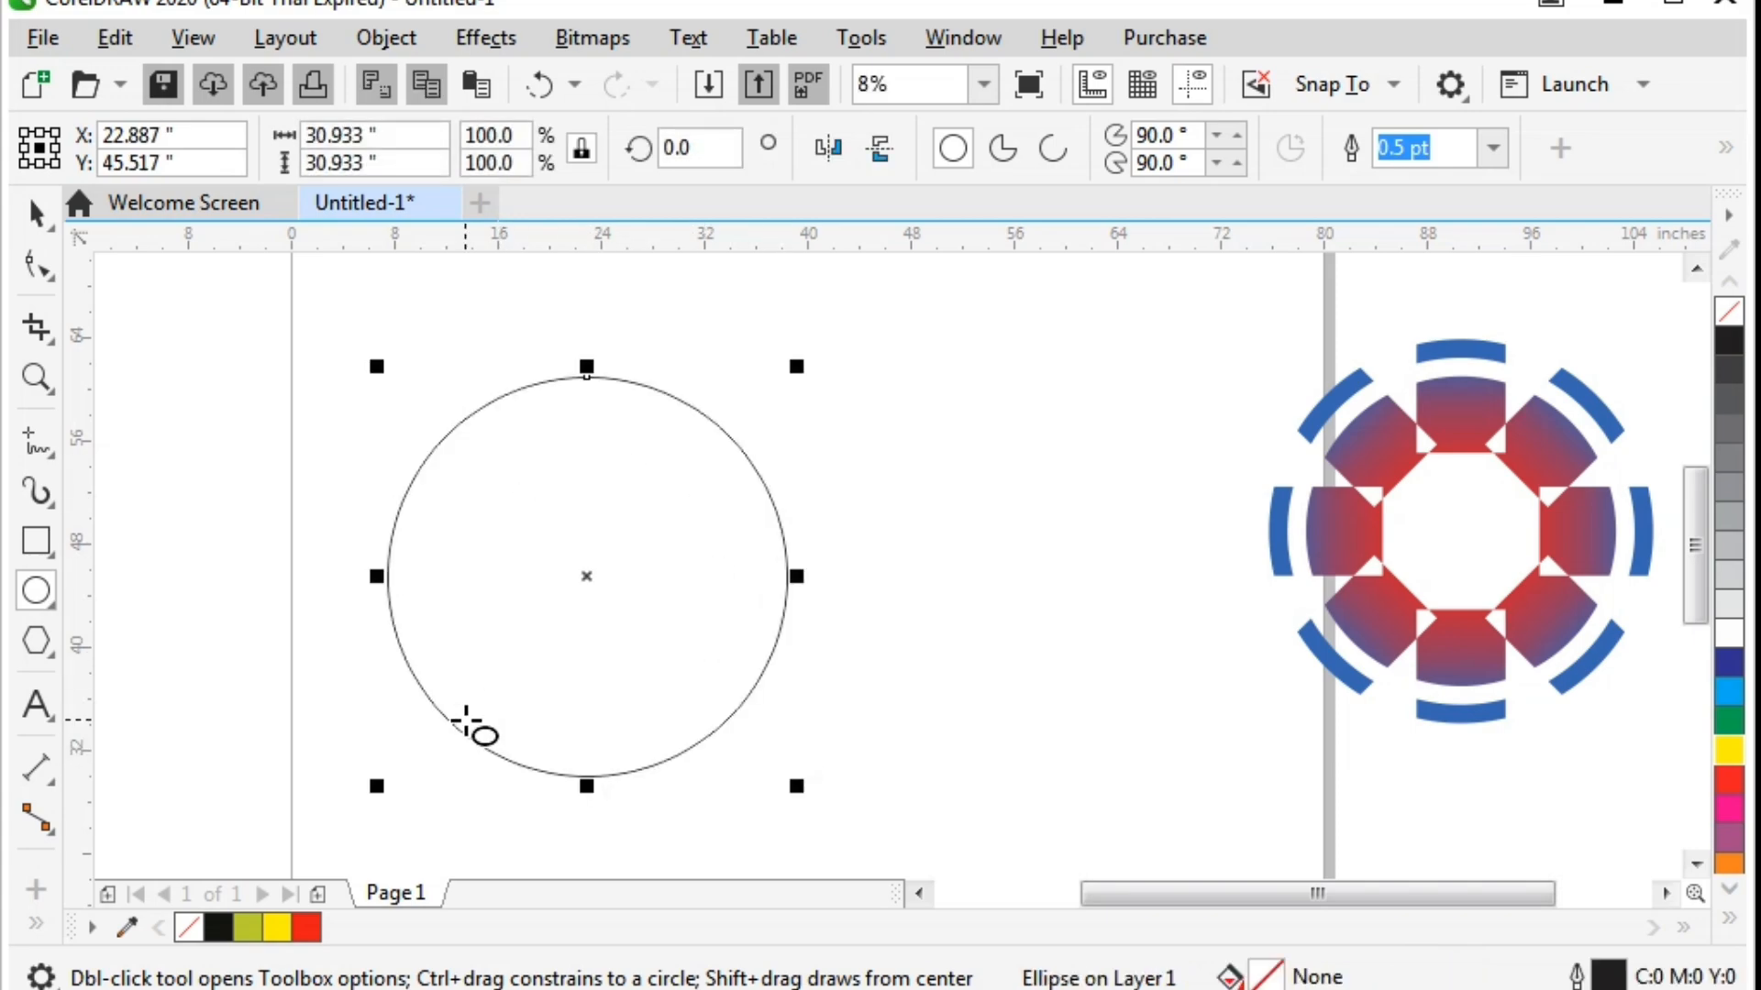
- Draw a rectangle about 9.7 by 17.2 inches across the circle's upper edge and centre it horizontally on the circle
{"action": "key", "text": "space"}
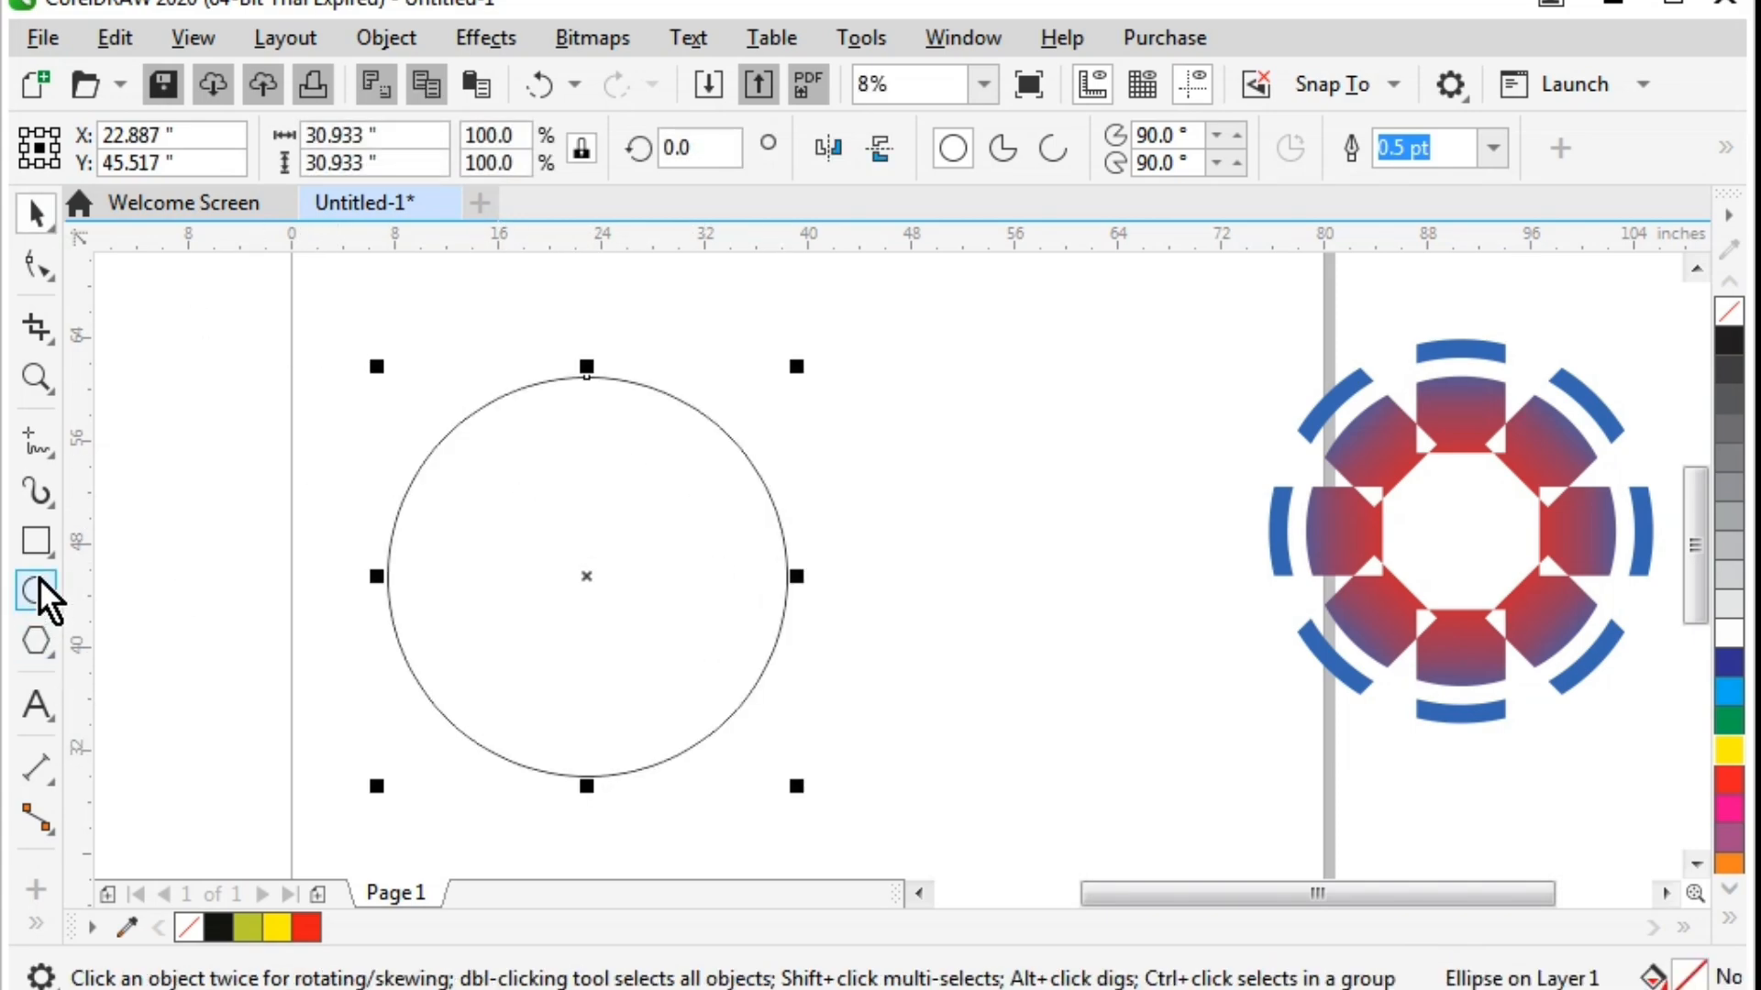
{"action": "left_click", "coordinate": [37, 543]}
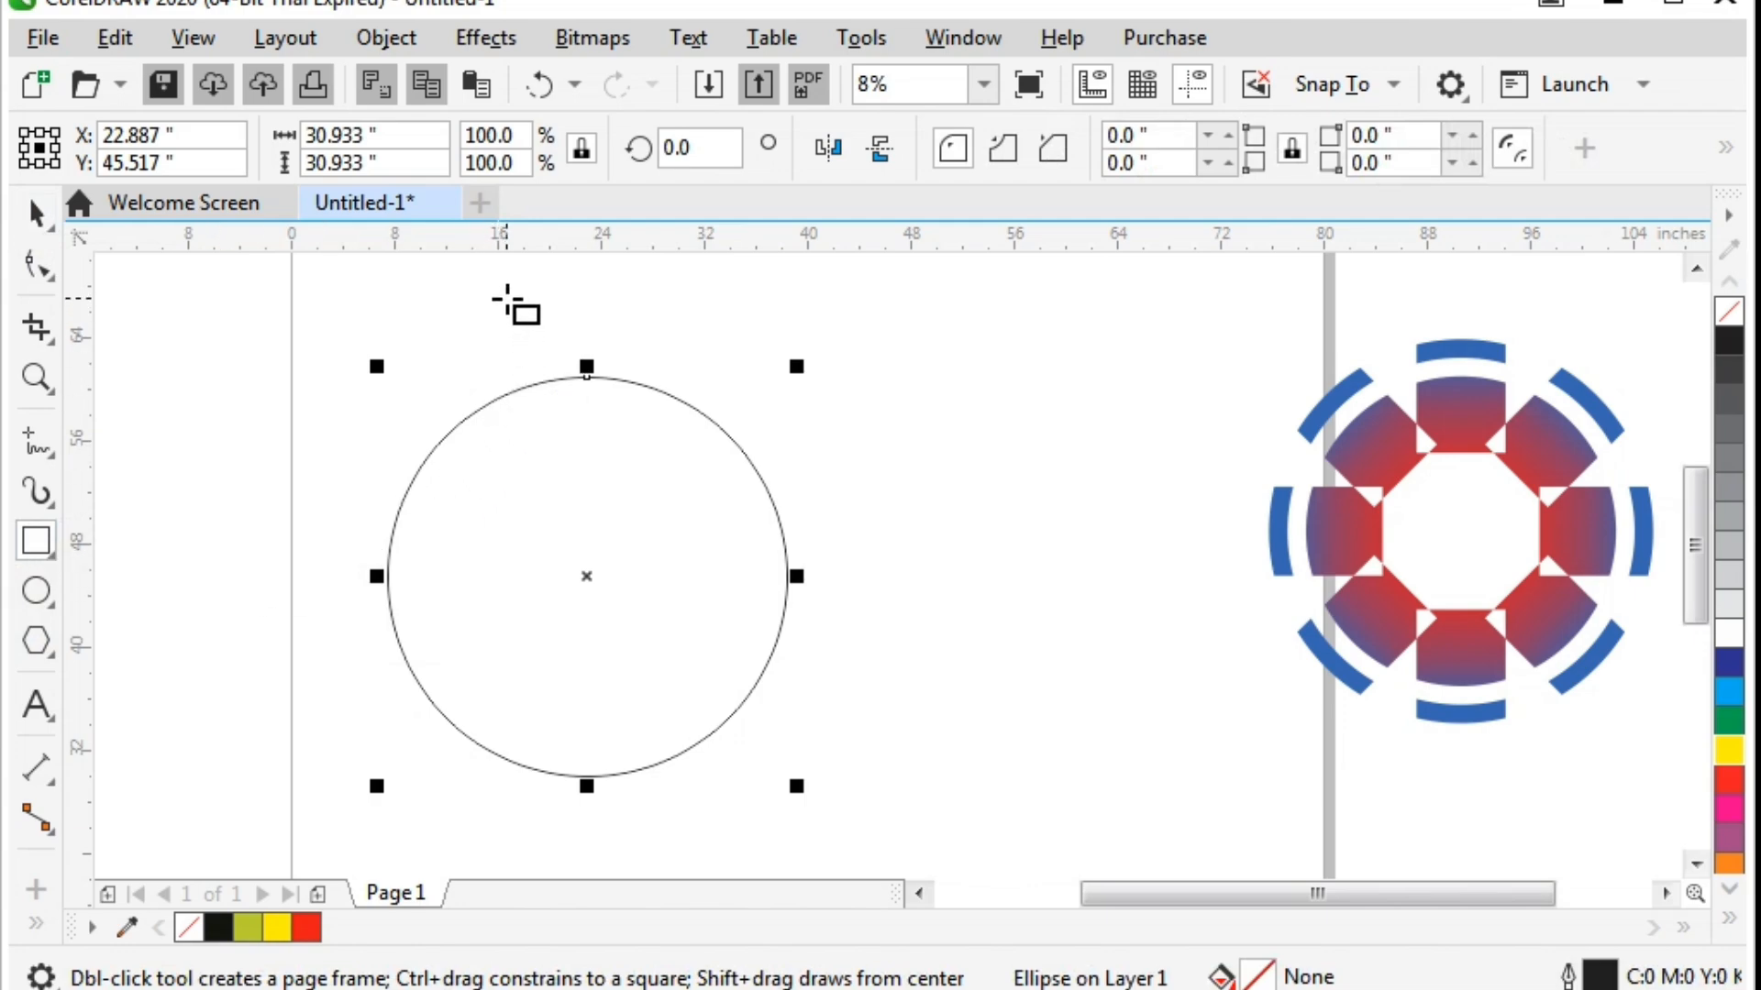
{"action": "left_click_drag", "start_coordinate": [507, 291], "coordinate": [633, 514]}
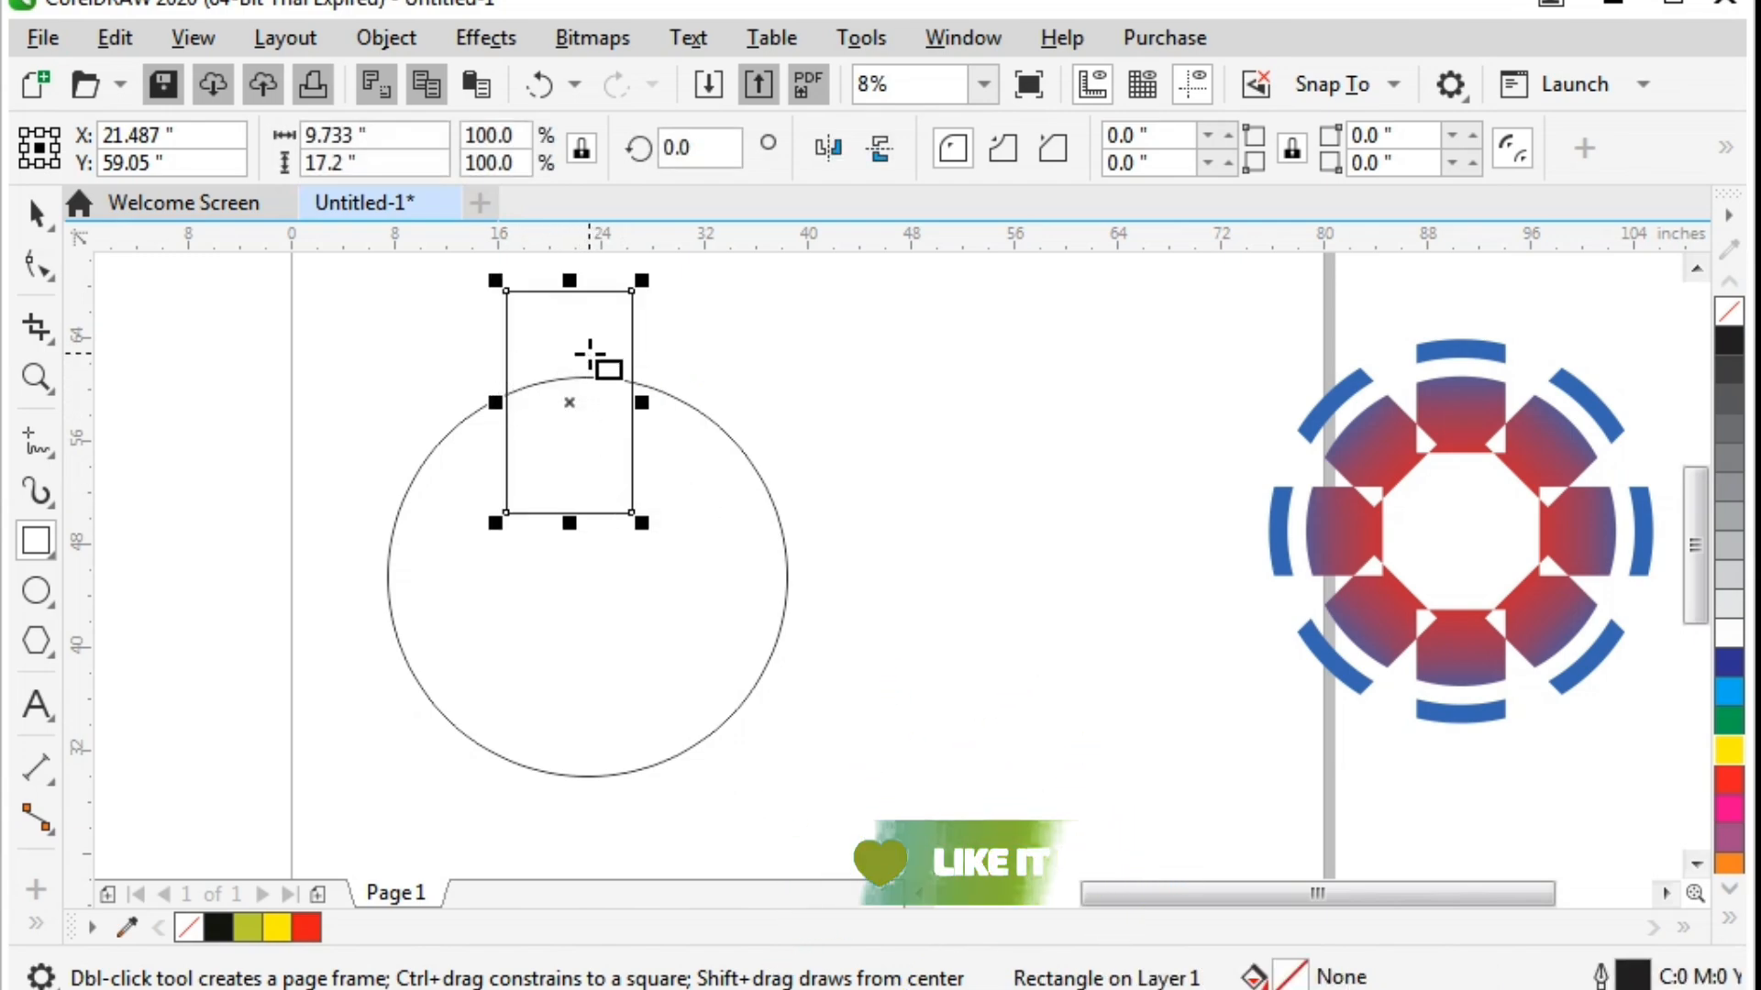
{"action": "left_click", "coordinate": [590, 355]}
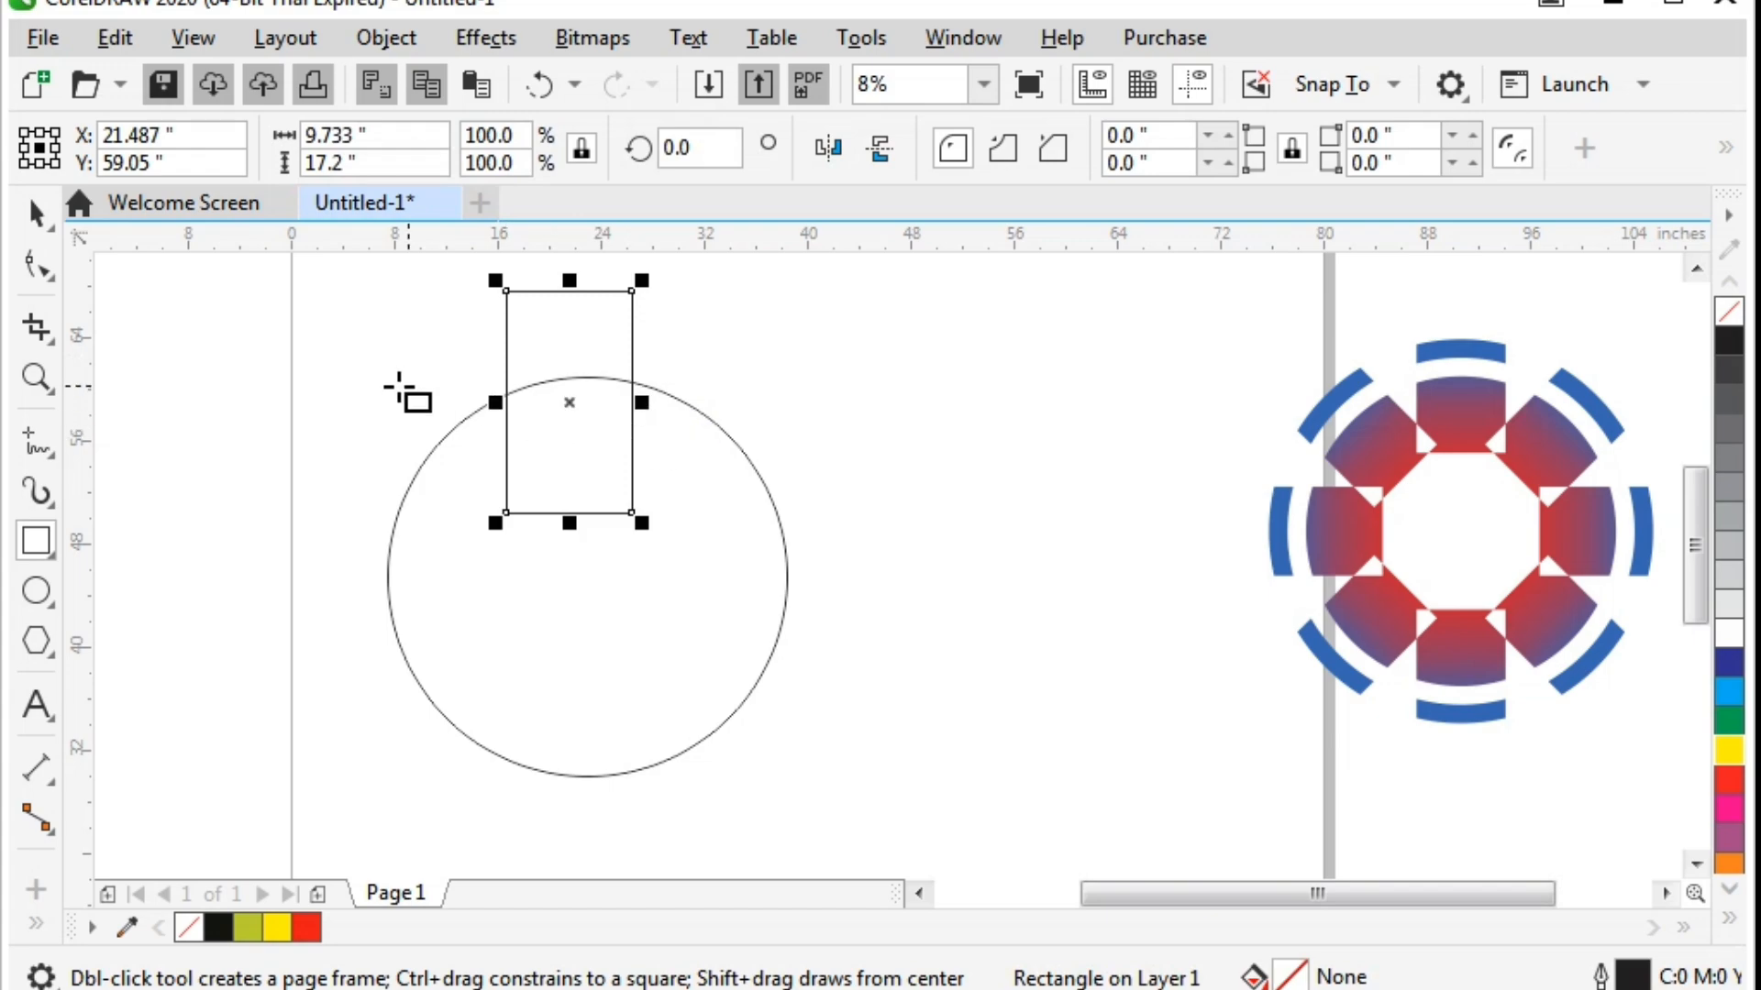
{"action": "left_click", "coordinate": [33, 214]}
{"action": "left_click_drag", "start_coordinate": [601, 456], "coordinate": [621, 456]}
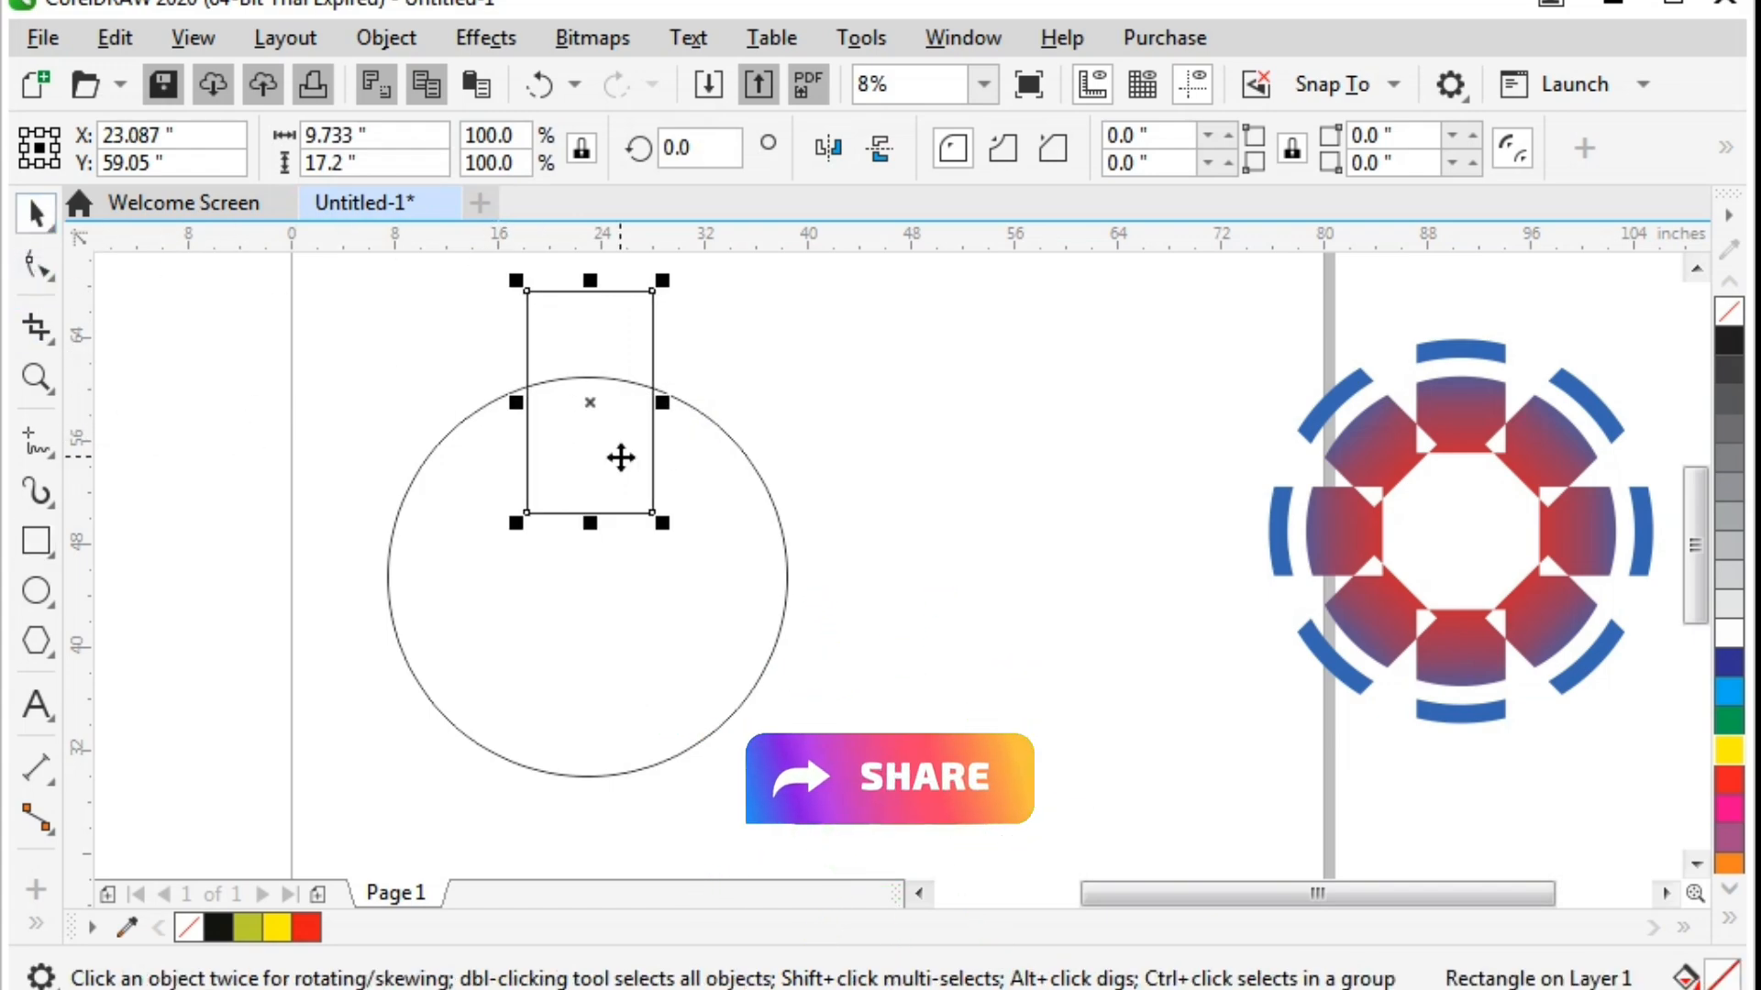
- Move the rectangle's rotation centre to the circle's centre and create five rotated copies around it at 60° intervals
{"action": "left_click", "coordinate": [627, 342]}
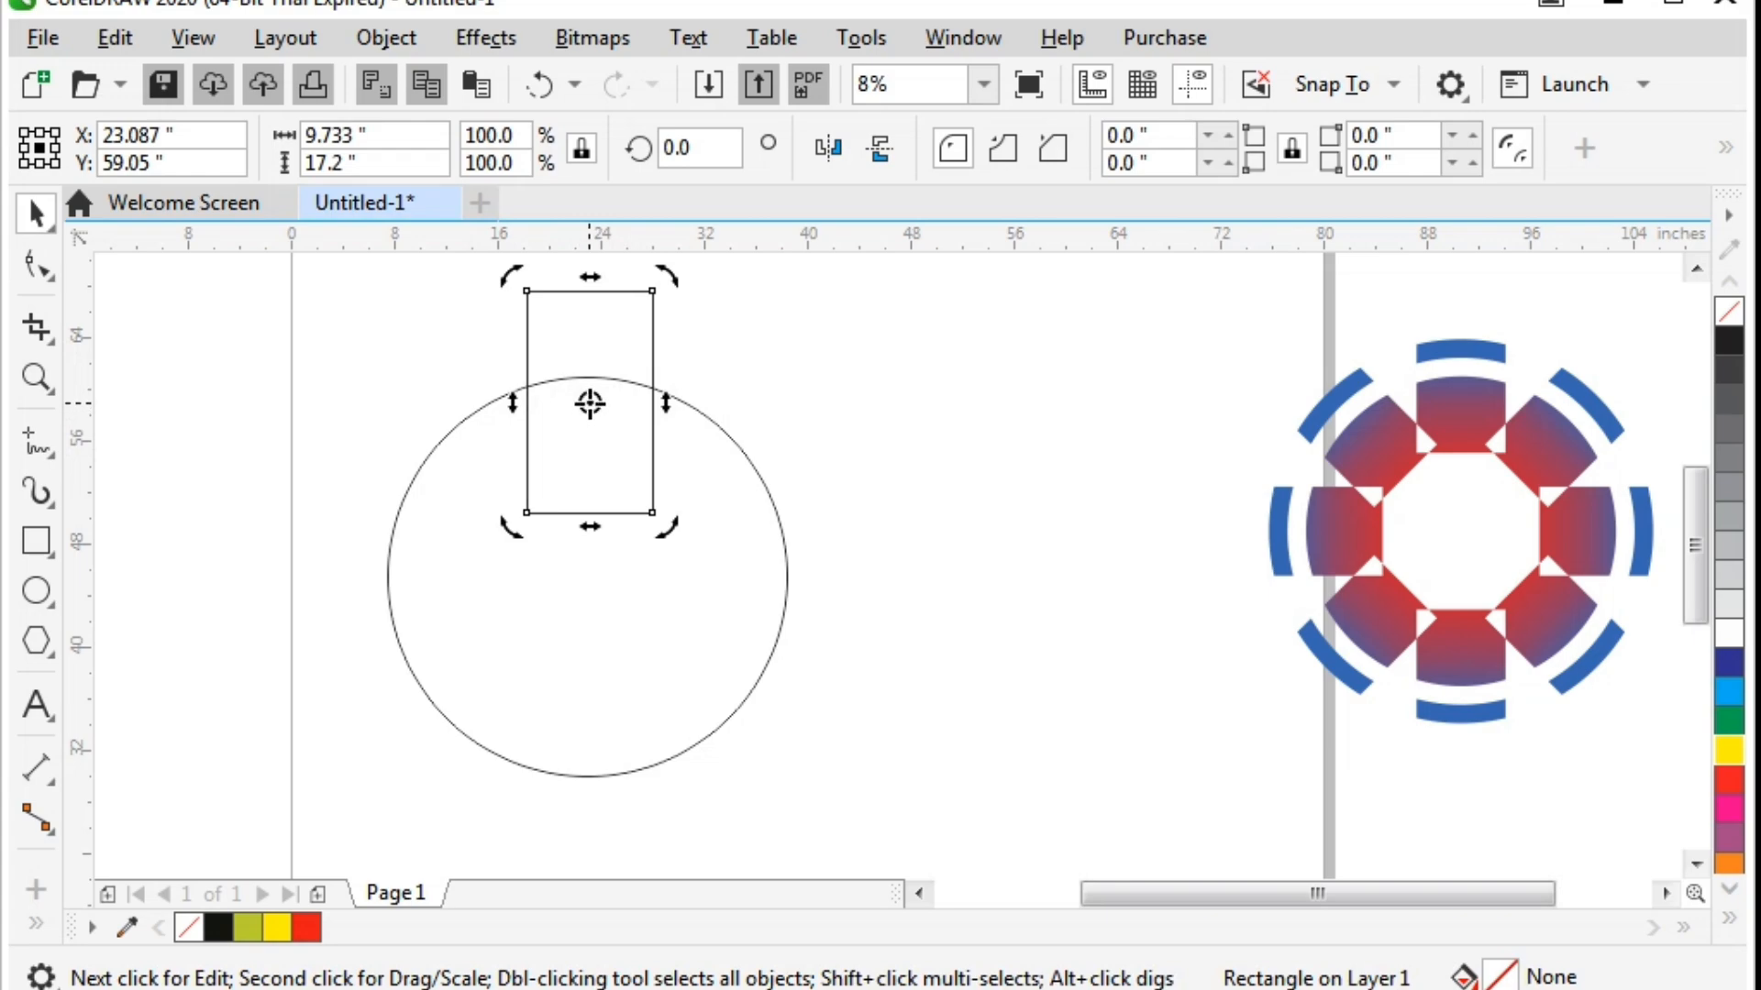
{"action": "mouse_move", "coordinate": [590, 403]}
{"action": "left_mouse_down"}
{"action": "mouse_move", "coordinate": [606, 570]}
{"action": "mouse_move", "coordinate": [582, 621]}
{"action": "mouse_move", "coordinate": [586, 578]}
{"action": "left_mouse_up"}
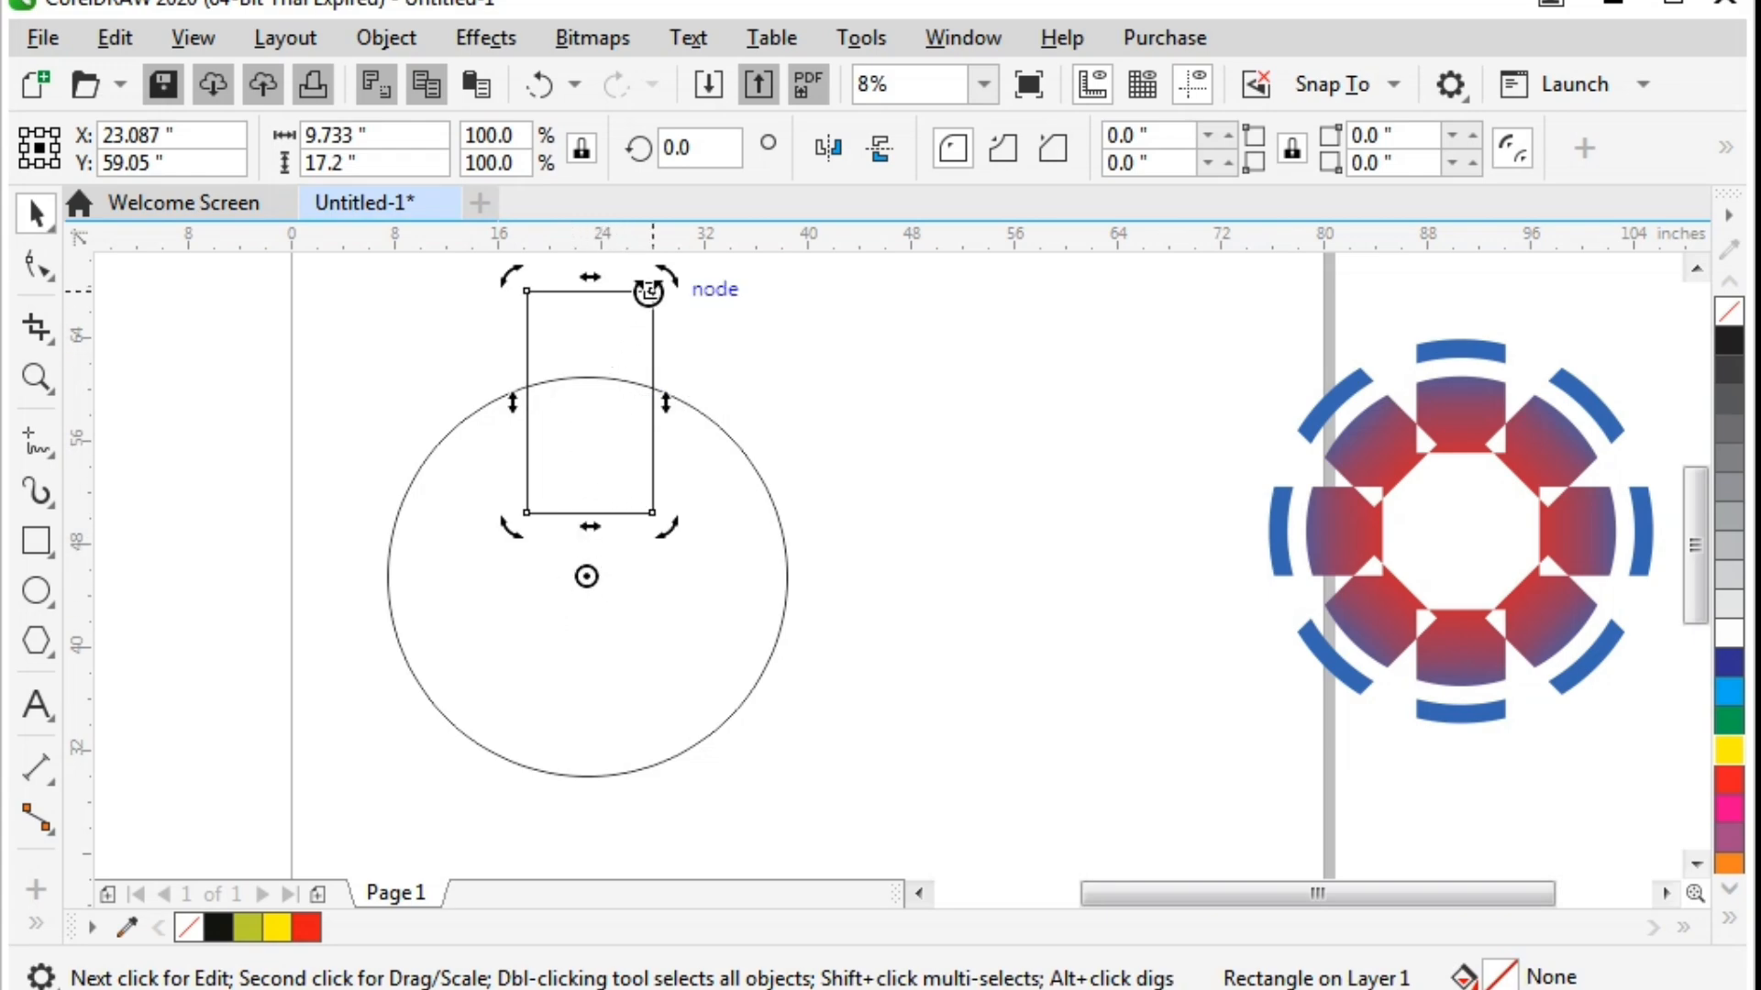
{"action": "left_click_drag", "start_coordinate": [657, 282], "coordinate": [920, 499]}
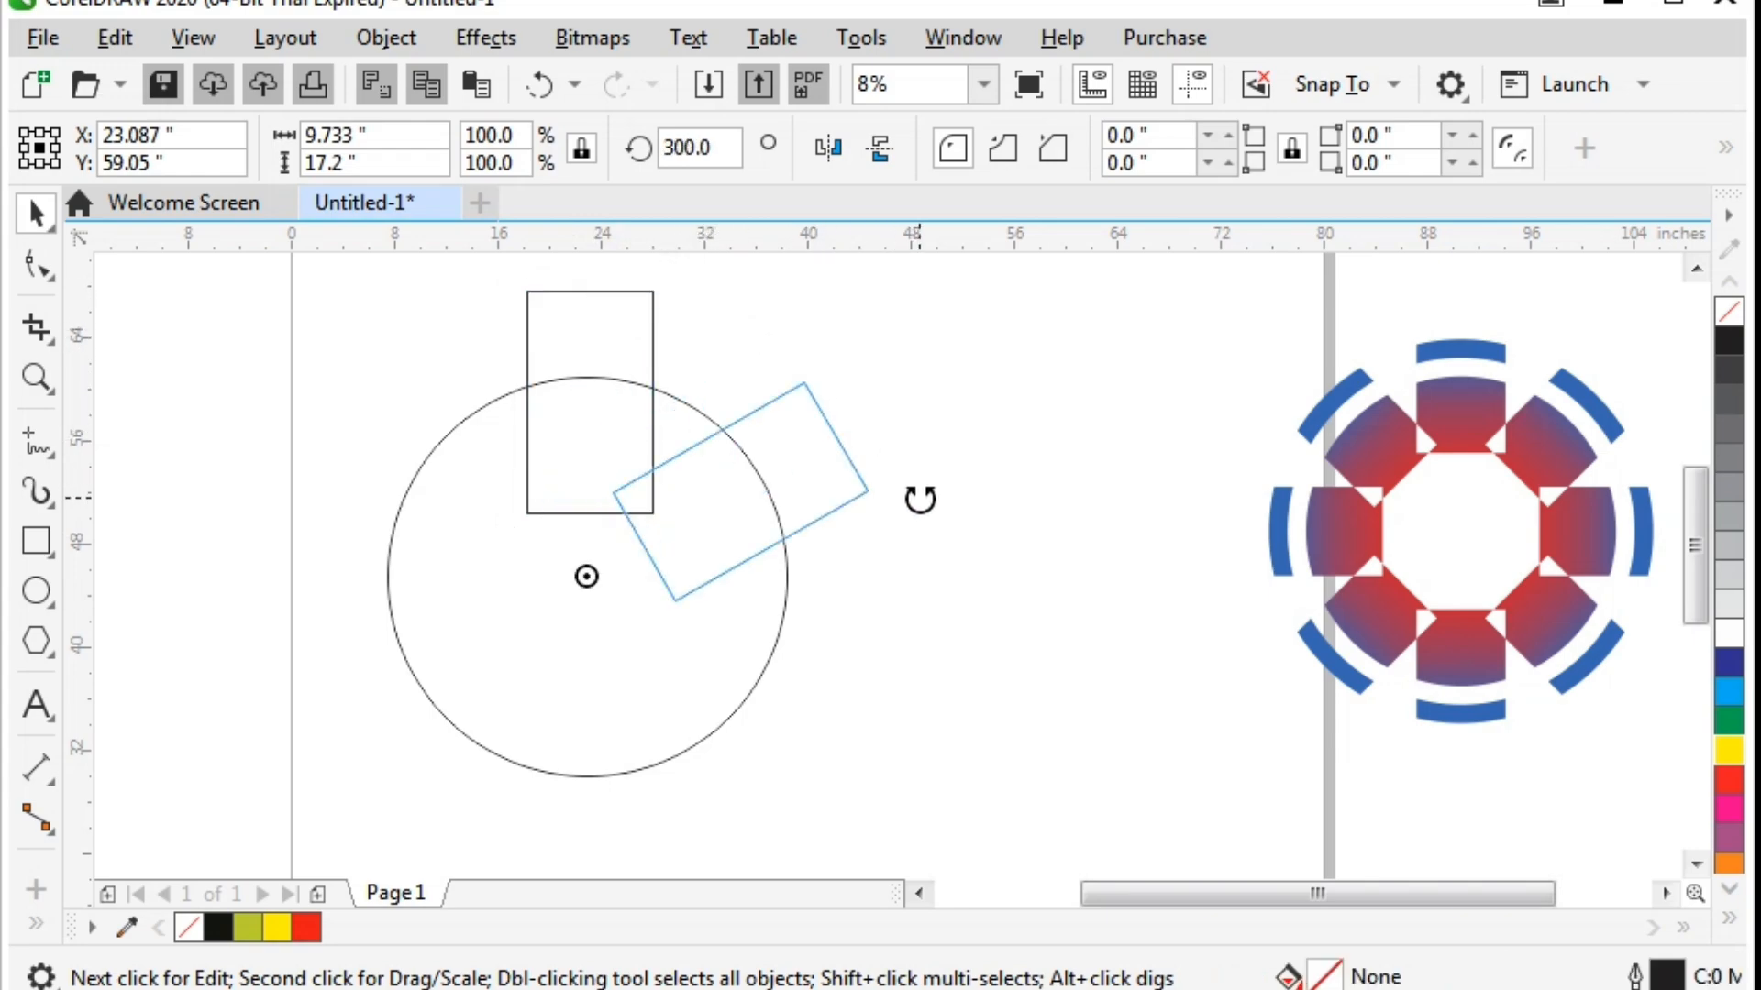
{"action": "left_click_drag", "start_coordinate": [920, 499], "coordinate": [917, 495]}
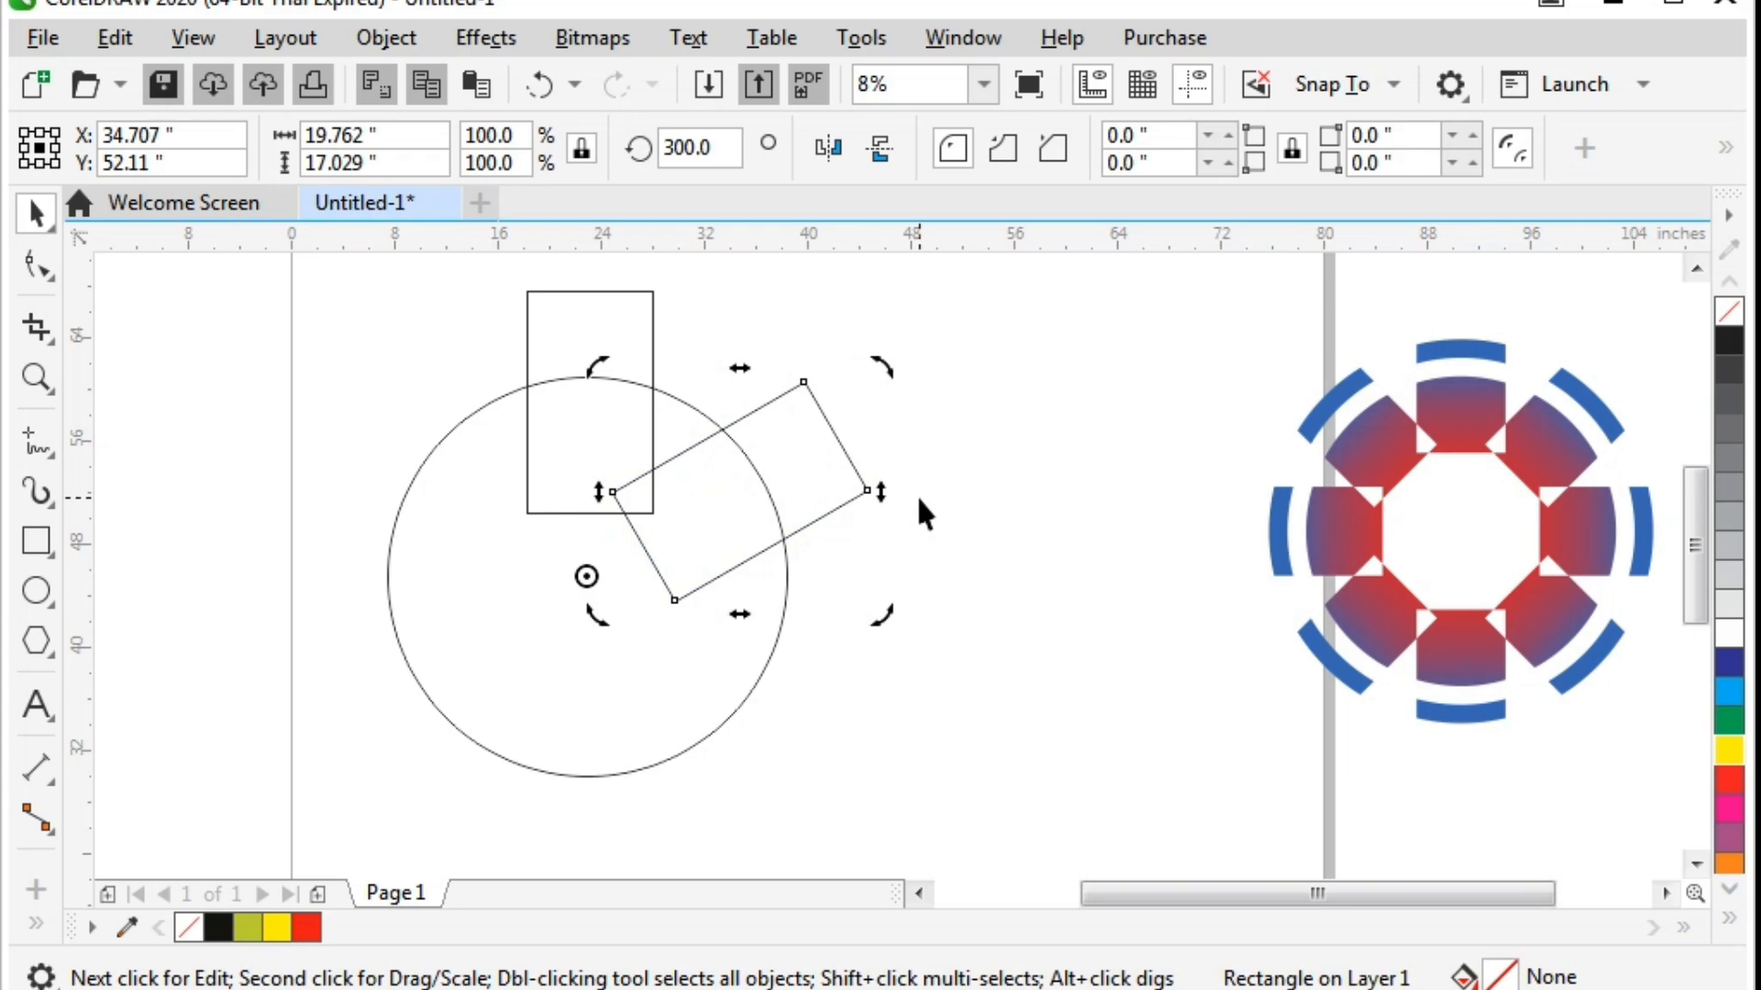
{"action": "key", "text": "ctrl+r"}
{"action": "key", "text": "ctrl+r"}
{"action": "key", "text": "ctrl+r"}
{"action": "key", "text": "ctrl+r"}
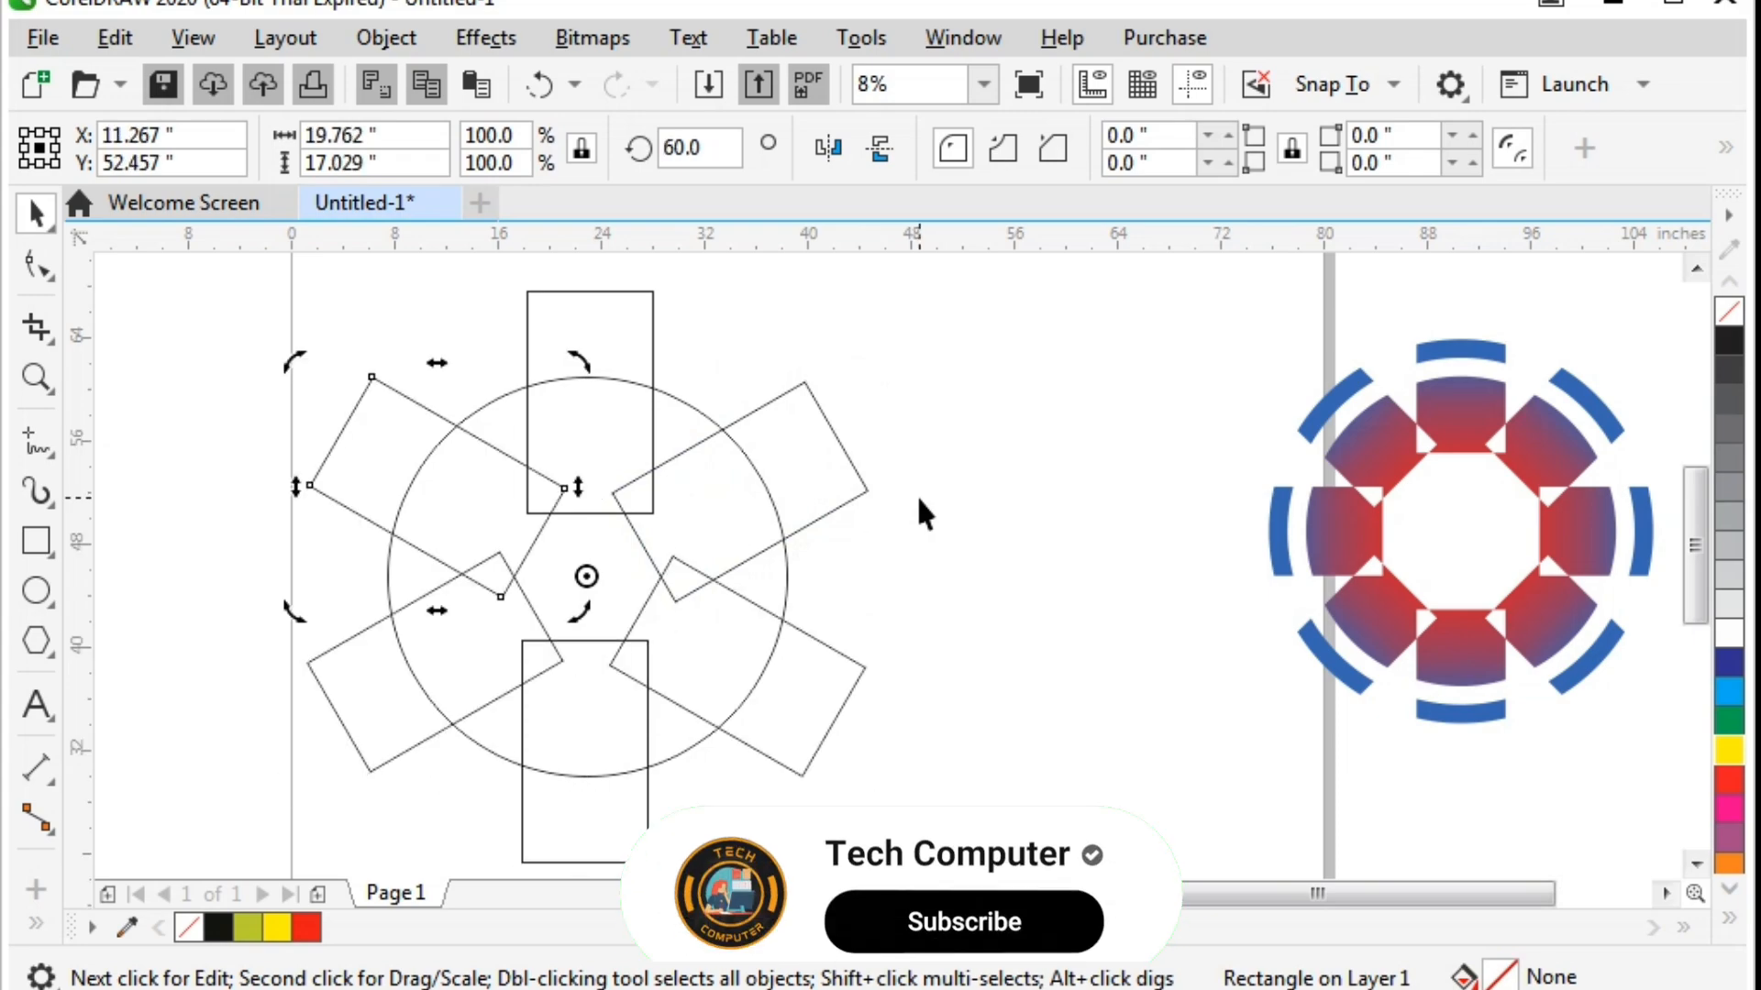
{"action": "left_click", "coordinate": [937, 479]}
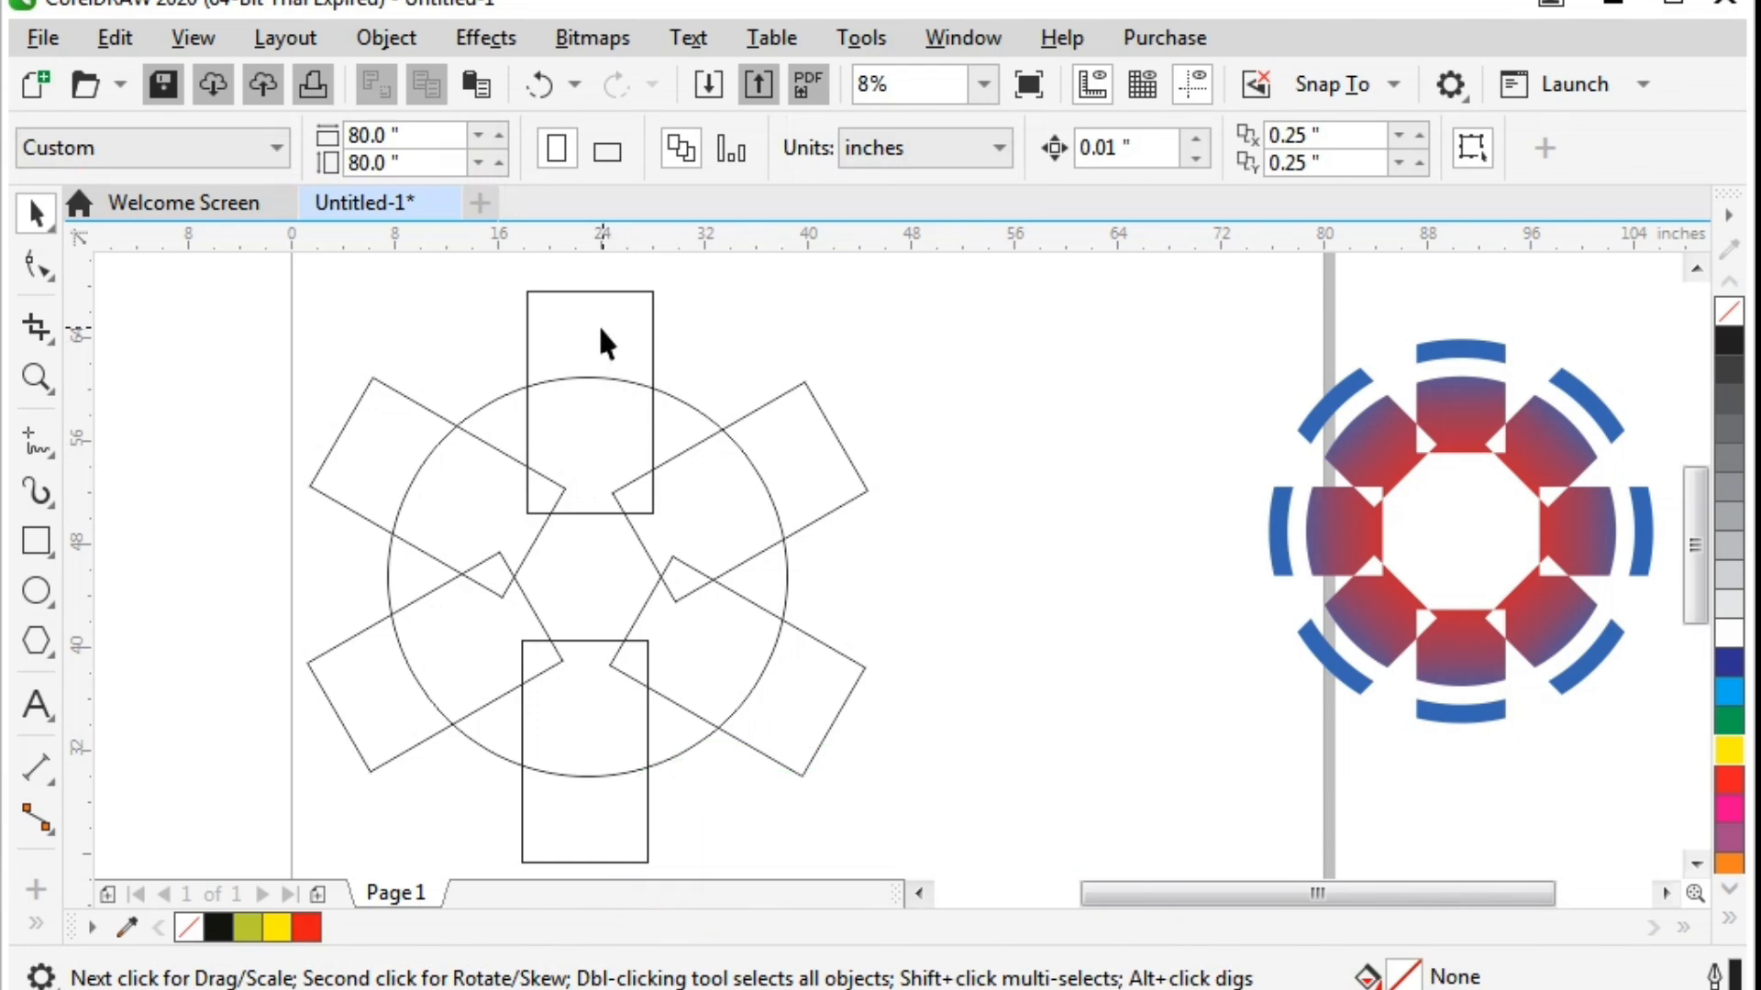
- Add two larger concentric copies of the circle, making the outermost about 40 inches in diameter
{"action": "left_click", "coordinate": [617, 574]}
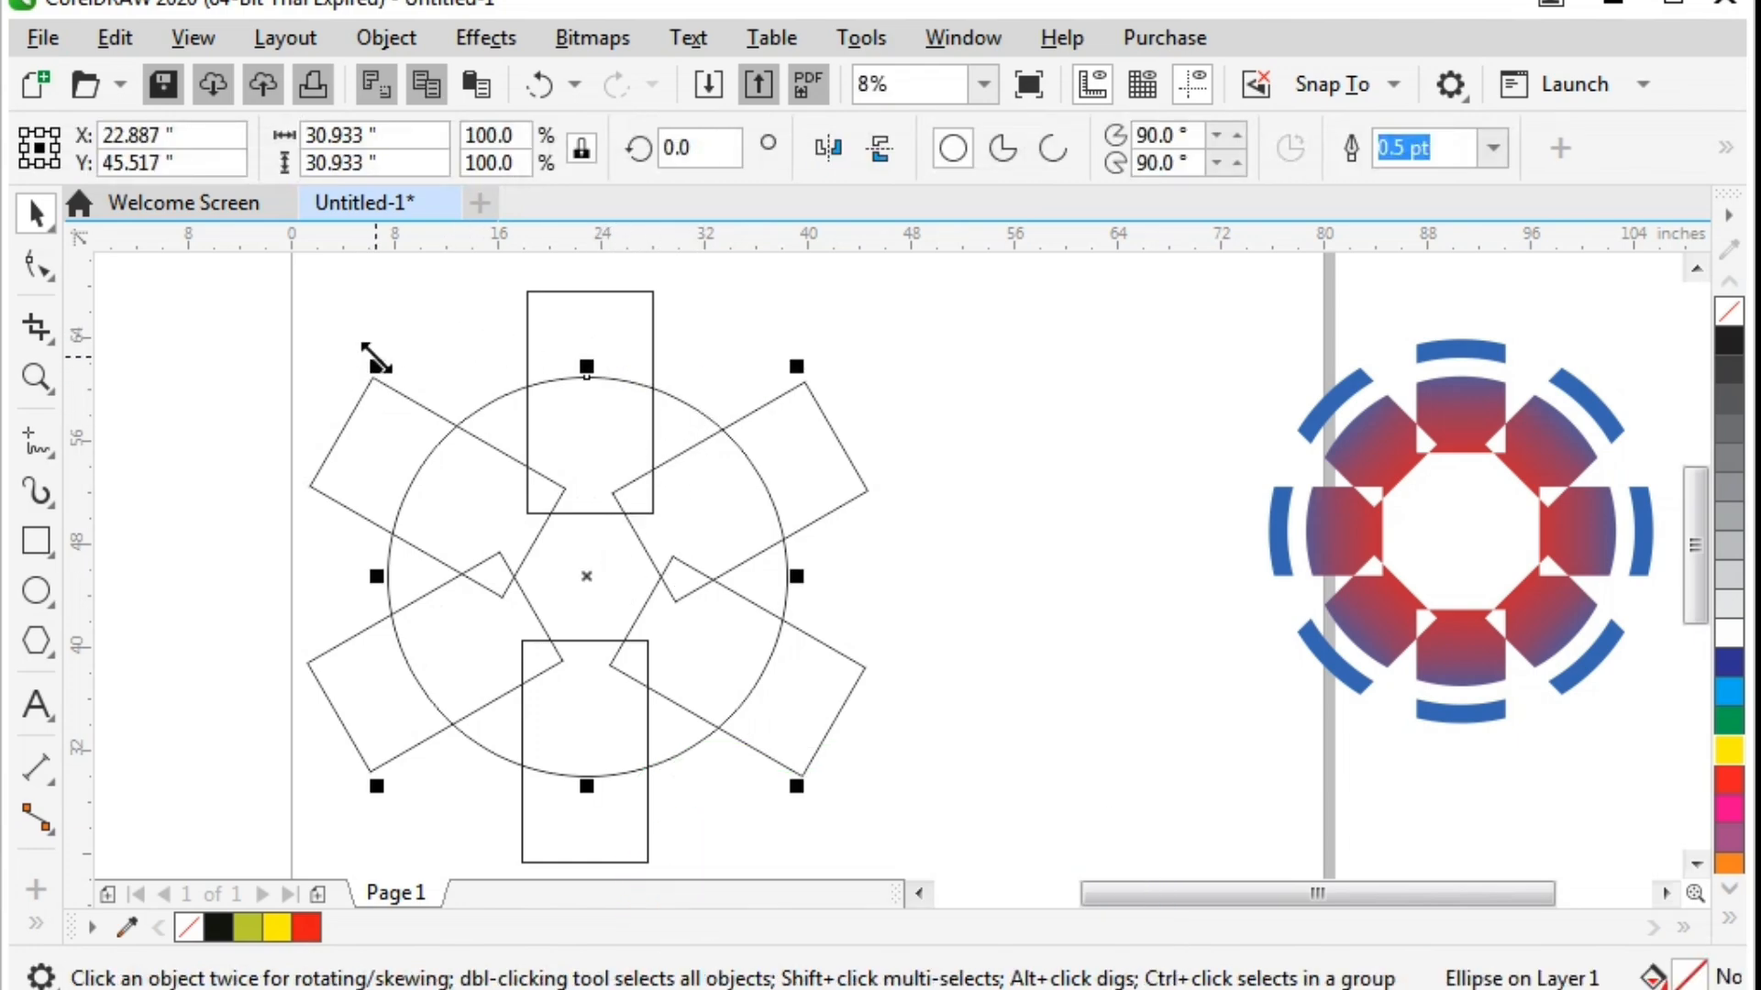
{"action": "left_click_drag", "start_coordinate": [377, 365], "coordinate": [329, 330]}
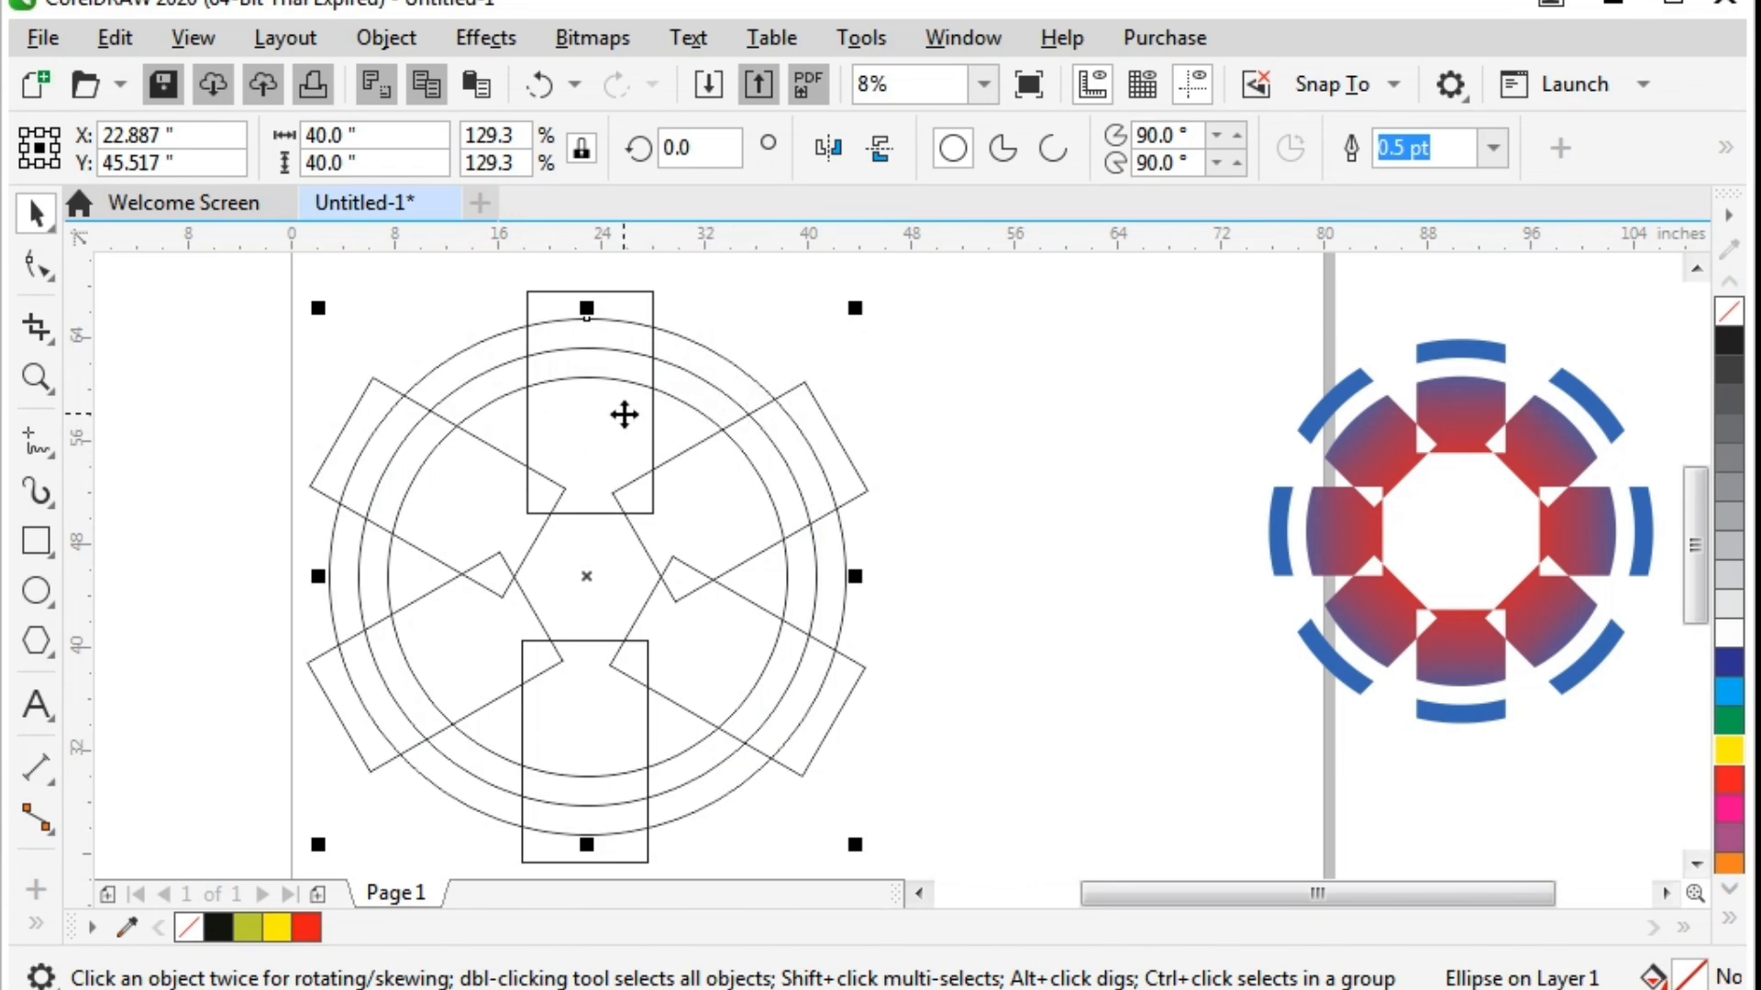
{"action": "left_click", "coordinate": [764, 317]}
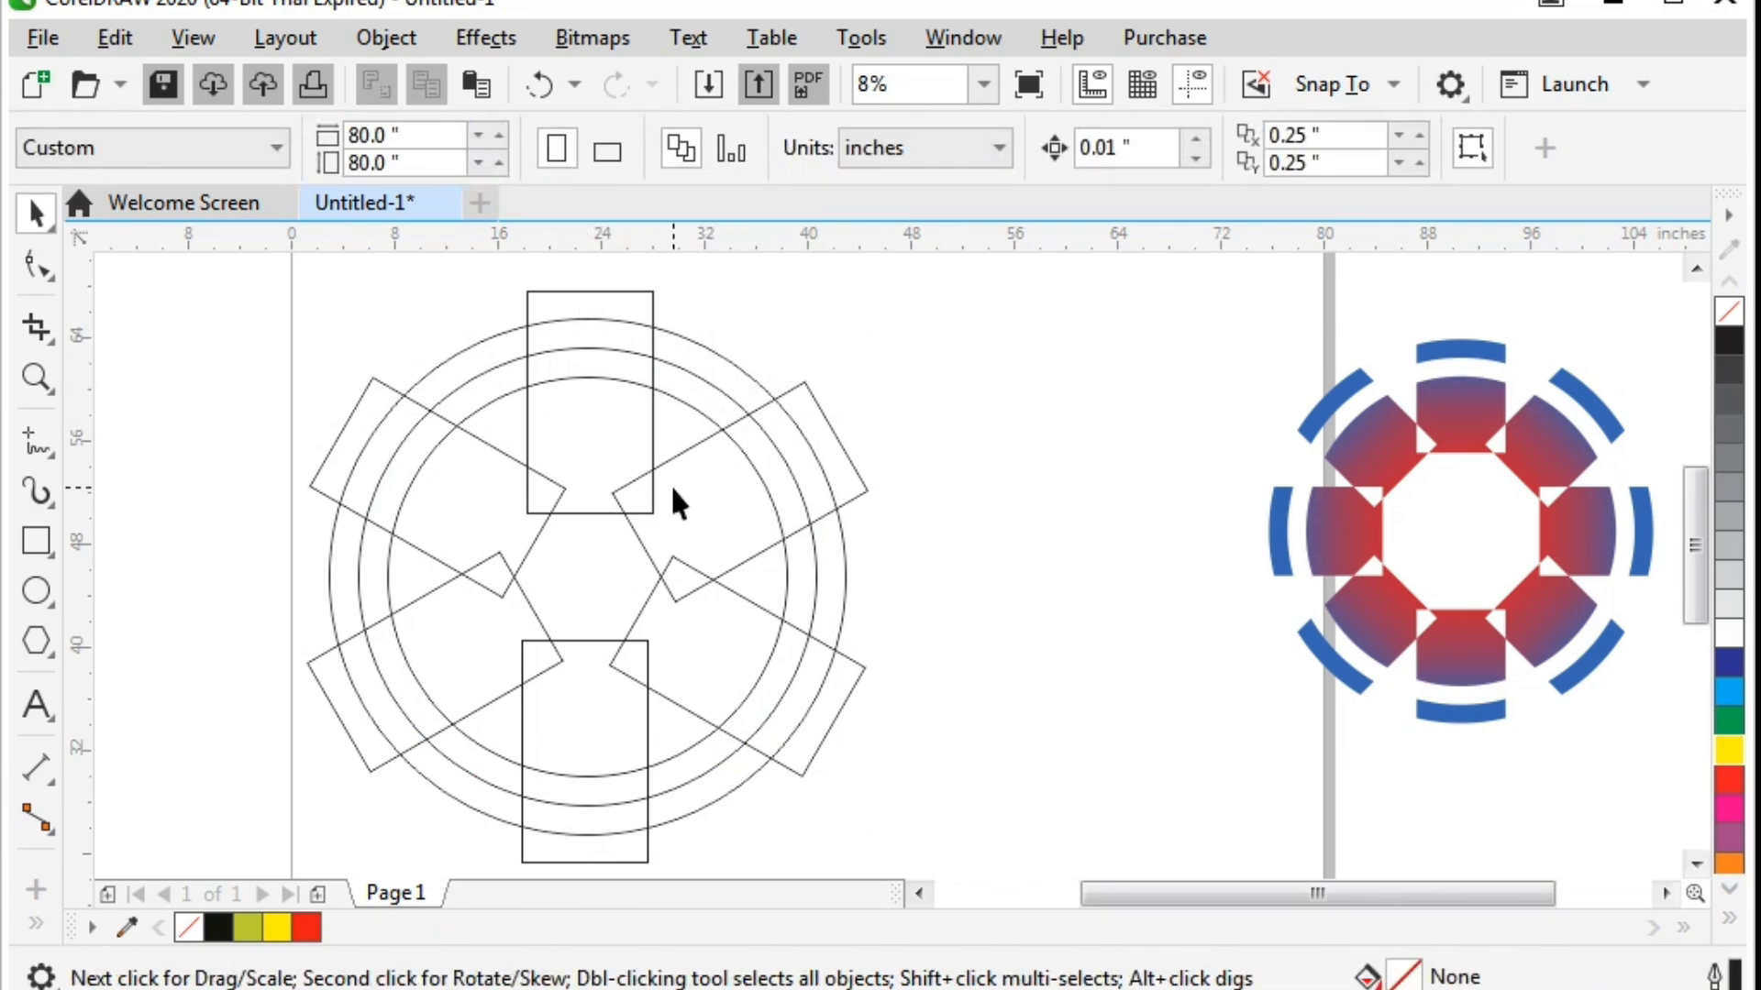
{"action": "left_click", "coordinate": [590, 442]}
{"action": "left_click", "coordinate": [750, 324]}
- Use Smart Fill in olive green without outline on the upright upper rectangle's area inside the inner circle and its band between the two outer circles
{"action": "left_click", "coordinate": [35, 922]}
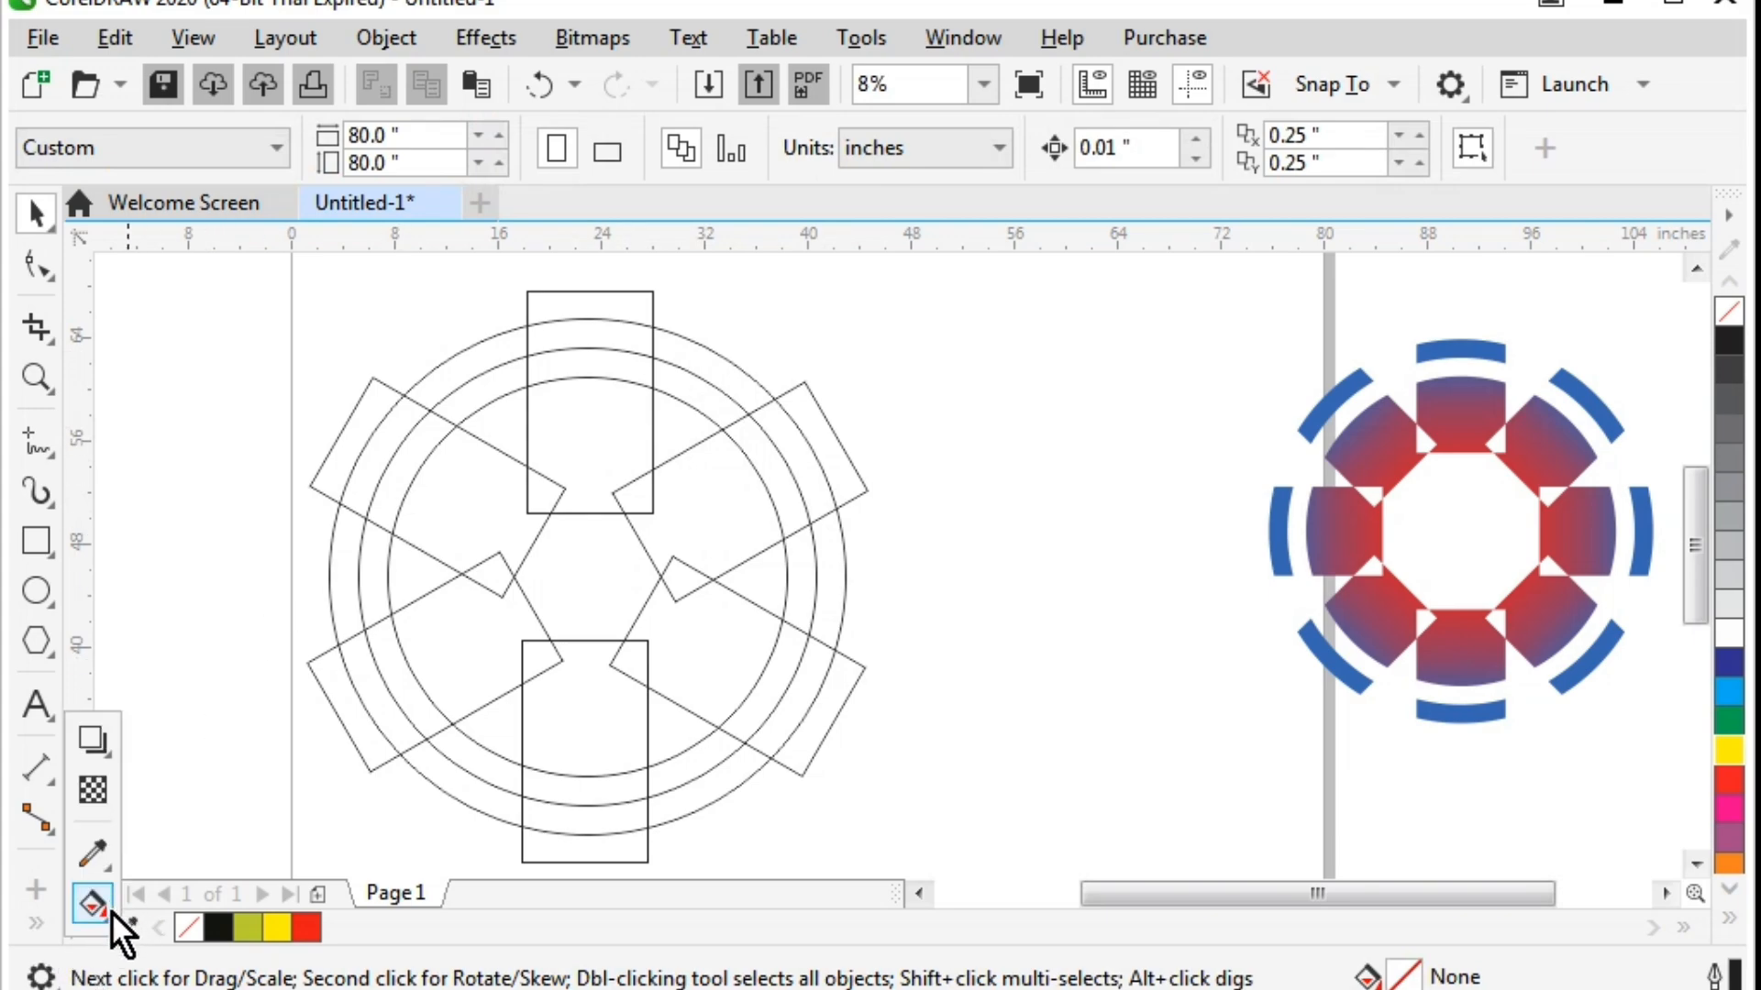
{"action": "left_click", "coordinate": [112, 922]}
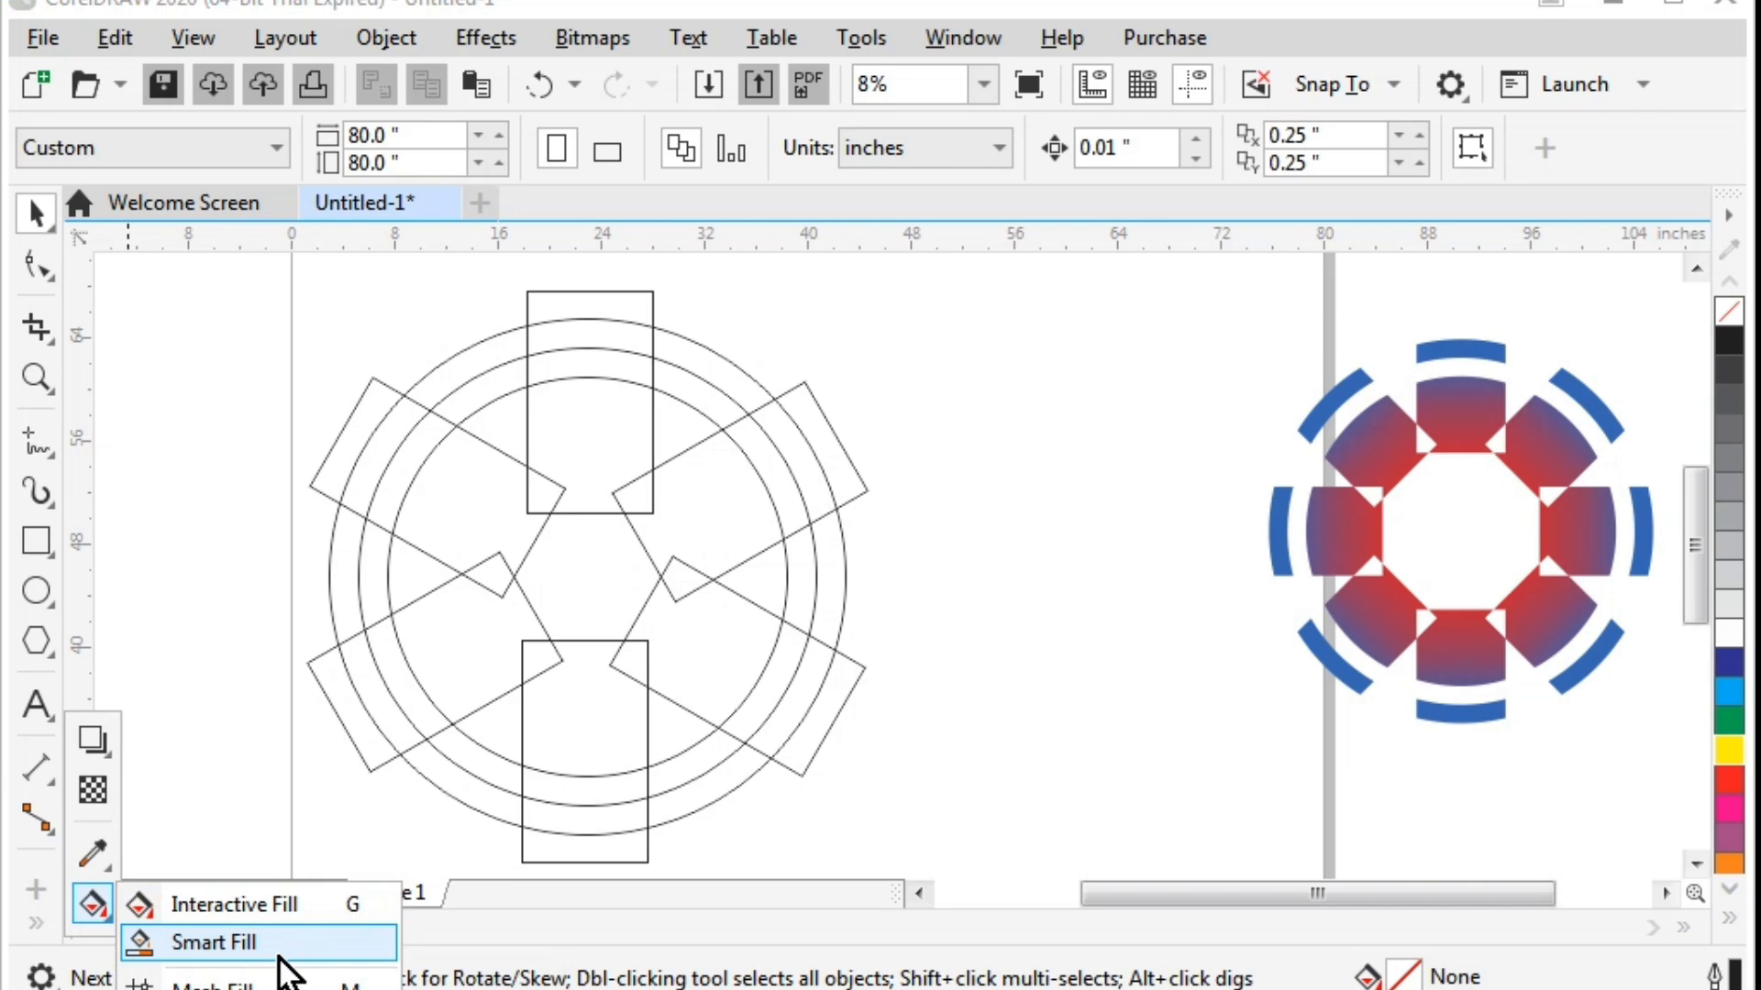
{"action": "left_click", "coordinate": [220, 942]}
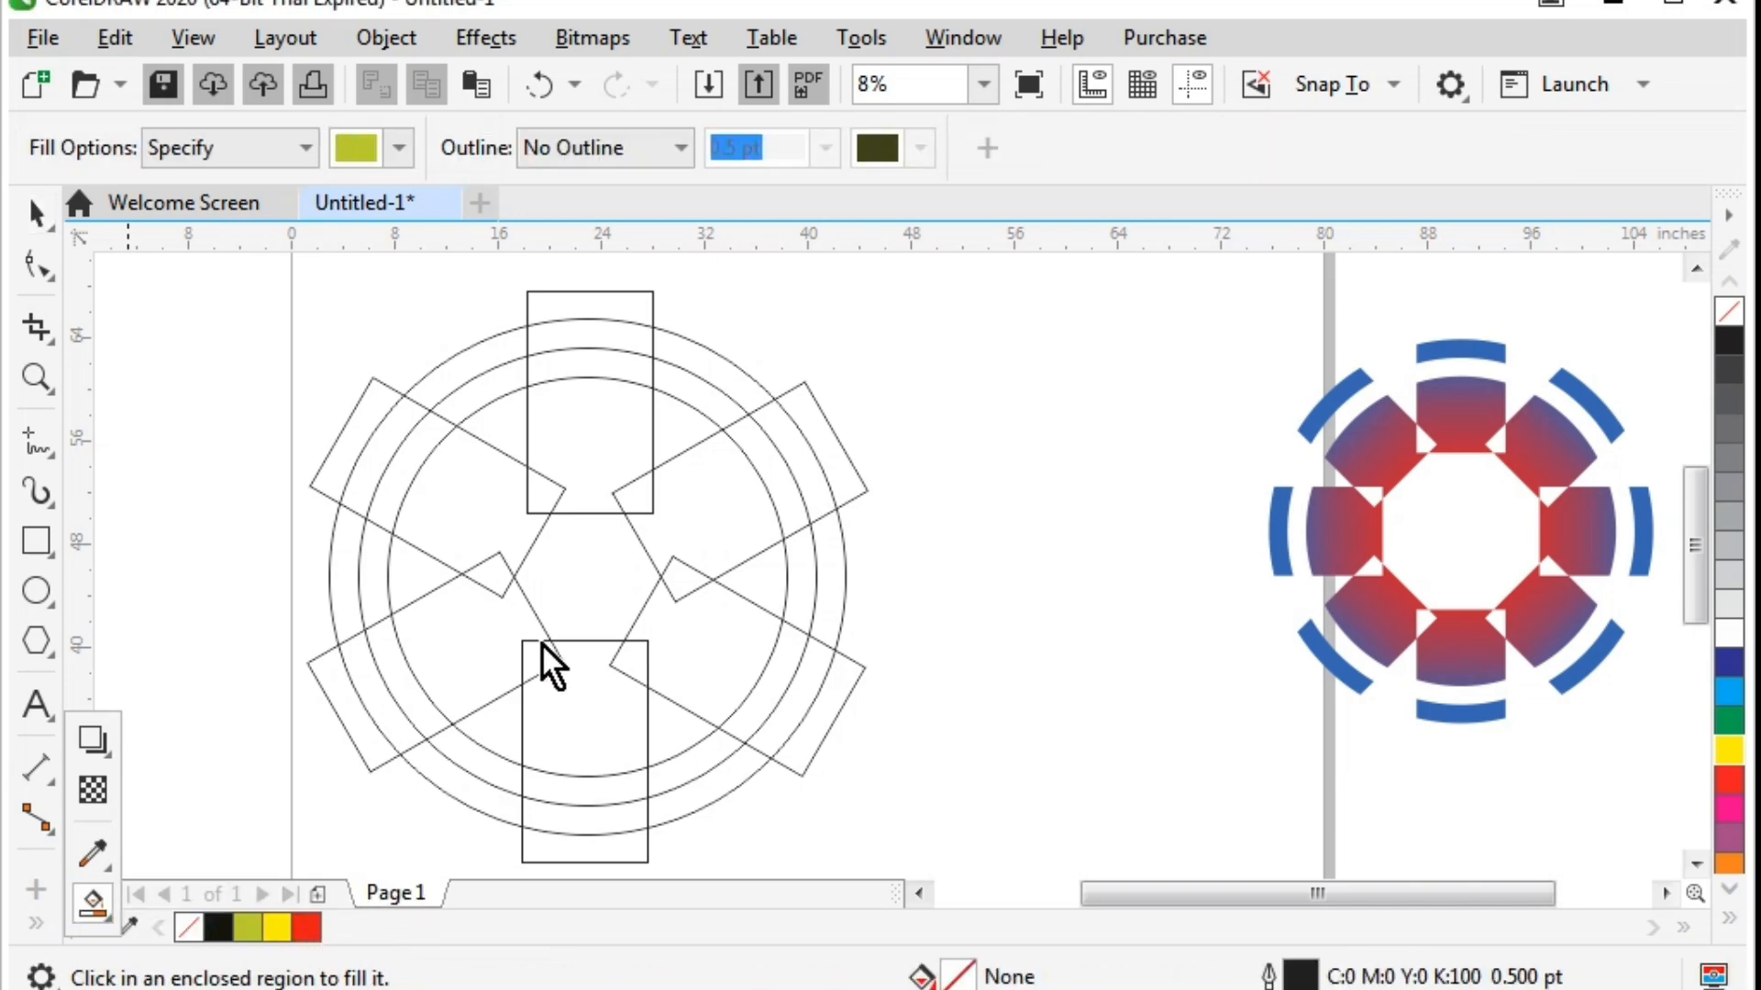
{"action": "left_click", "coordinate": [567, 433]}
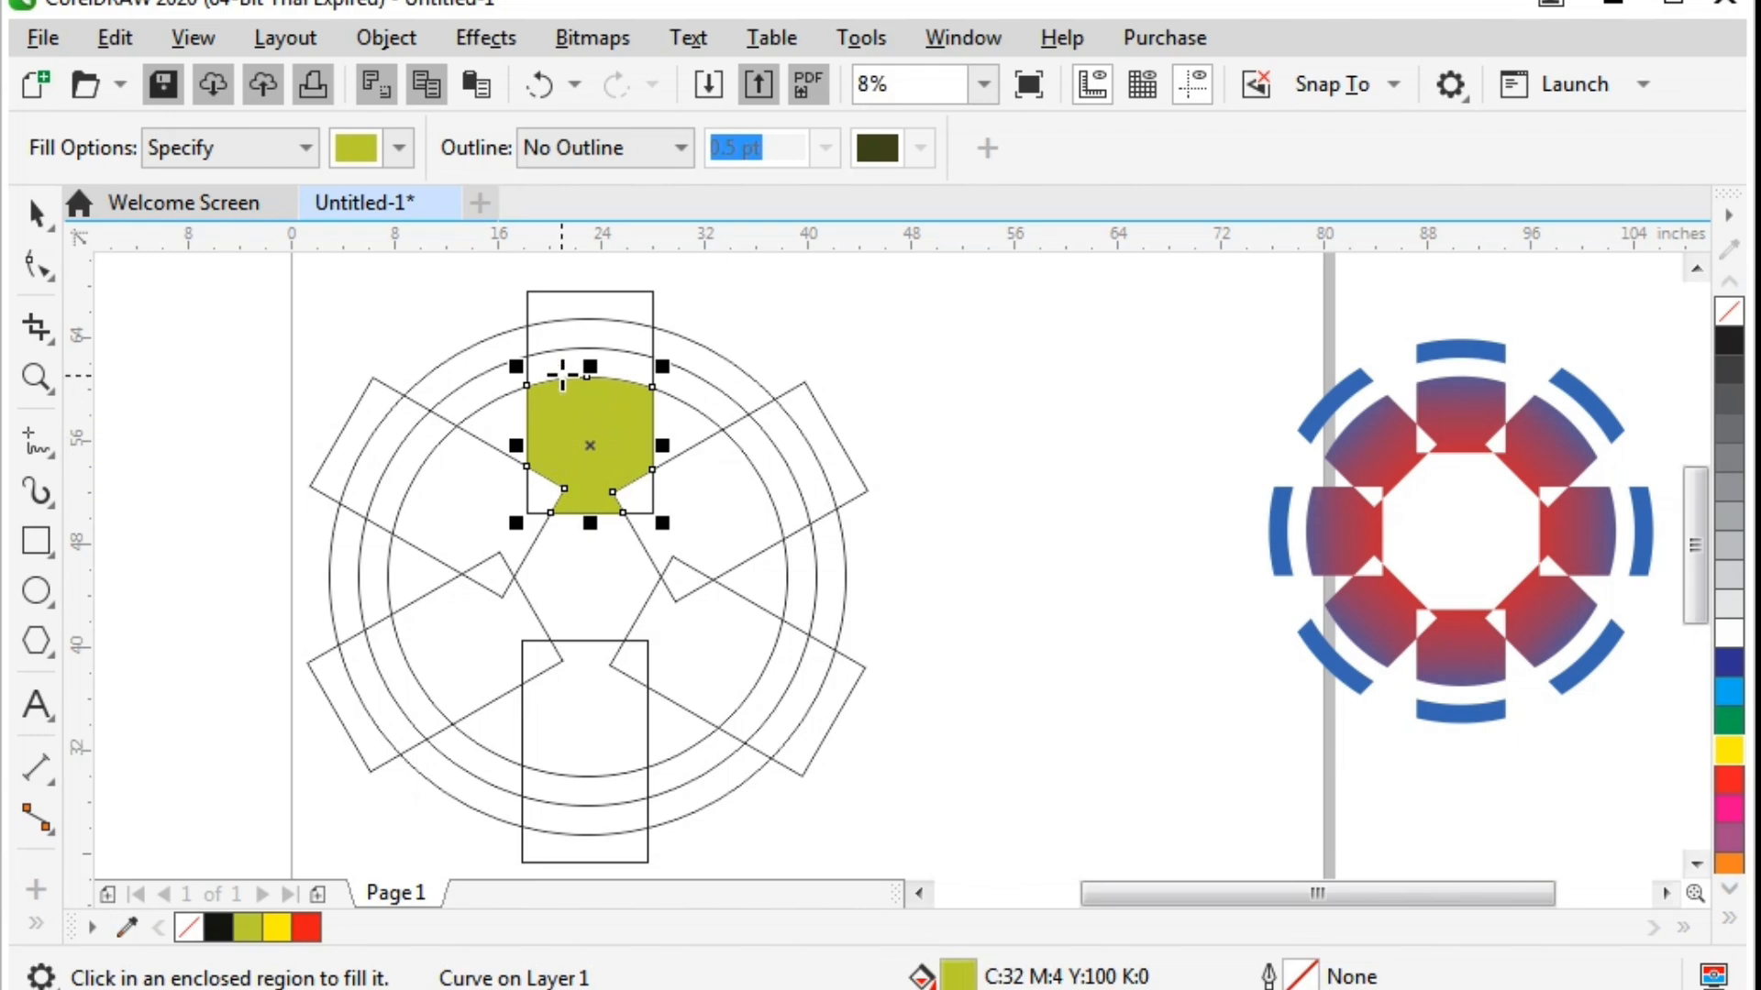
{"action": "left_click", "coordinate": [562, 336]}
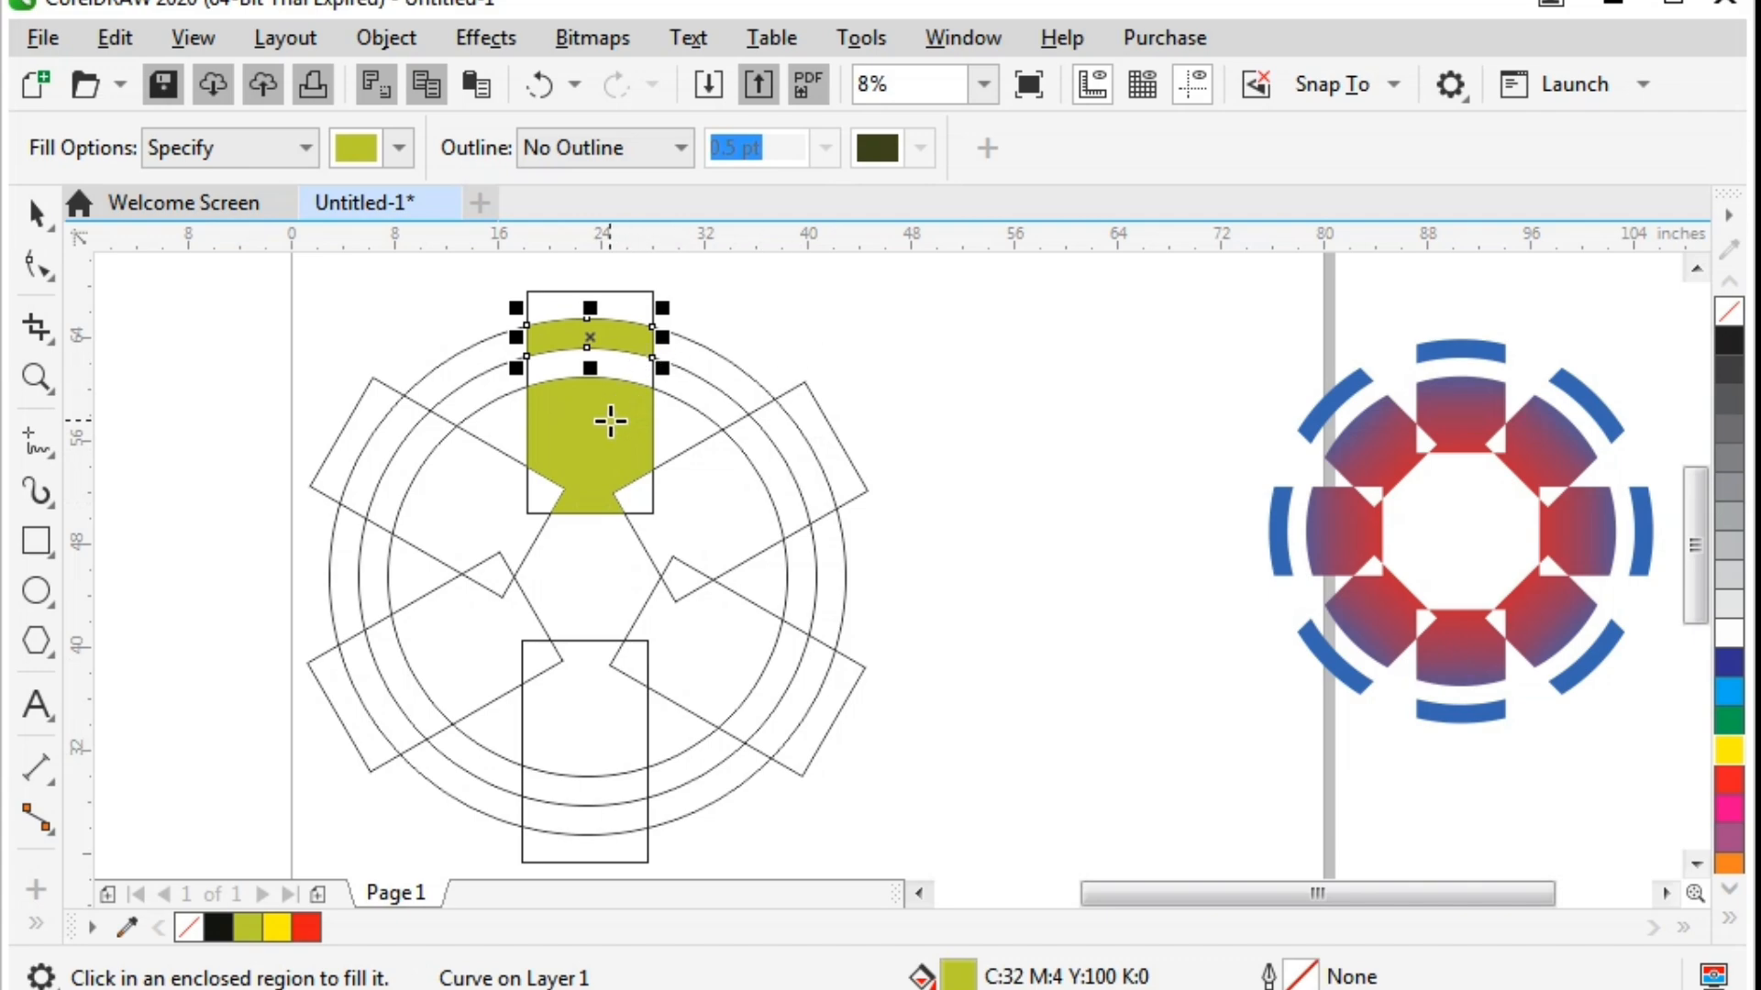
{"action": "left_click", "coordinate": [38, 928]}
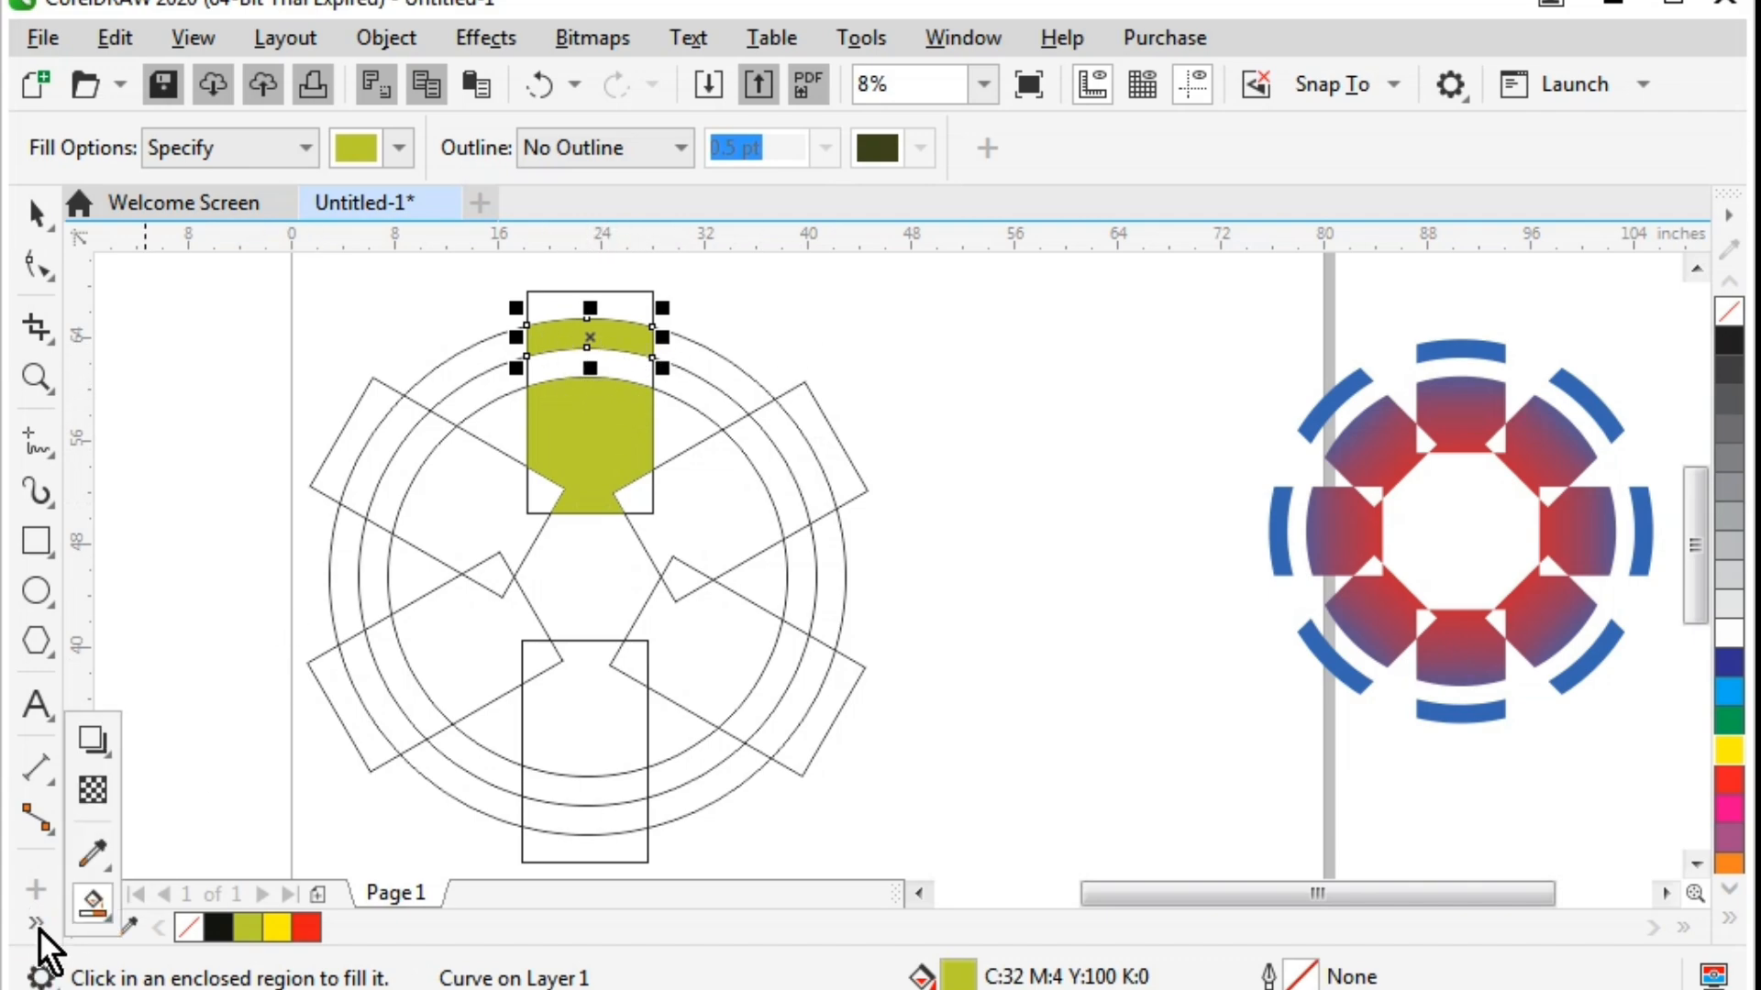
- Delete the five rotated rectangle copies, keeping the original upper rectangle and the green filled shapes
{"action": "left_click", "coordinate": [39, 214]}
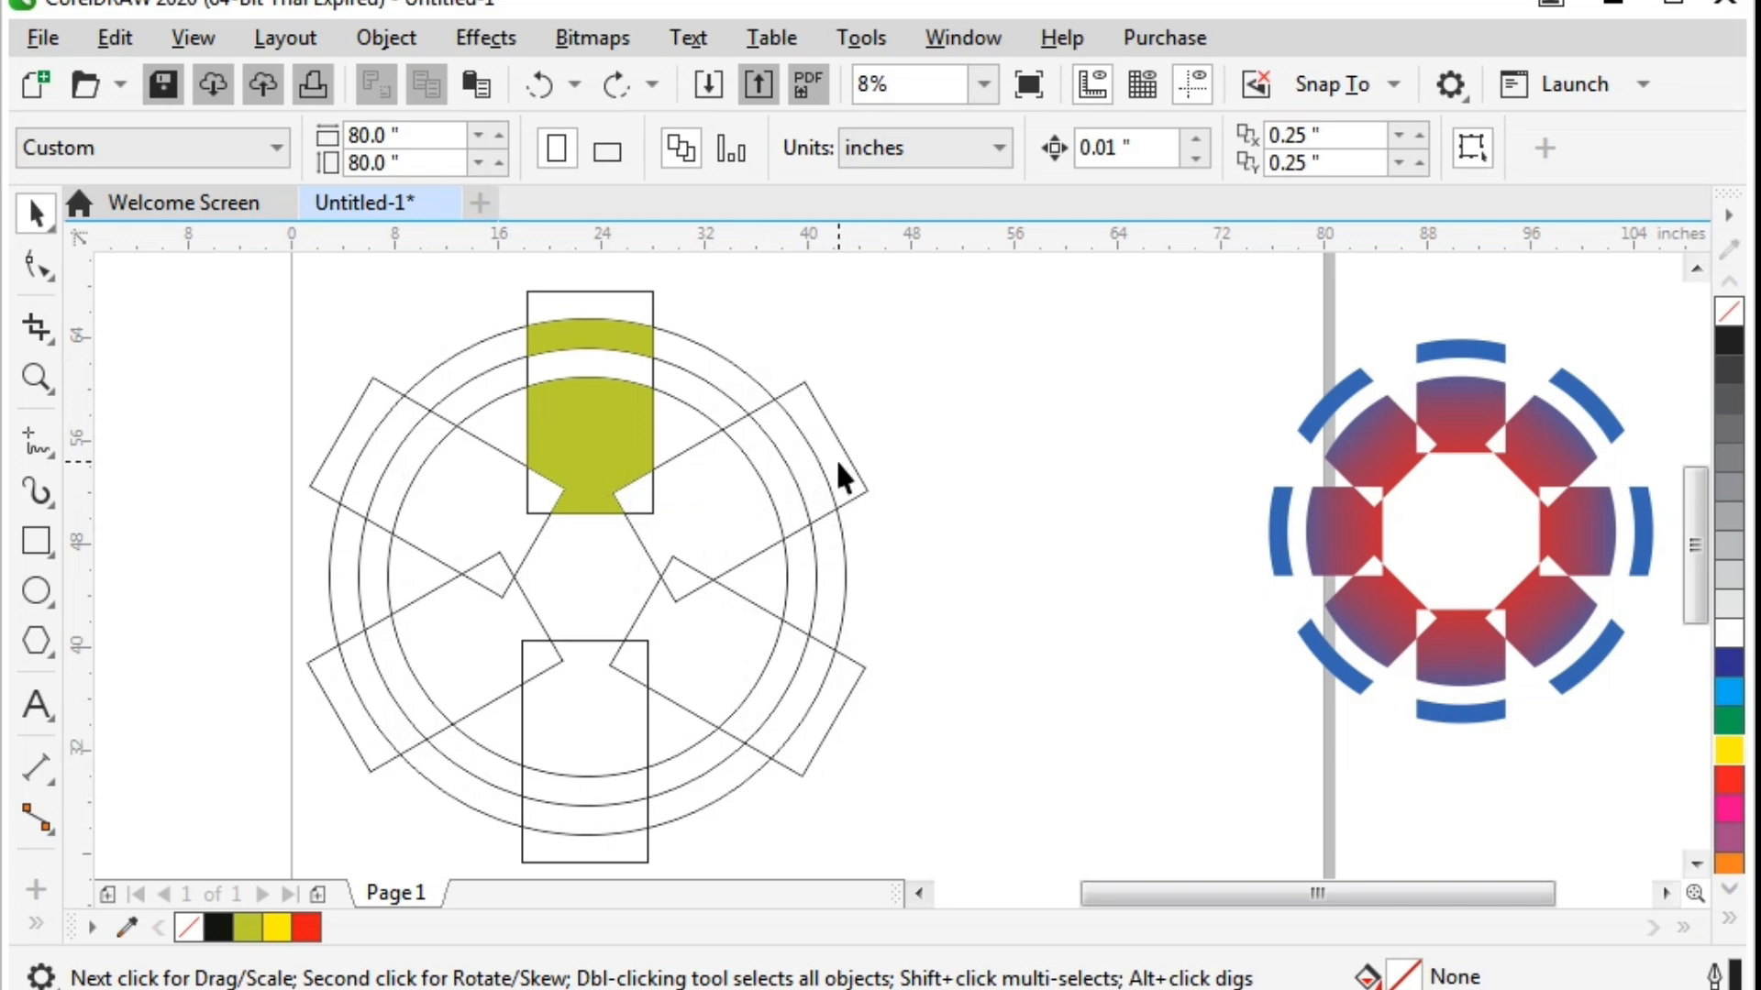
{"action": "left_click", "coordinate": [855, 479]}
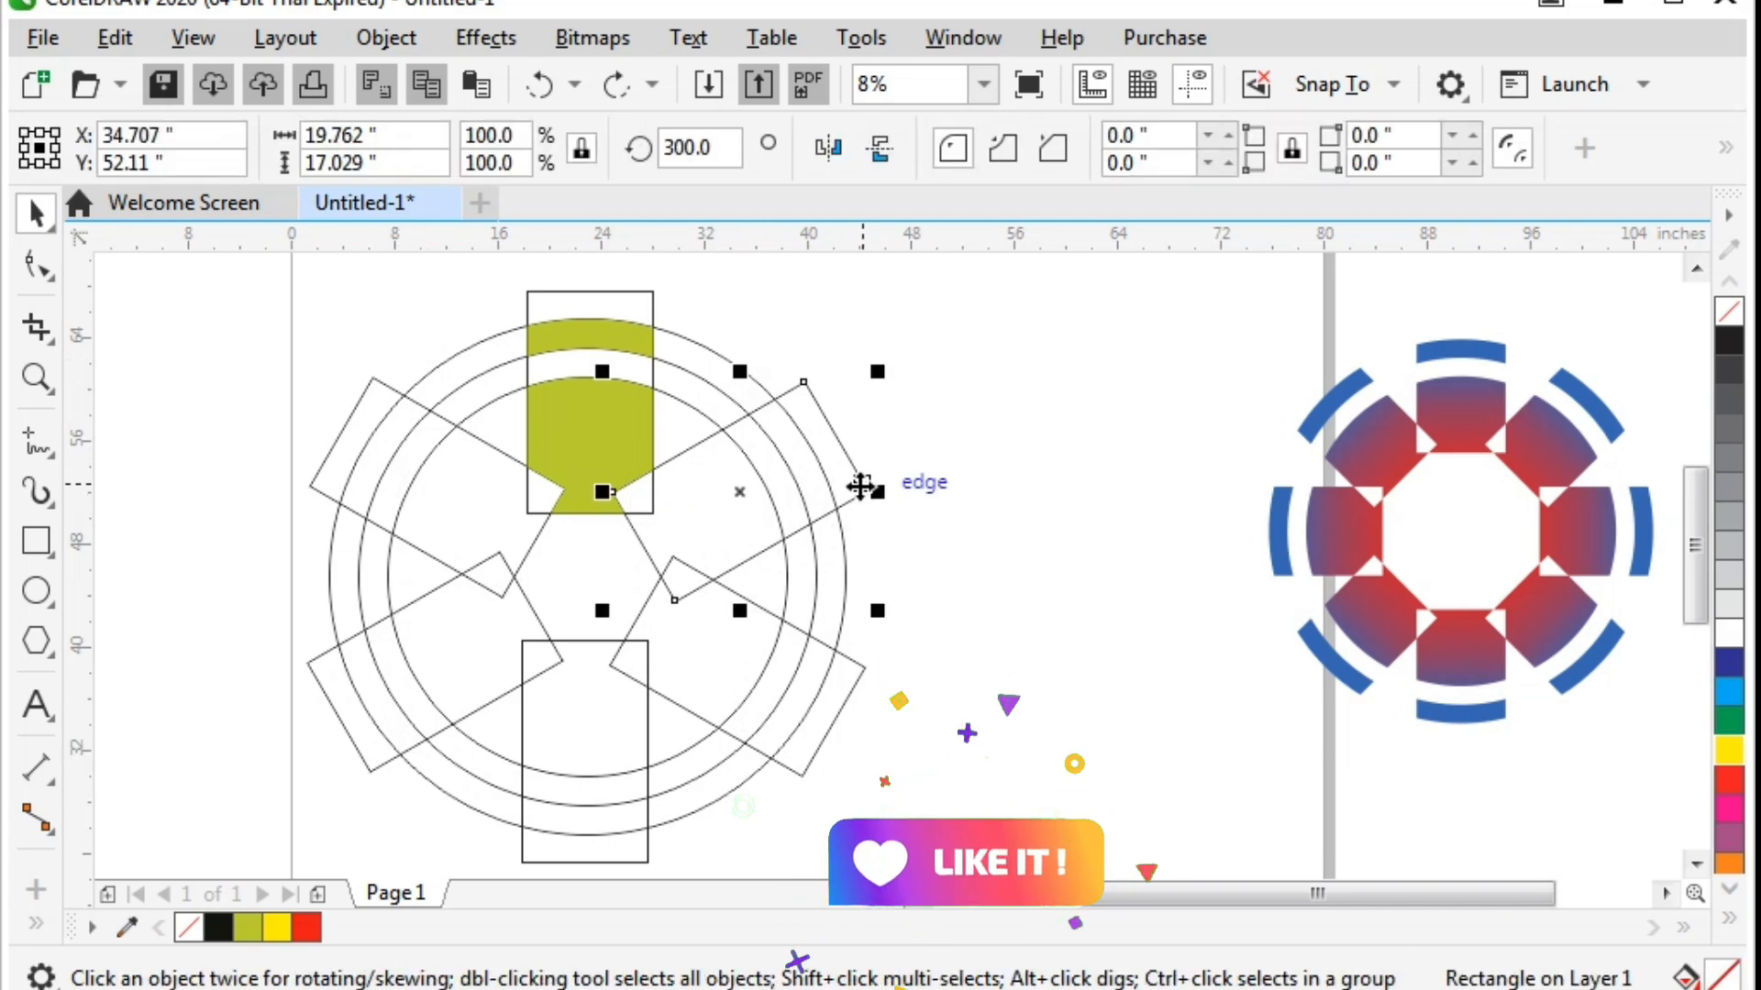
{"action": "key", "text": "Delete"}
{"action": "left_click", "coordinate": [860, 667]}
{"action": "key", "text": "Delete"}
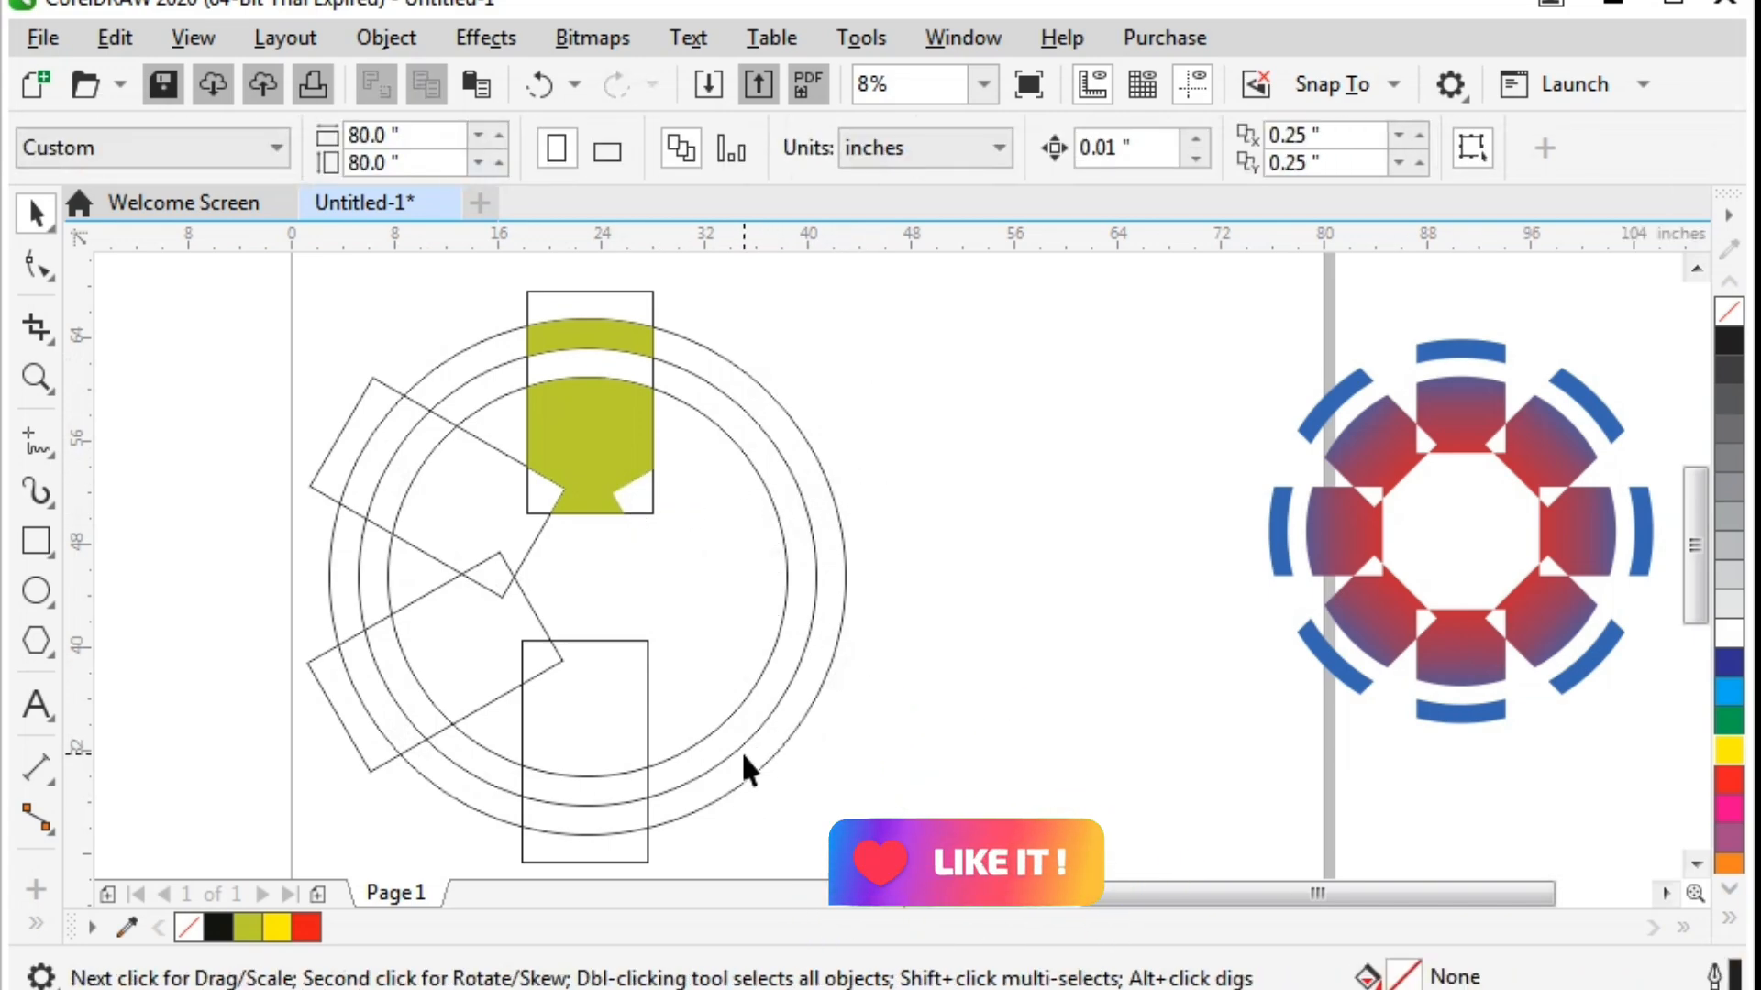
{"action": "left_click", "coordinate": [617, 860]}
{"action": "key", "text": "Delete"}
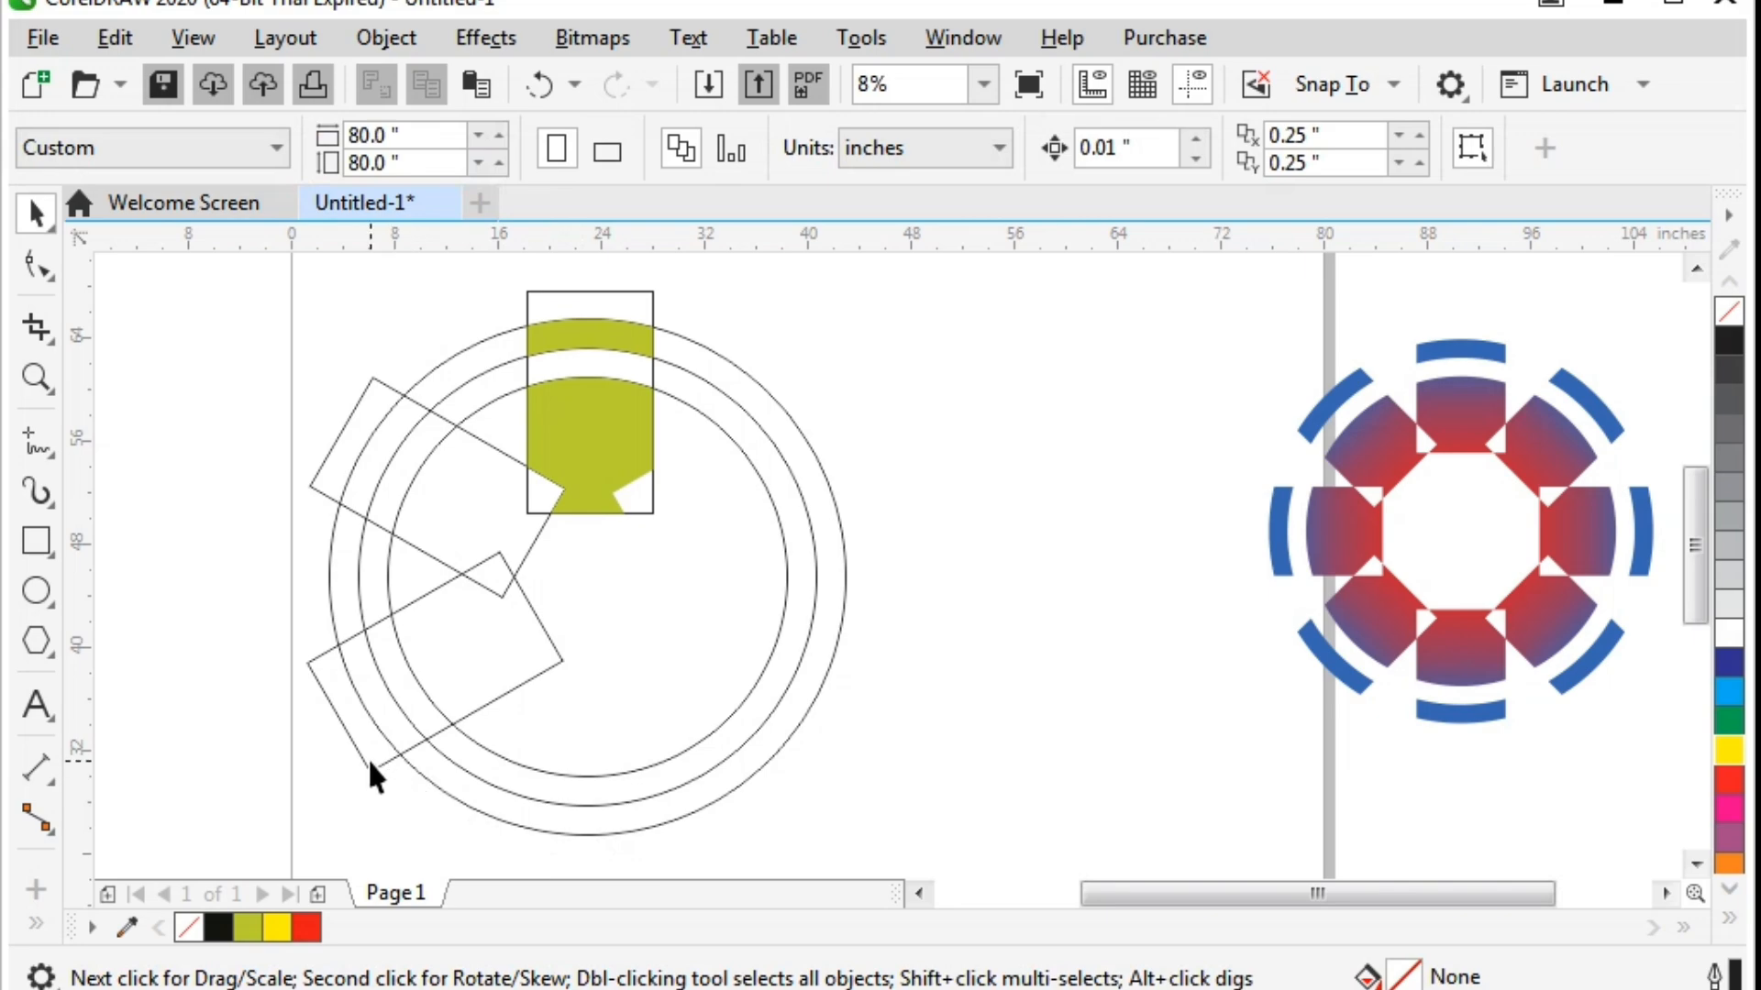
{"action": "left_click", "coordinate": [367, 758]}
{"action": "key", "text": "Delete"}
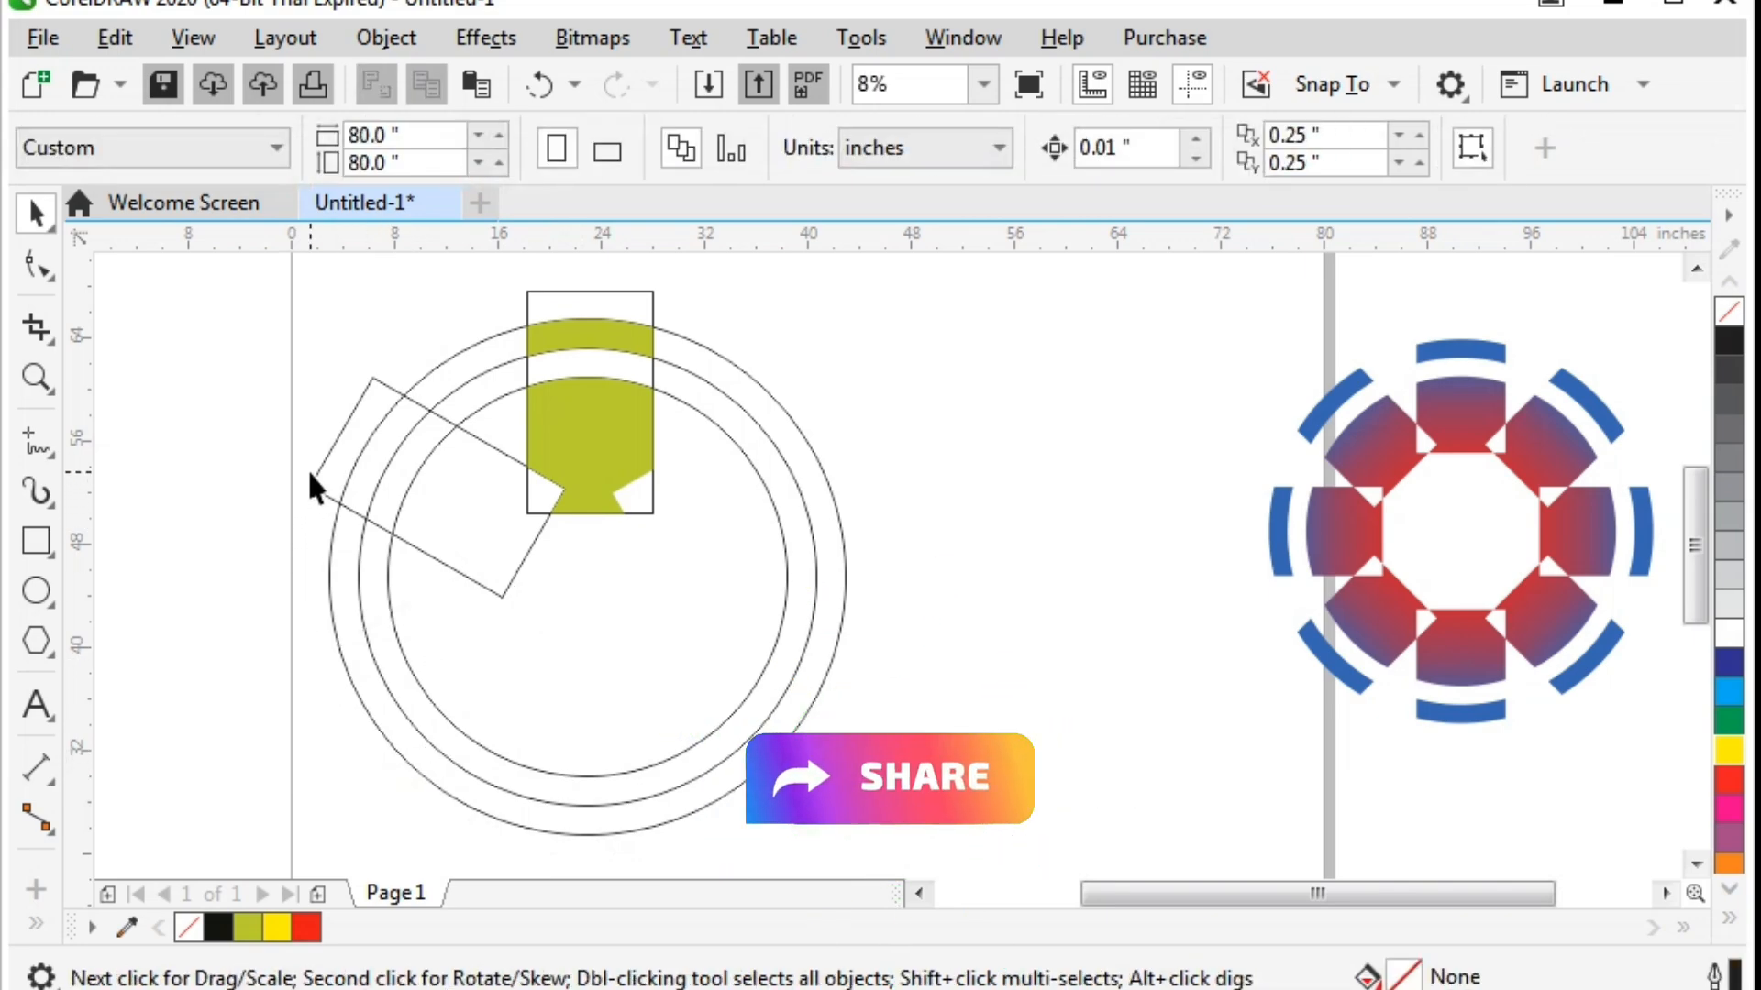
{"action": "left_click", "coordinate": [319, 483]}
{"action": "key", "text": "Delete"}
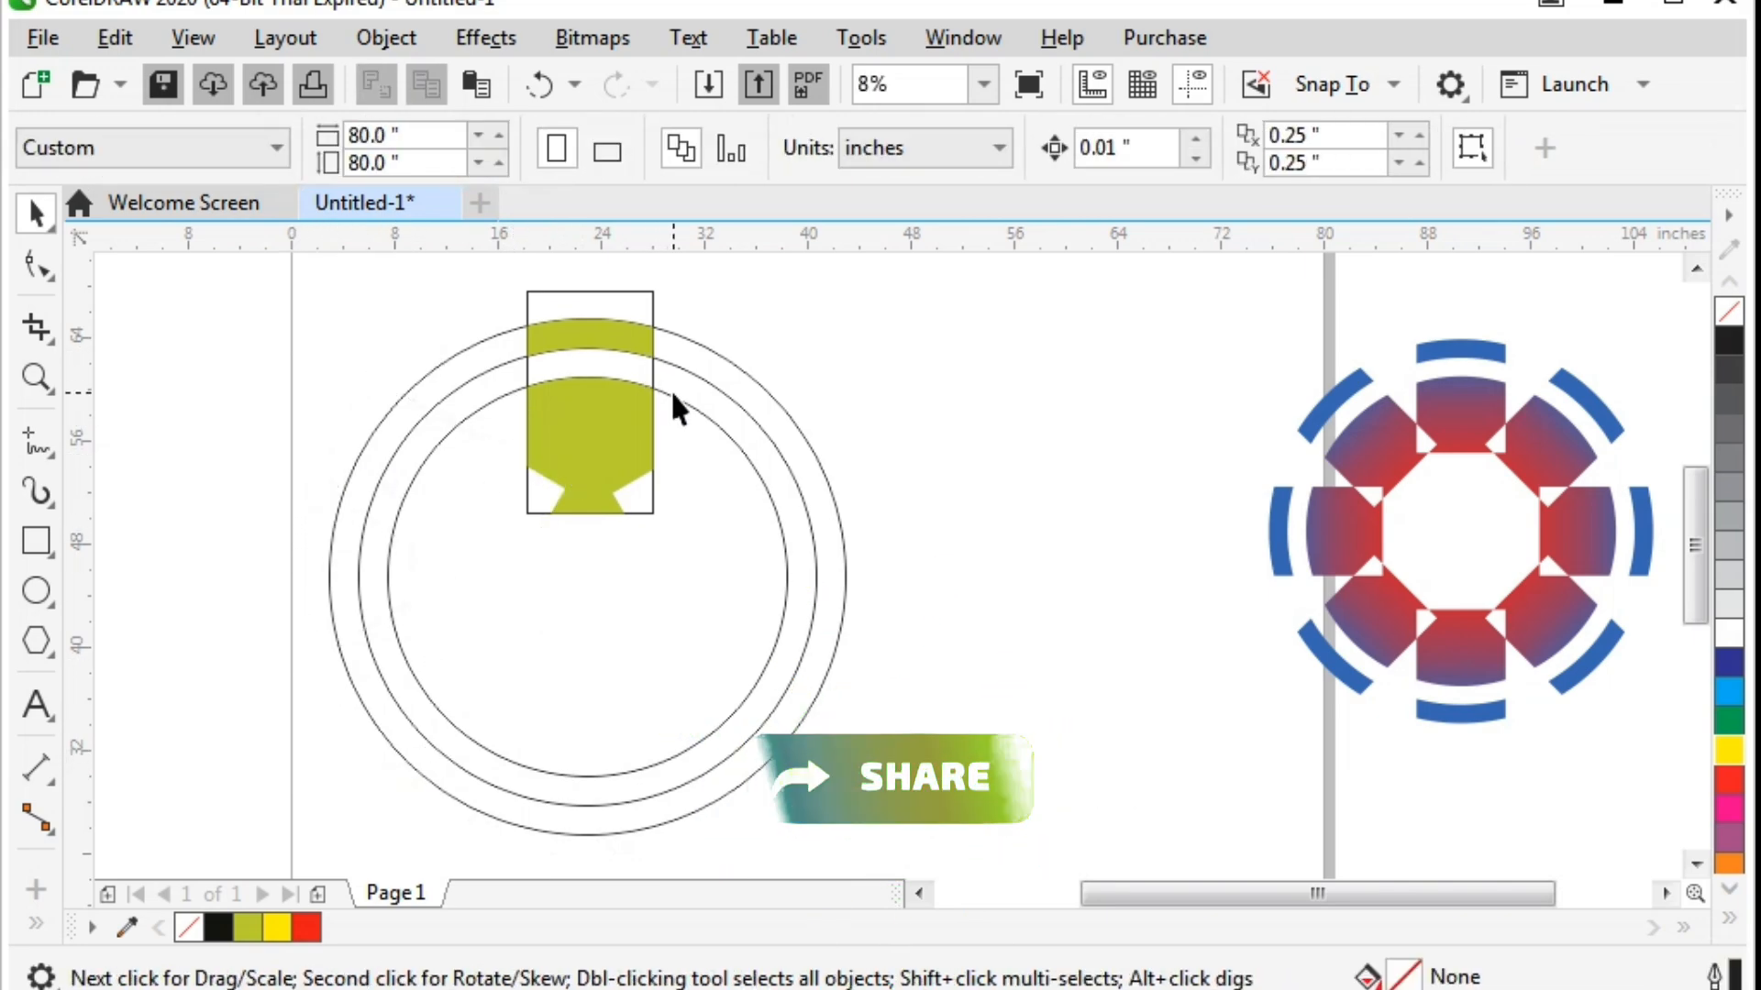
- Delete the two outer circles and the remaining upper rectangle outline, keeping the inner circle
{"action": "left_click", "coordinate": [827, 486]}
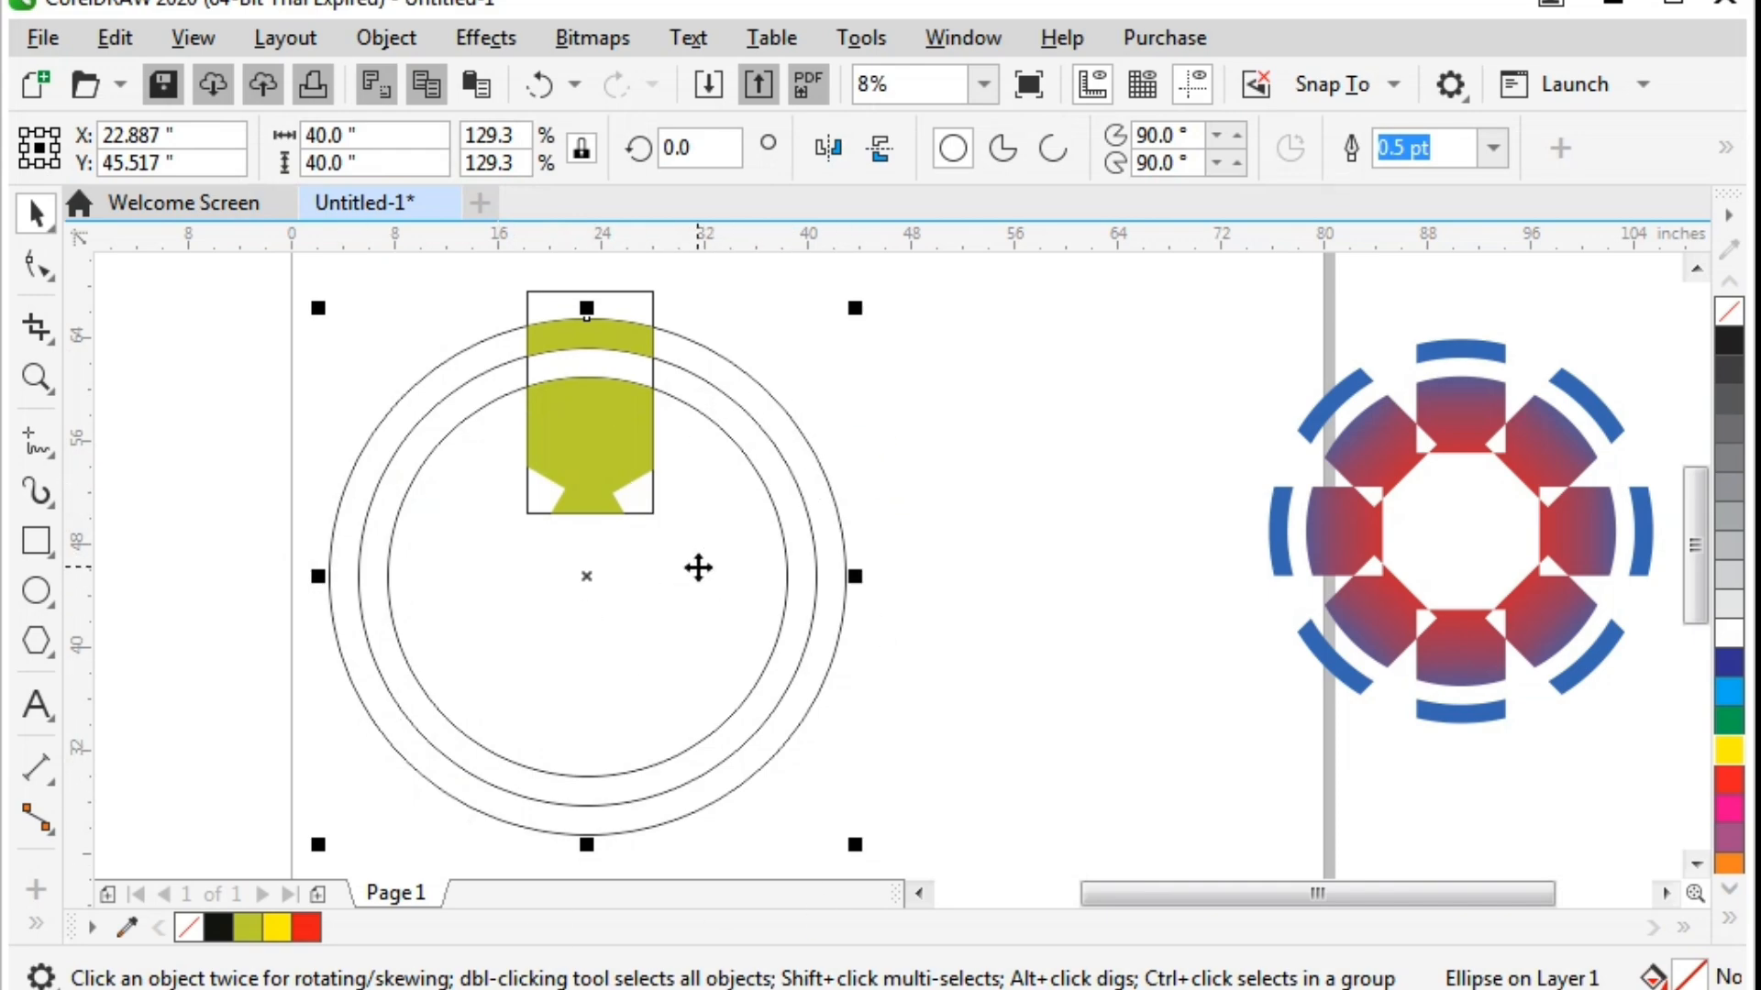
{"action": "key", "text": "Delete"}
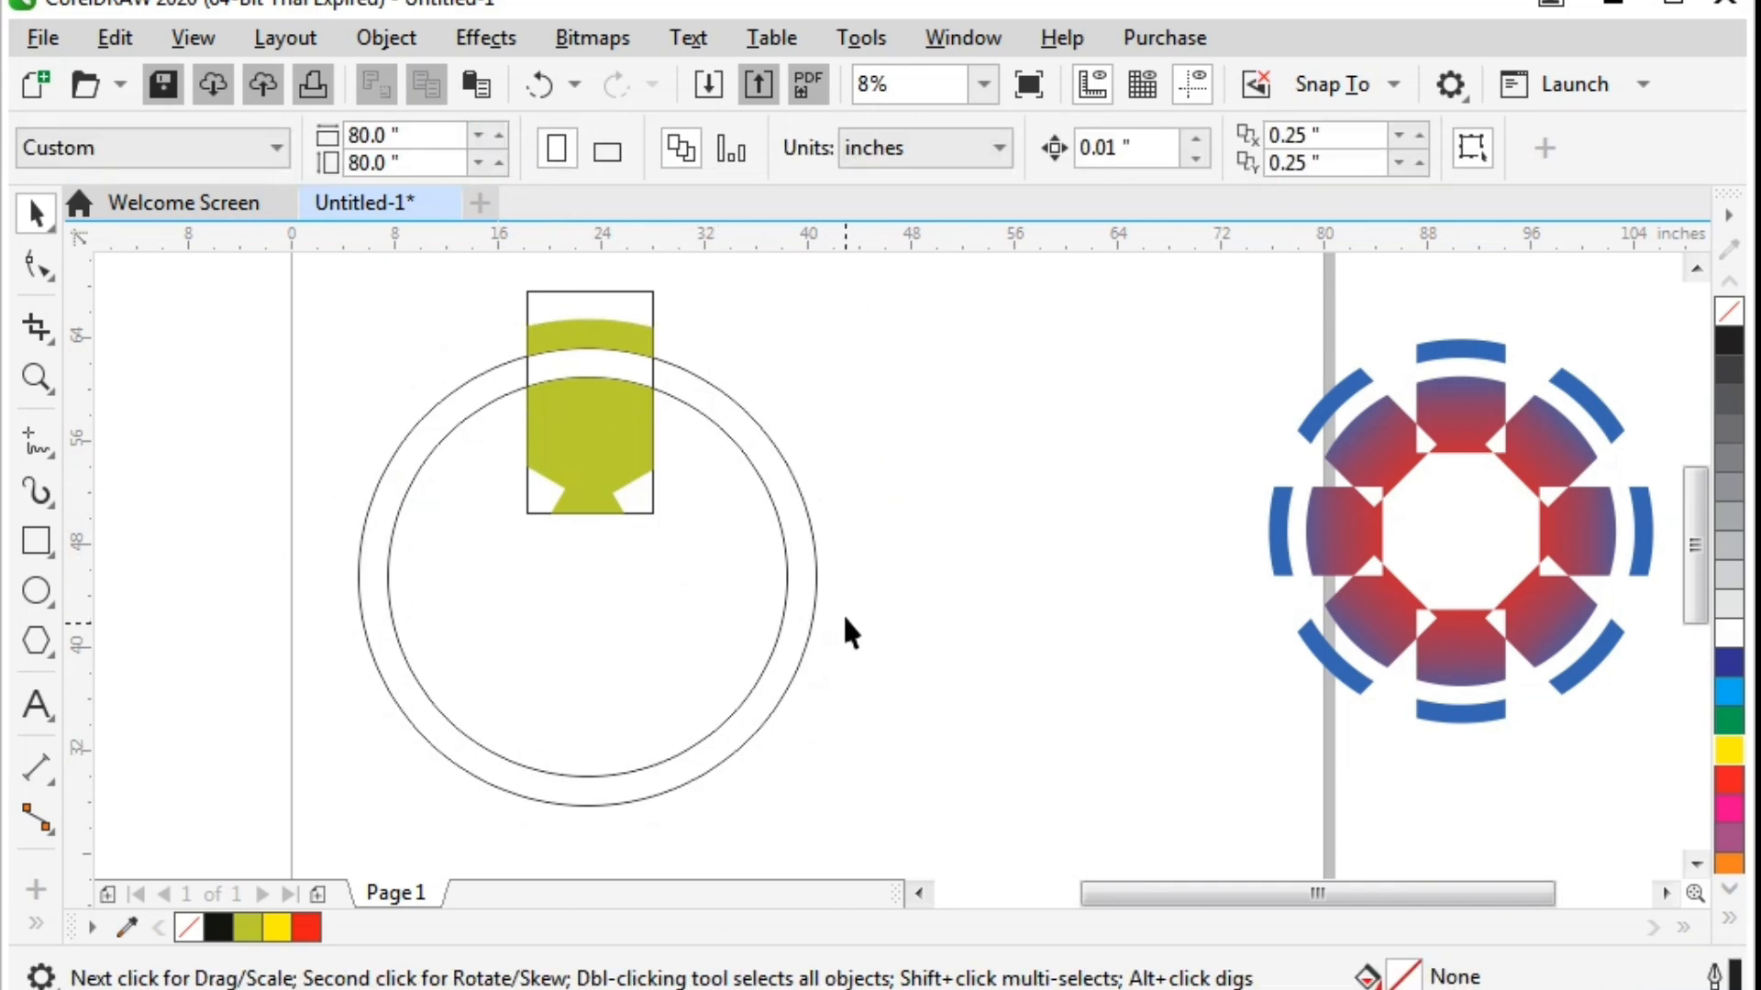
{"action": "left_click", "coordinate": [809, 569]}
{"action": "key", "text": "Delete"}
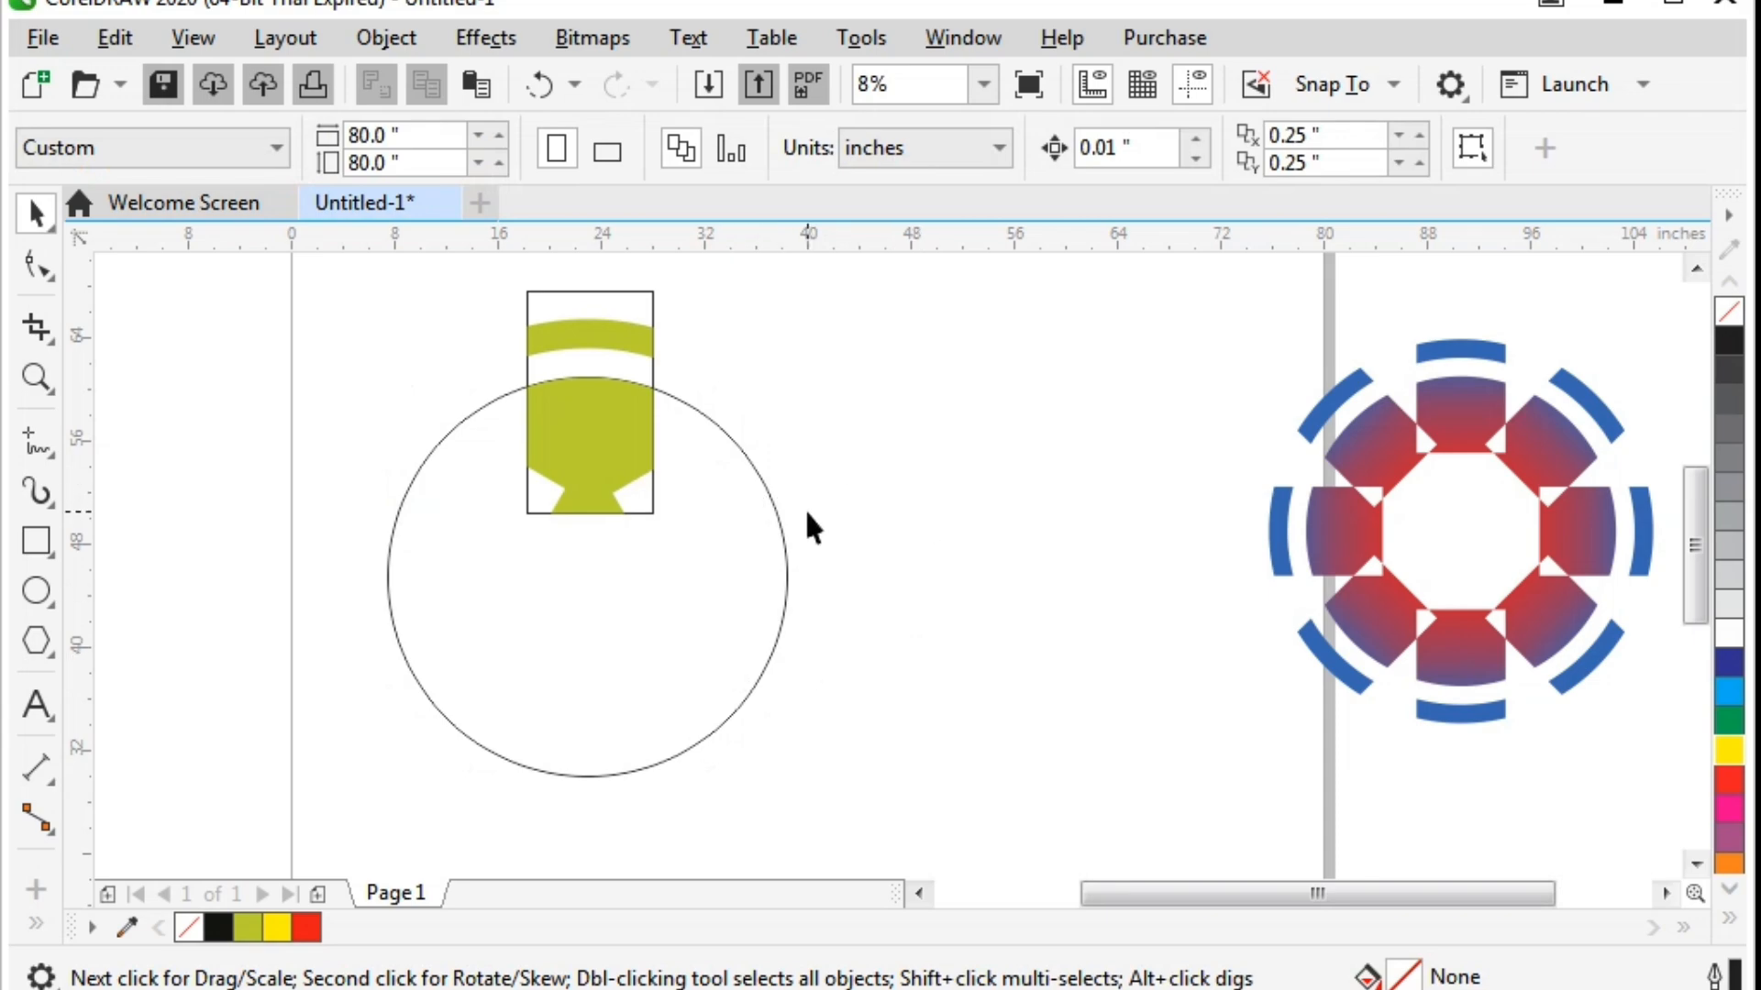
{"action": "left_click", "coordinate": [602, 292]}
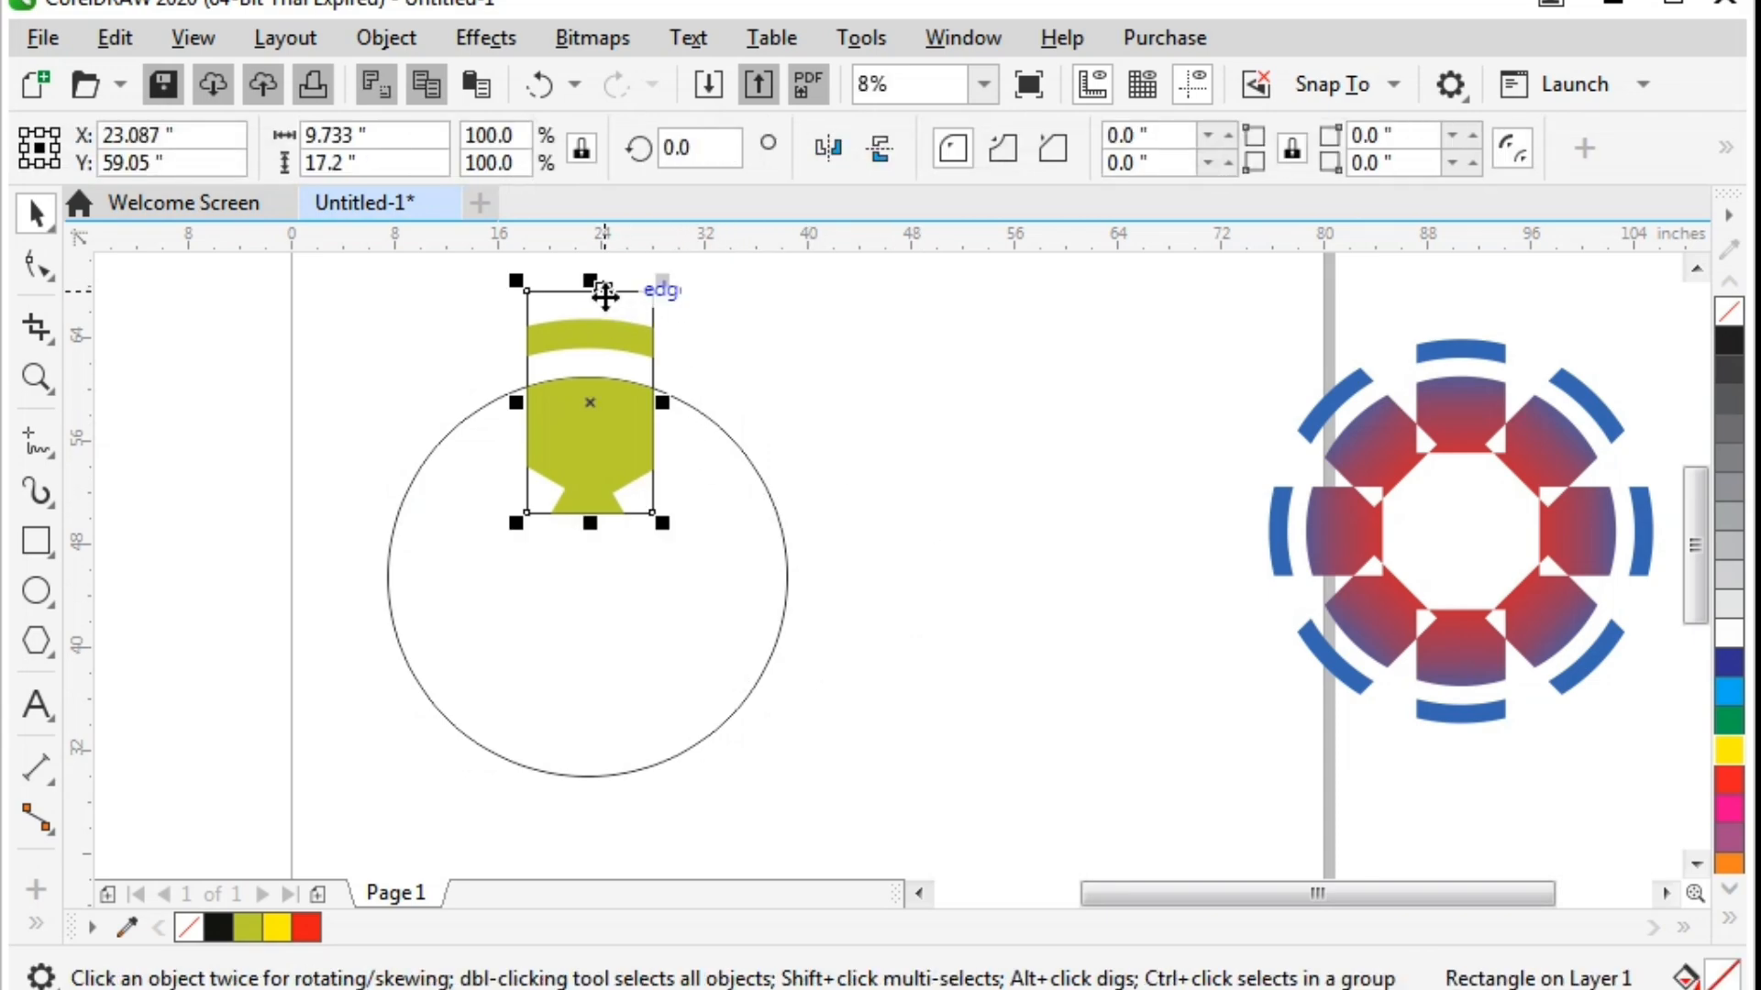
{"action": "key", "text": "Delete"}
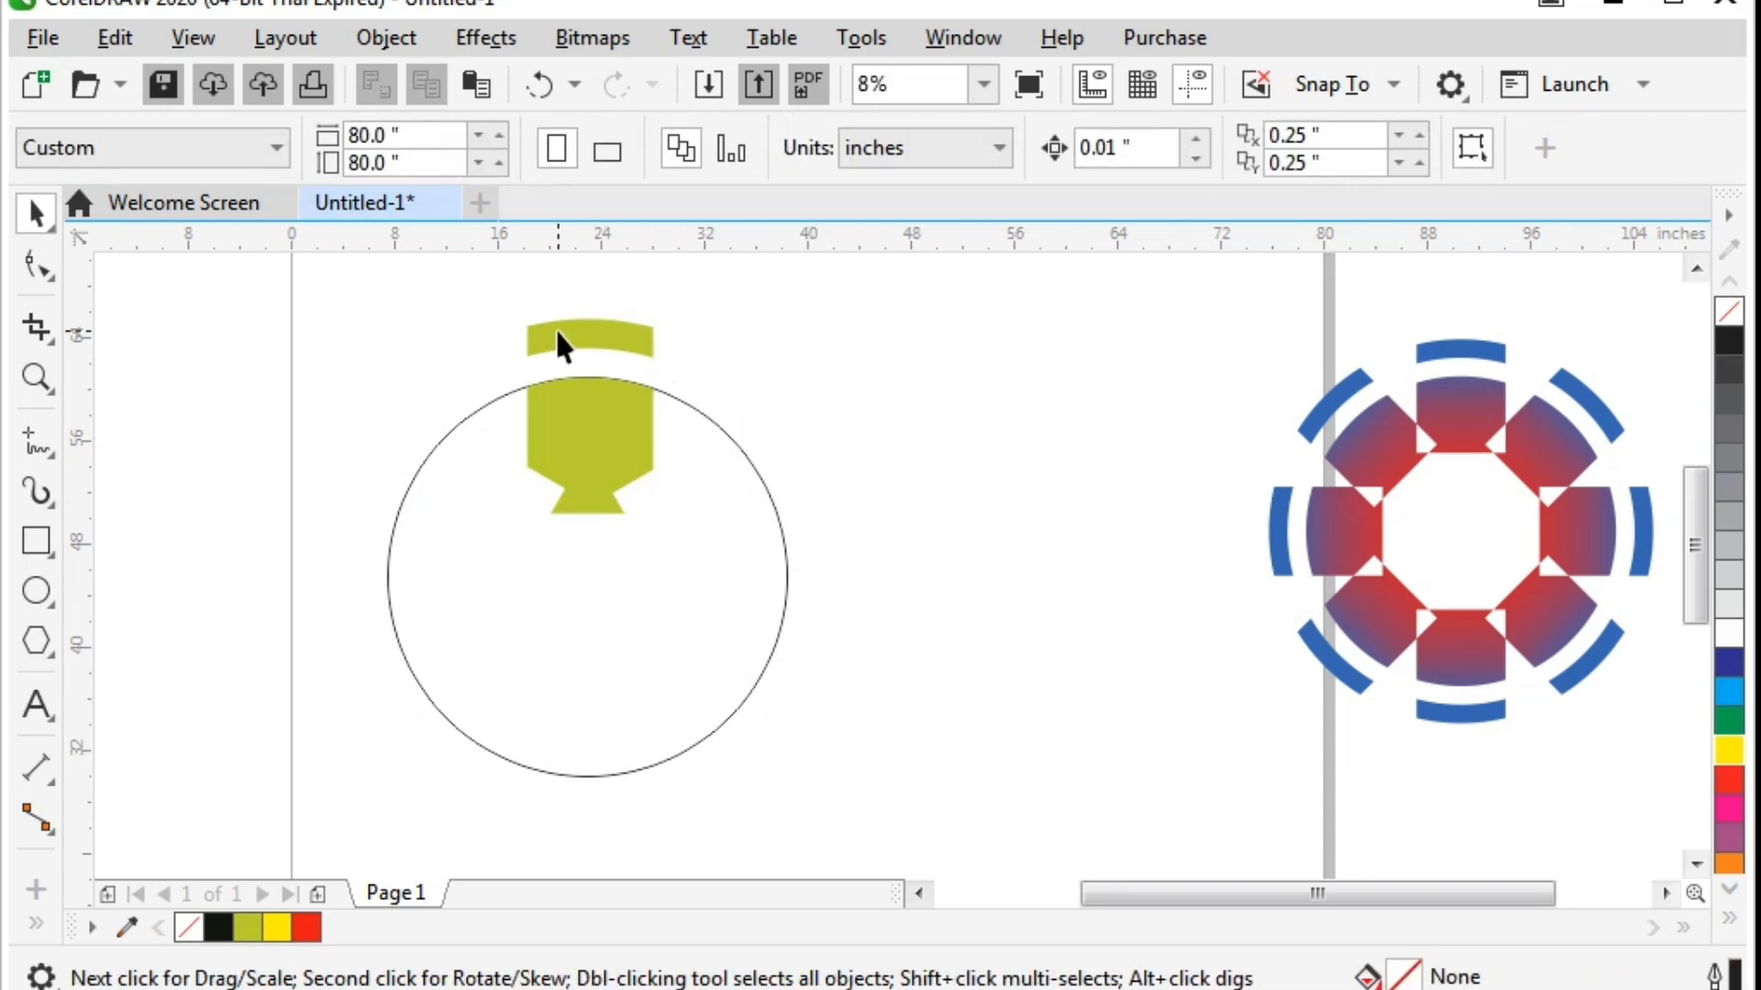
- Group the green outer arc and the green segment inside the circle
{"action": "left_click", "coordinate": [573, 427]}
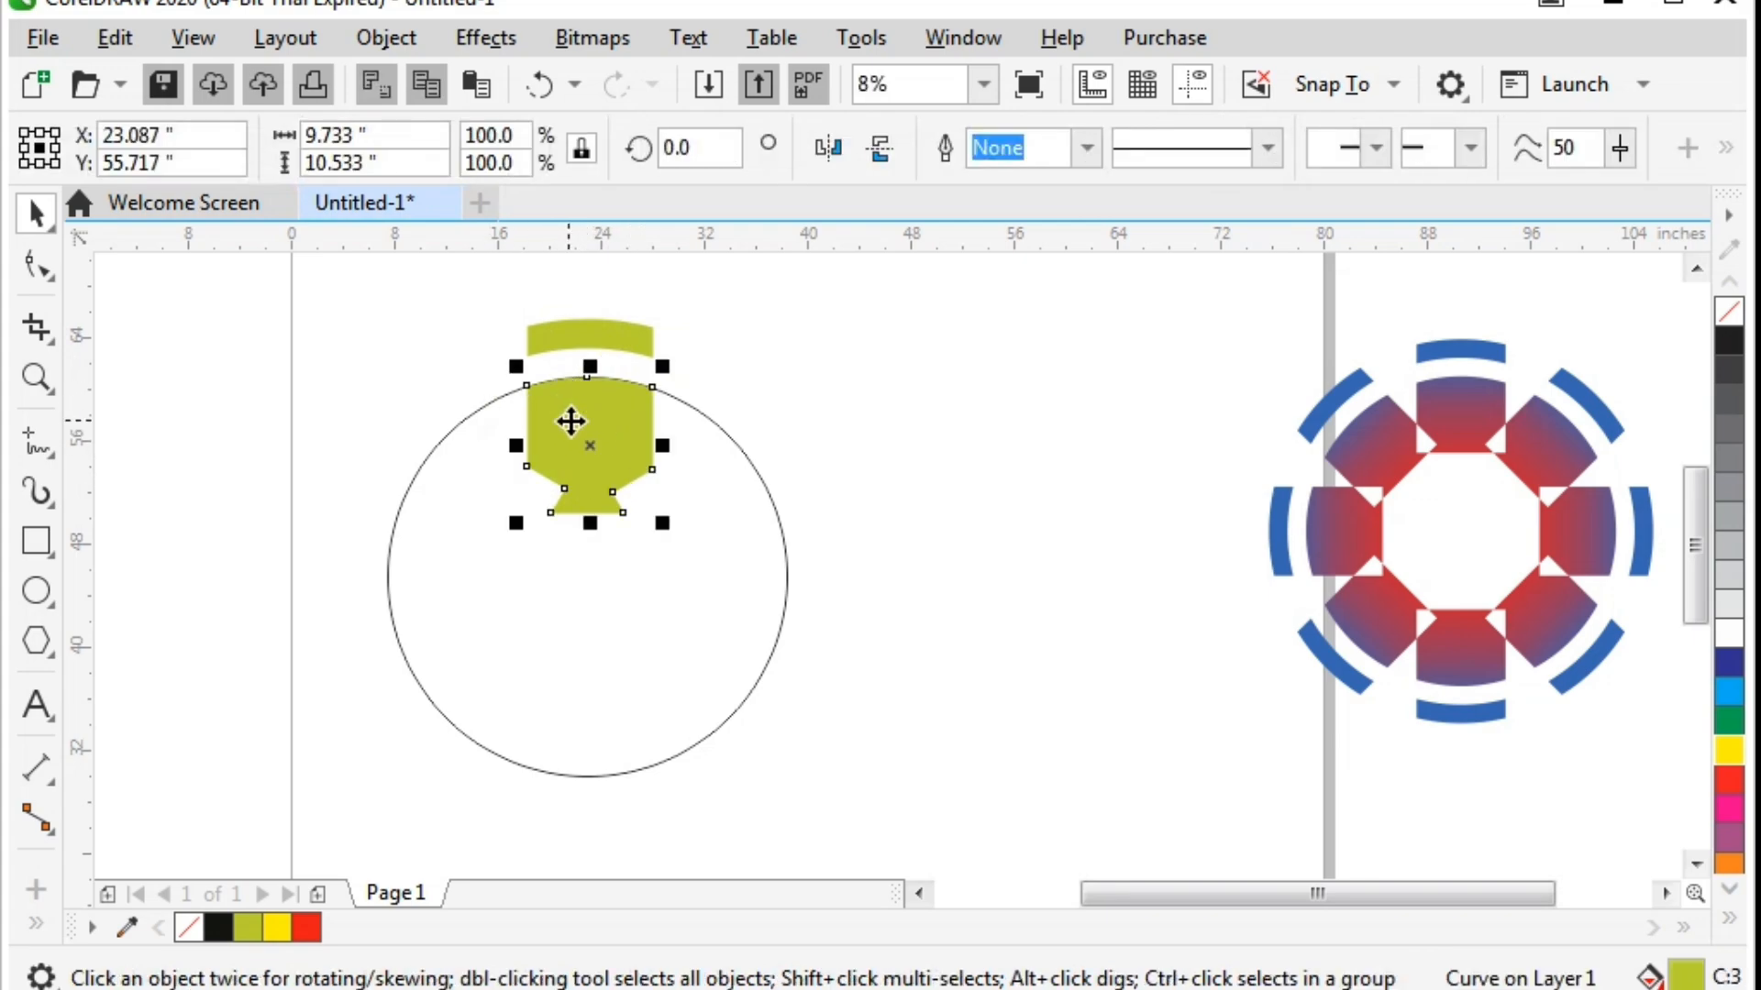
{"action": "left_click", "coordinate": [600, 327]}
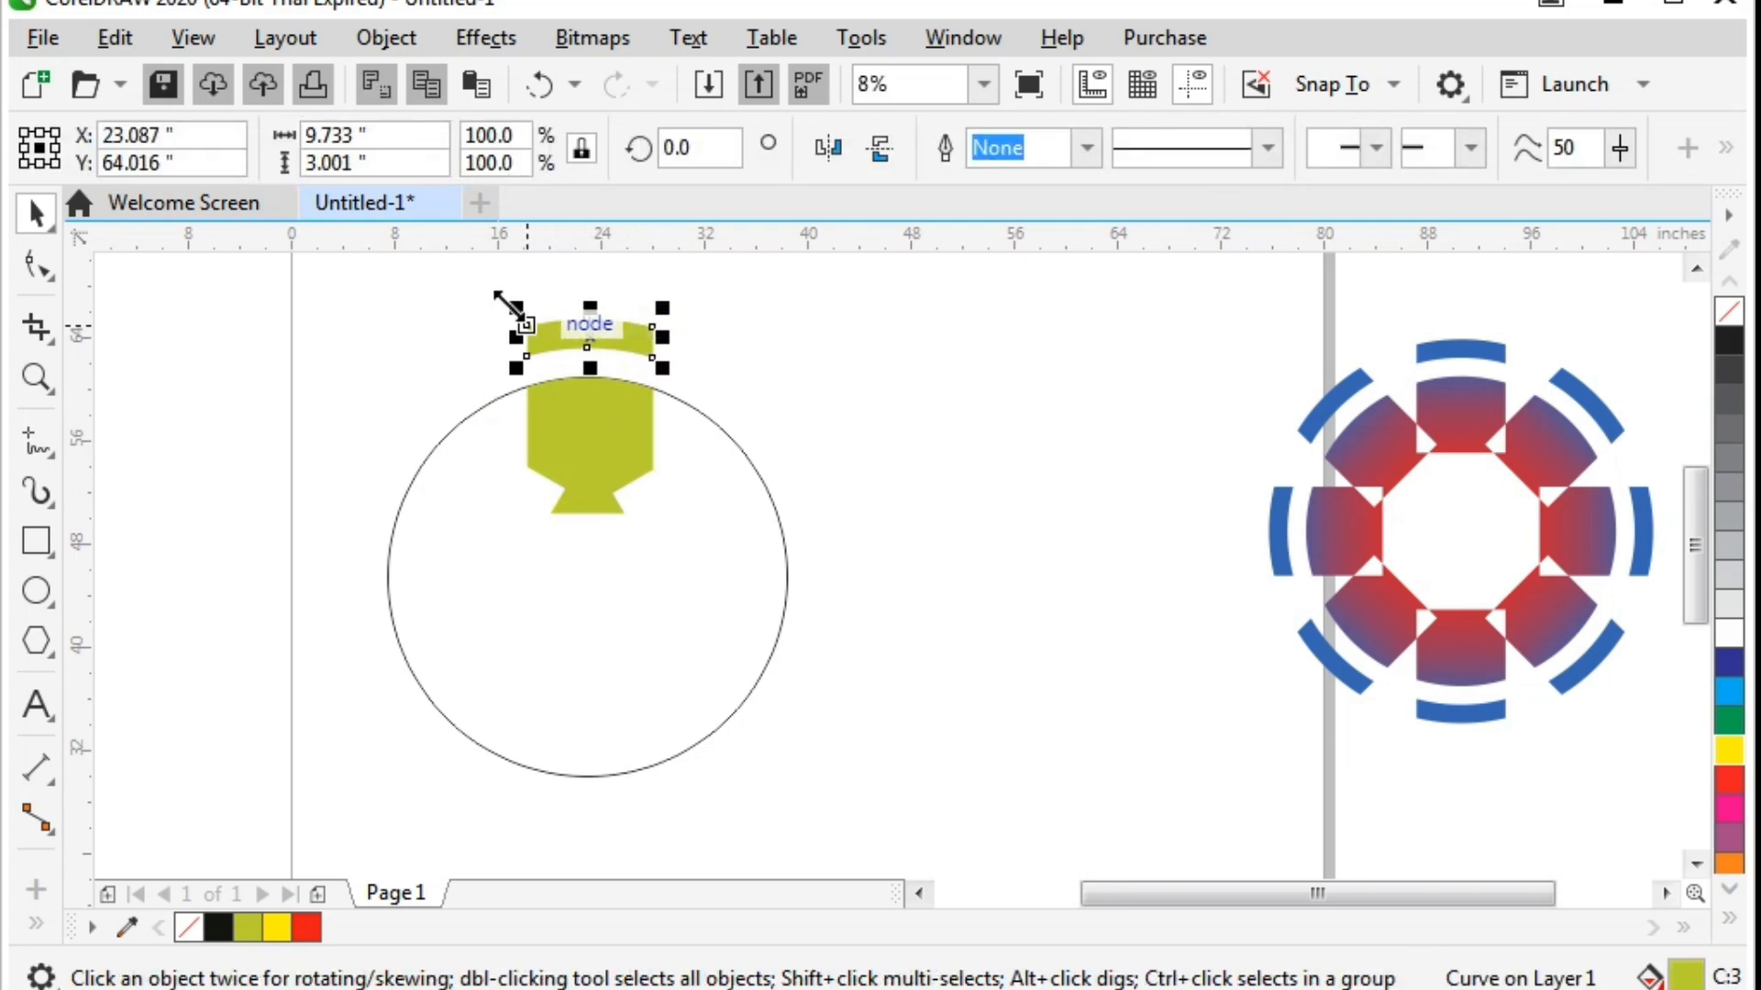
{"action": "left_click", "coordinate": [461, 278]}
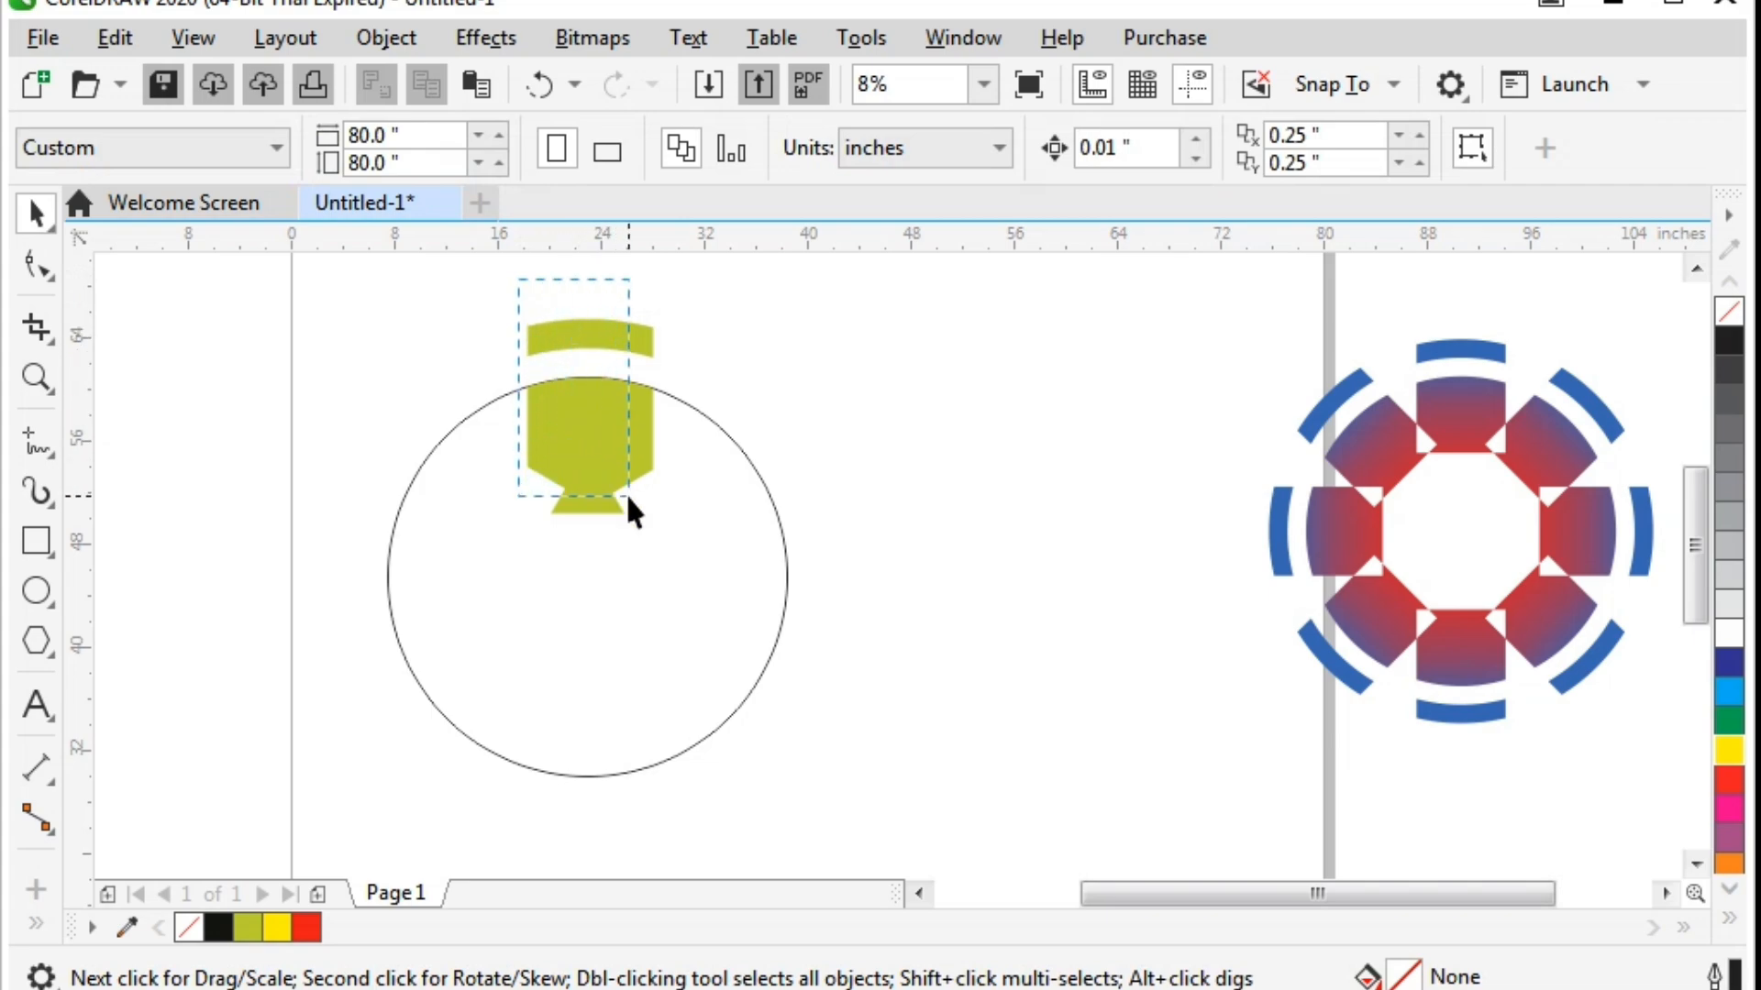
{"action": "left_click_drag", "start_coordinate": [628, 498], "coordinate": [669, 531]}
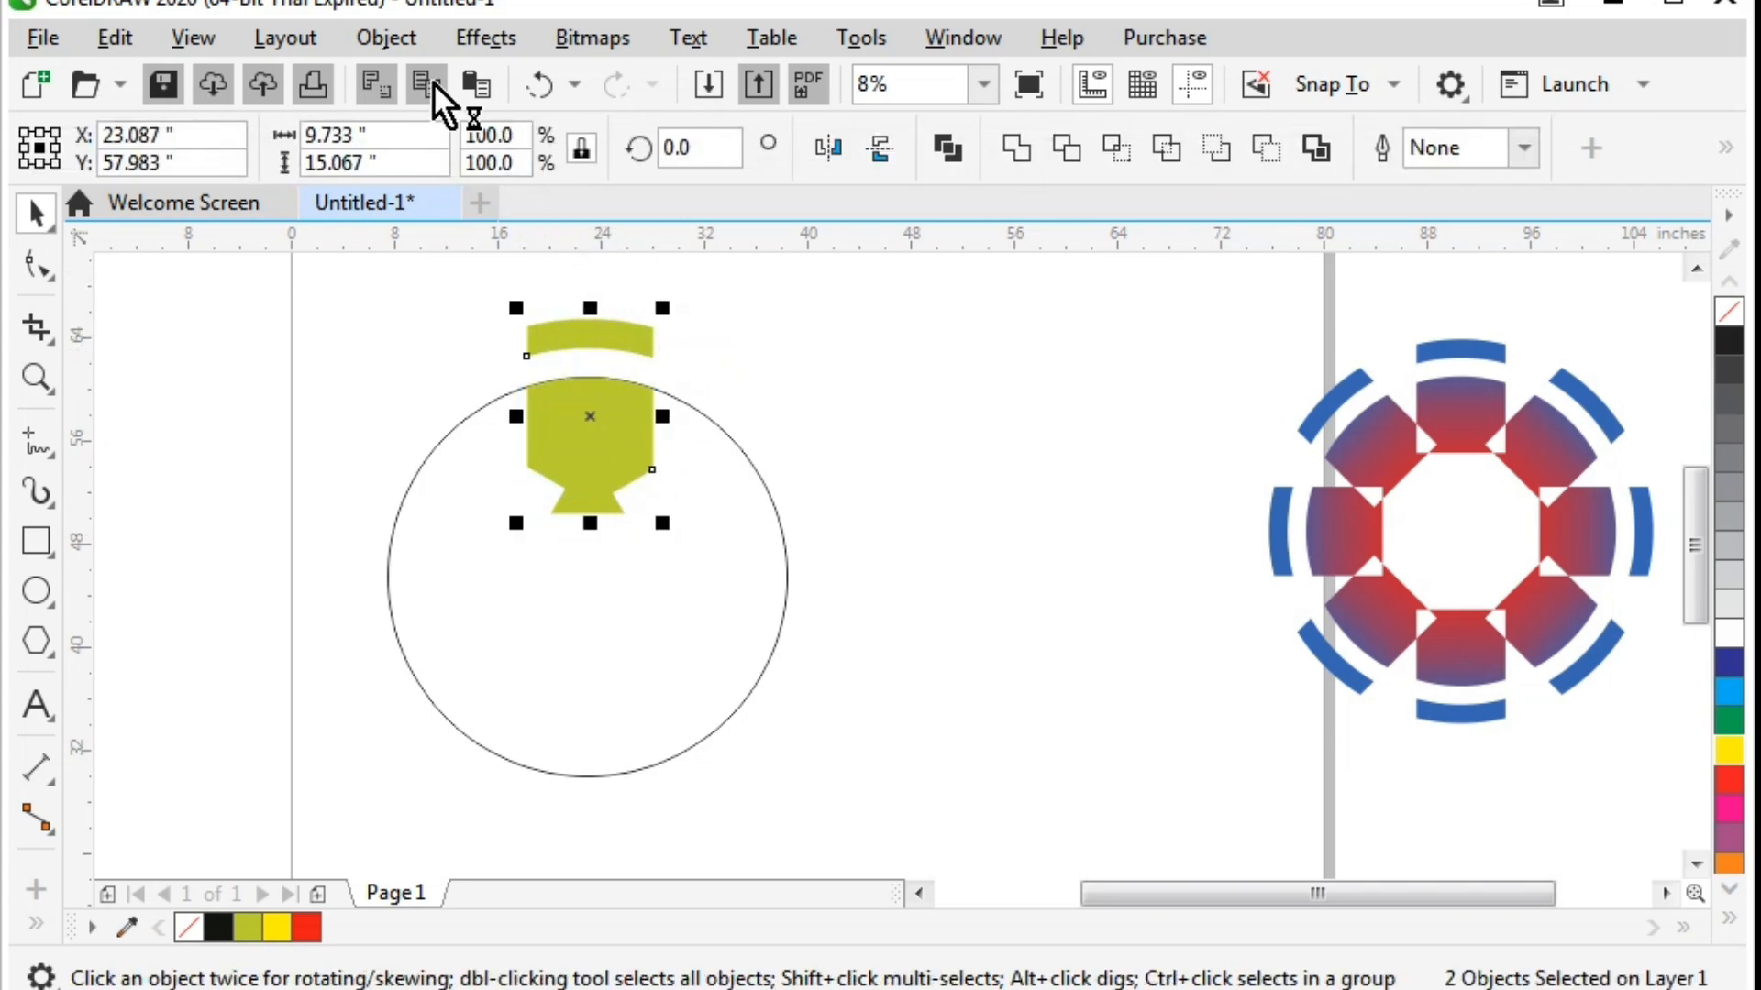
{"action": "left_click", "coordinate": [386, 39]}
{"action": "mouse_move", "coordinate": [619, 434]}
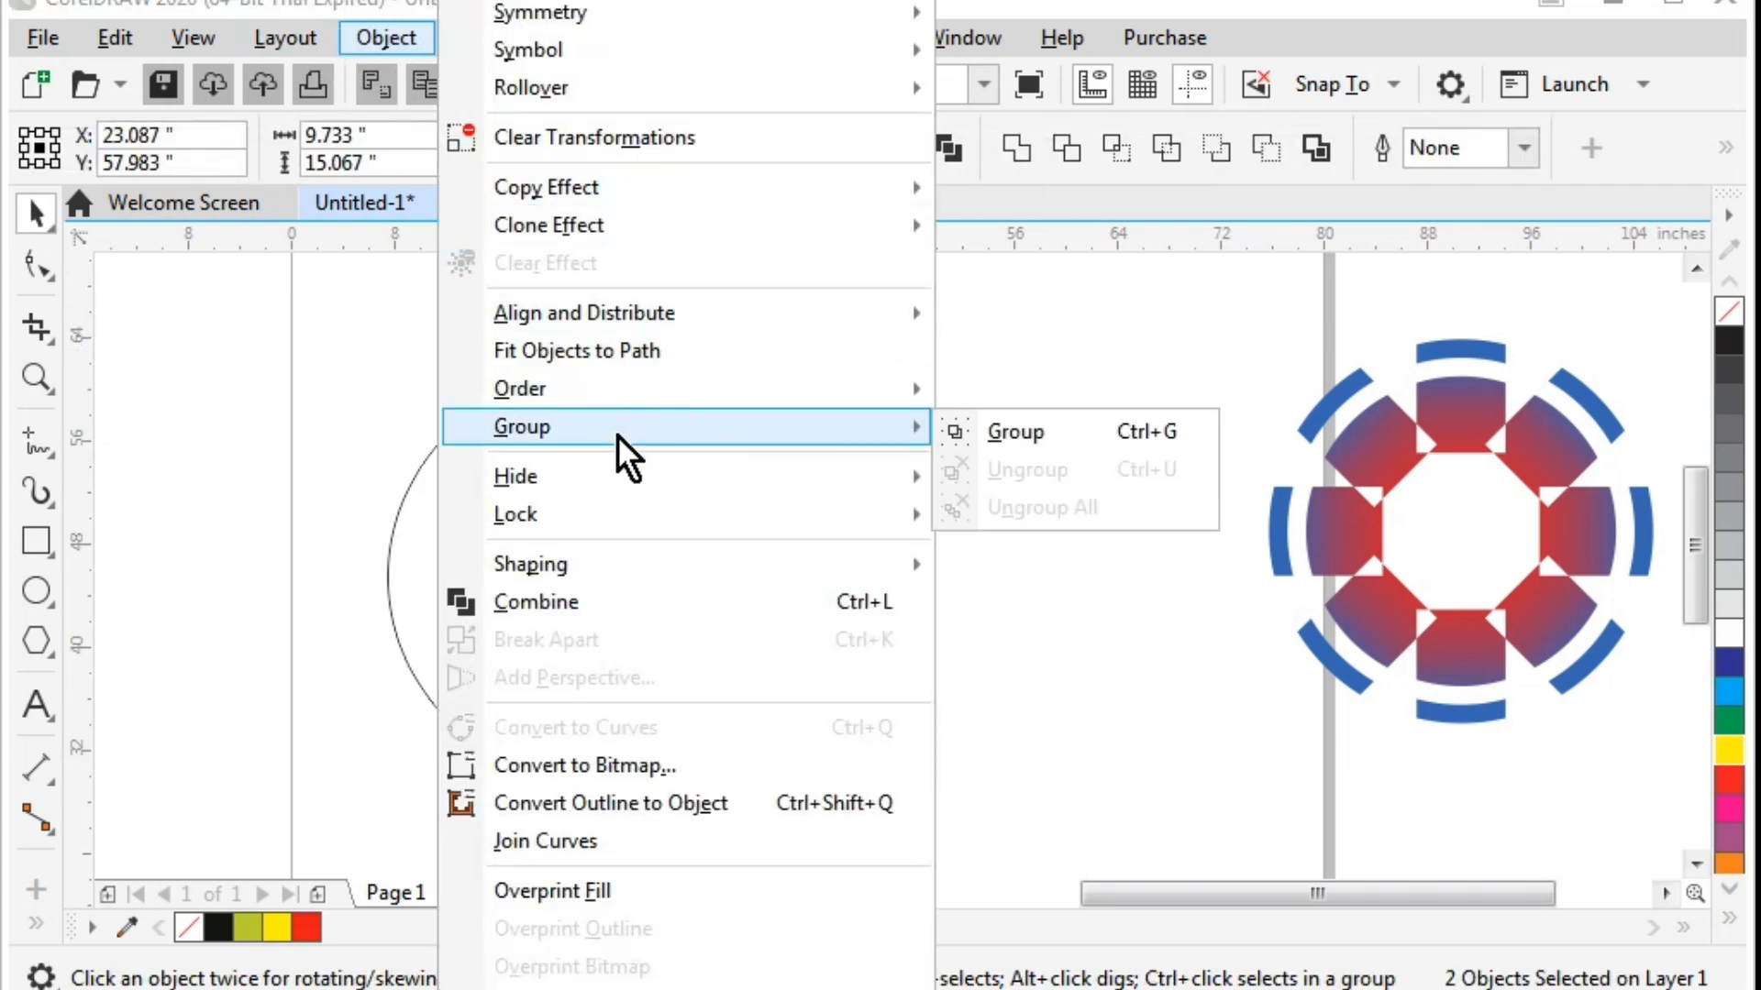
{"action": "left_click", "coordinate": [1039, 435]}
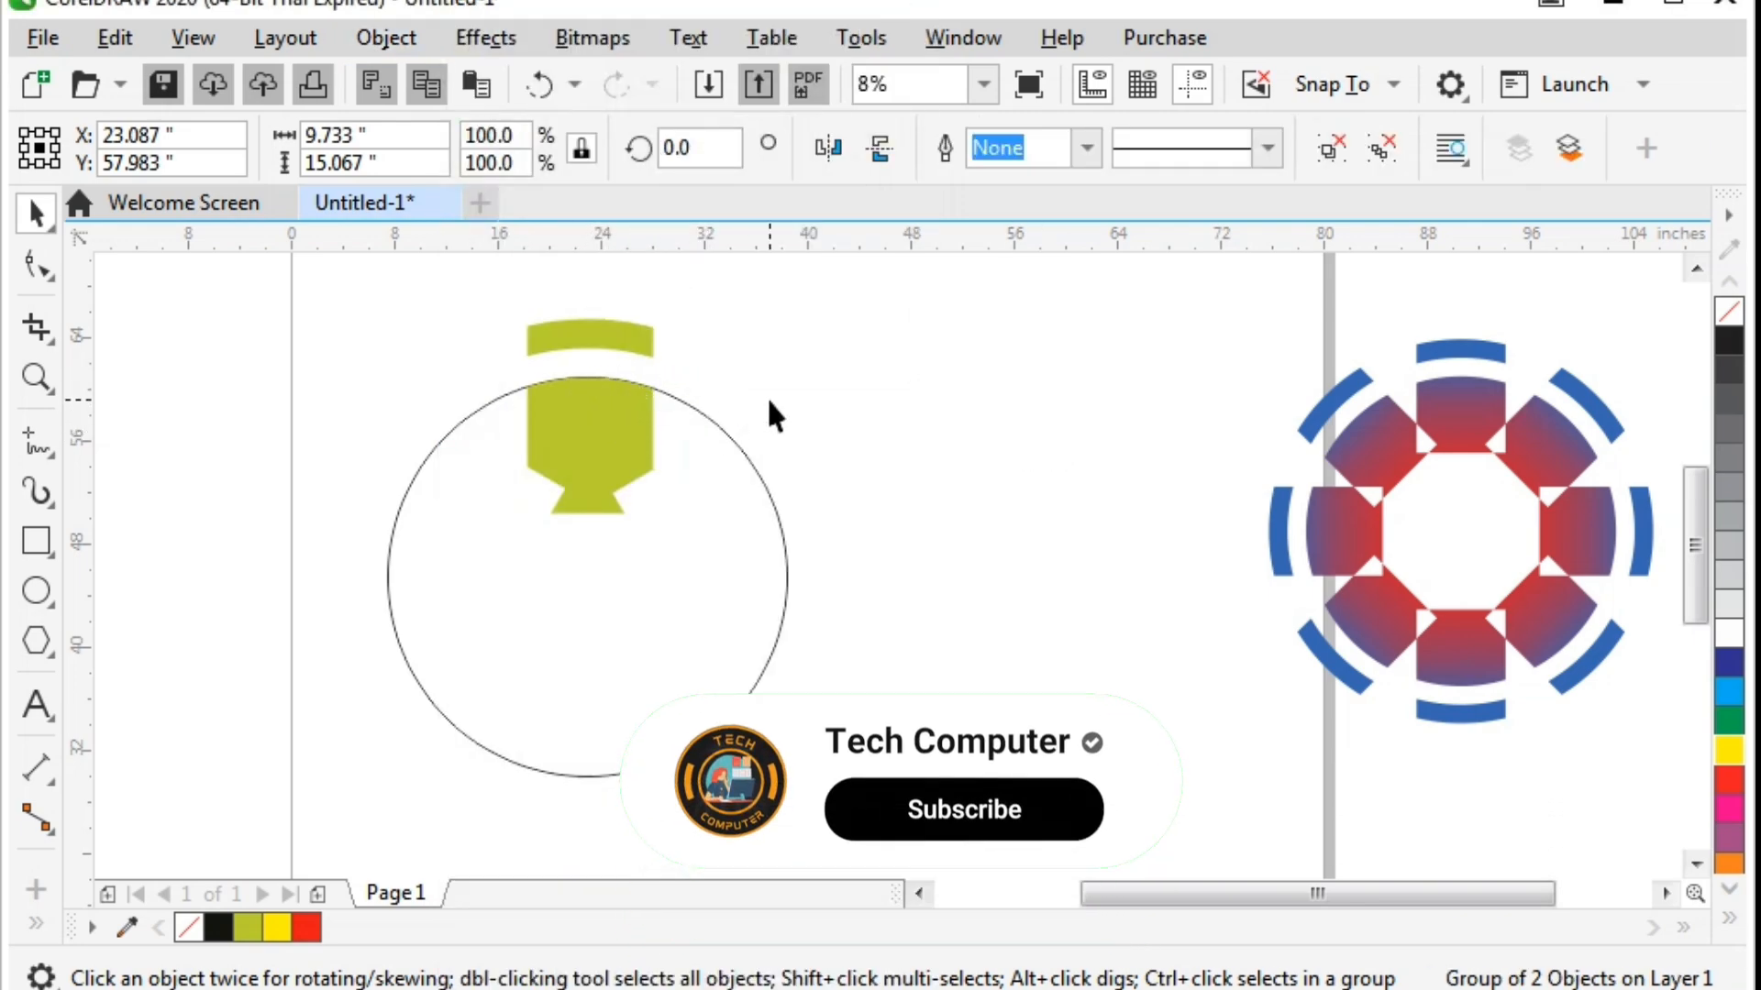
{"action": "left_click", "coordinate": [767, 396]}
- Apply an Interactive Fill linear gradient to the green group, running down from the outer arc to just below the segment
{"action": "left_click", "coordinate": [603, 445]}
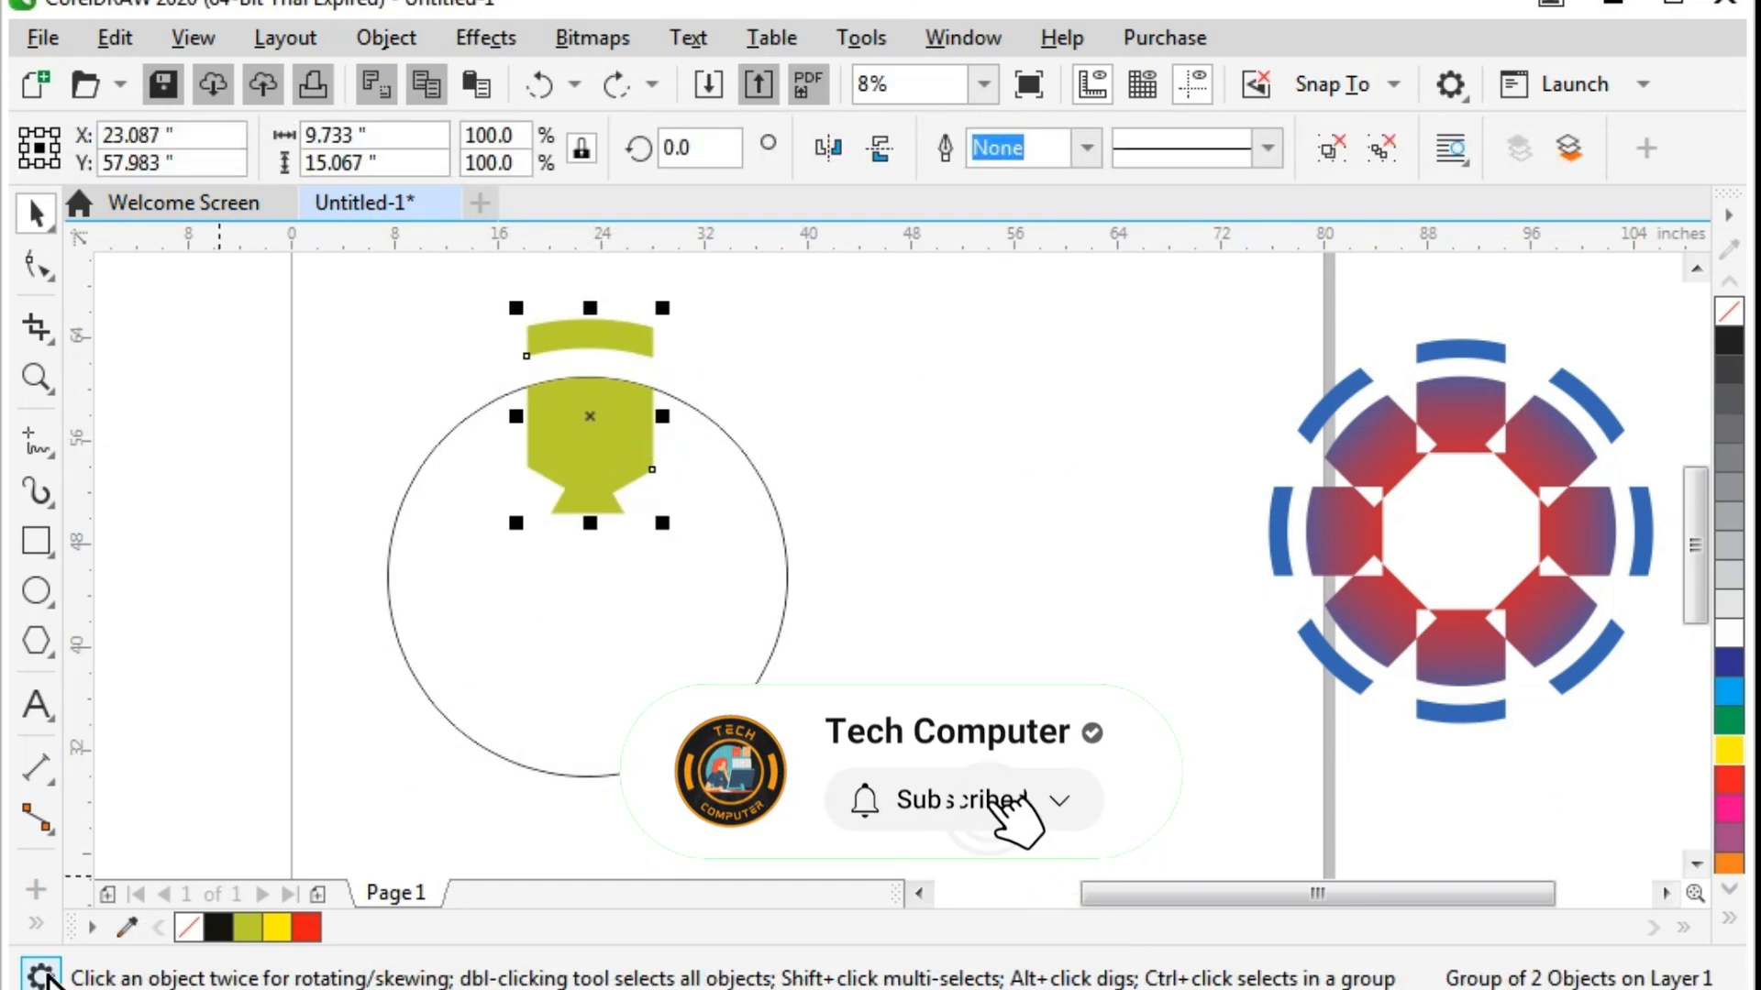
{"action": "left_click", "coordinate": [40, 917]}
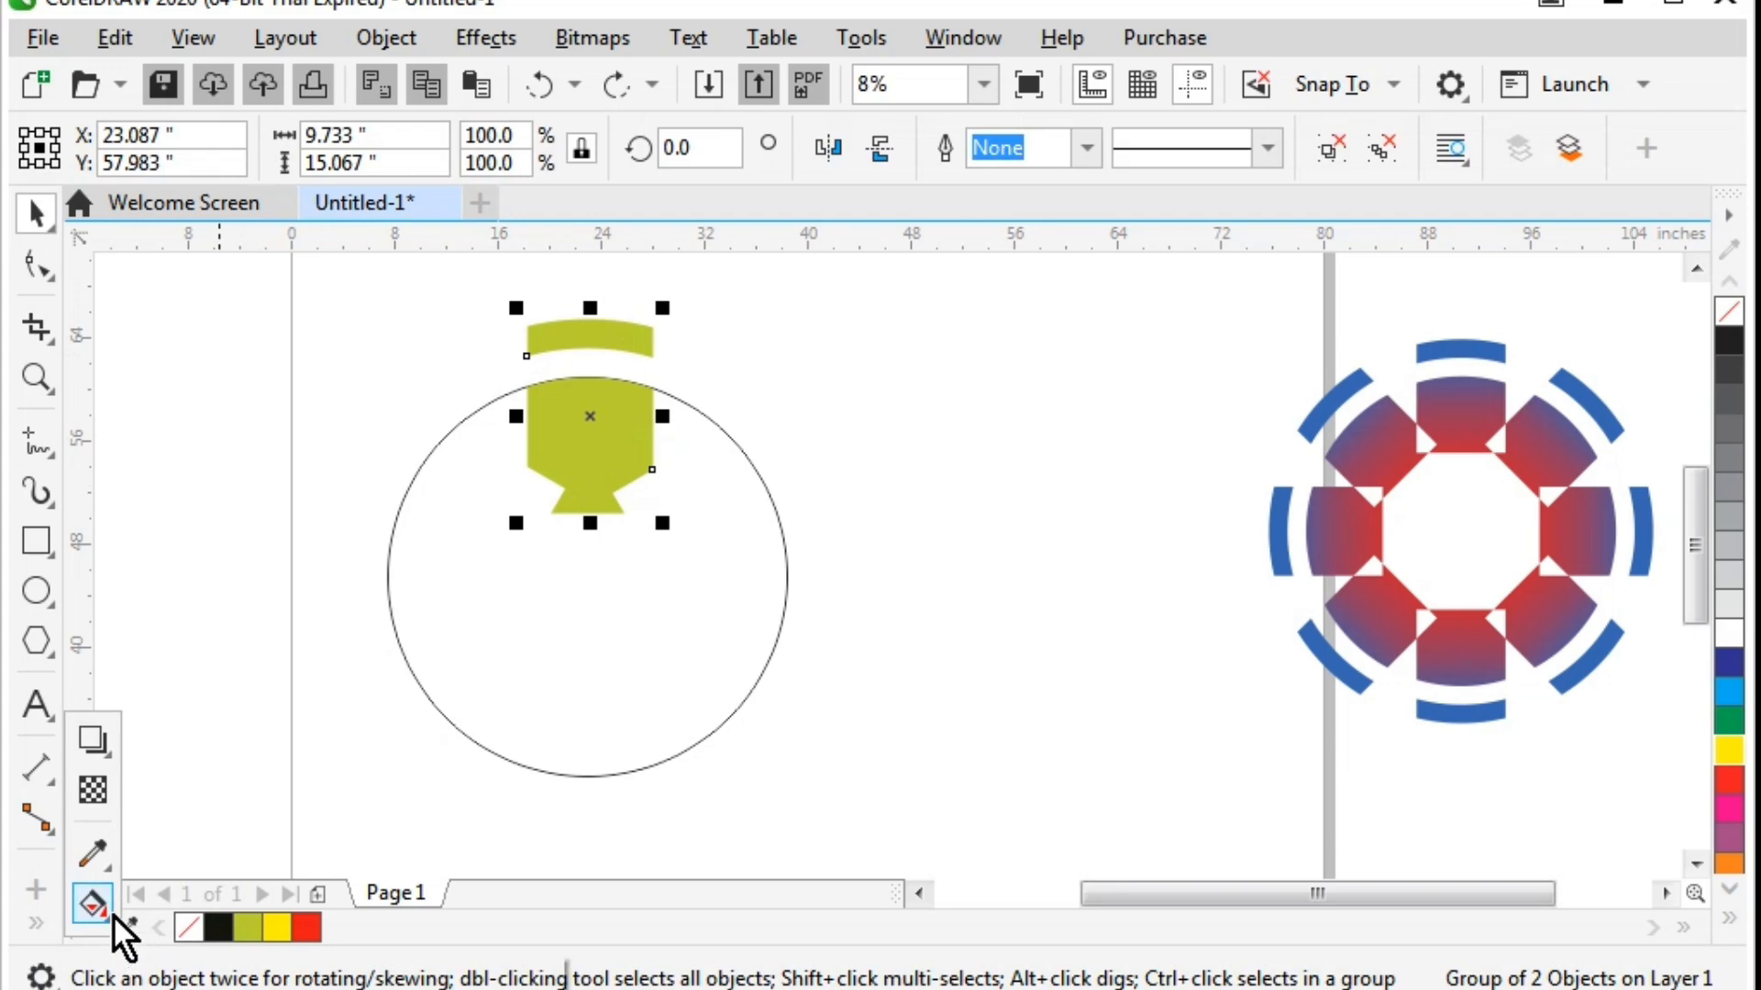
{"action": "left_click", "coordinate": [108, 912]}
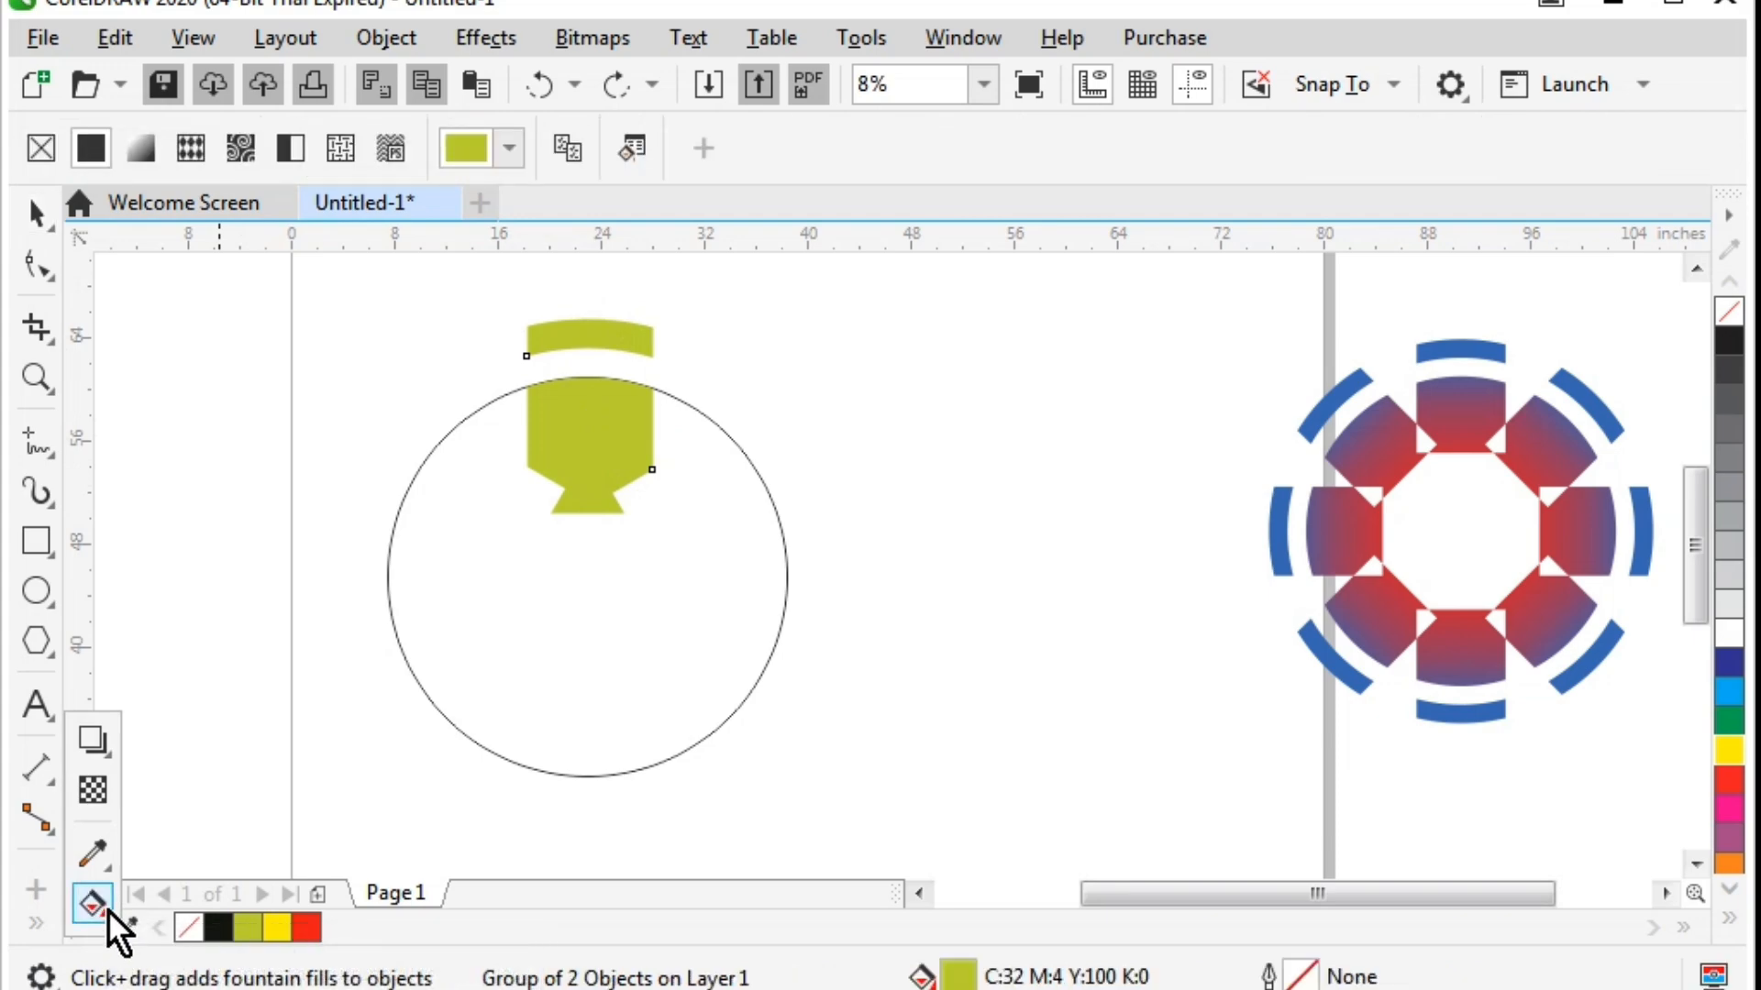
{"action": "left_click", "coordinate": [107, 912]}
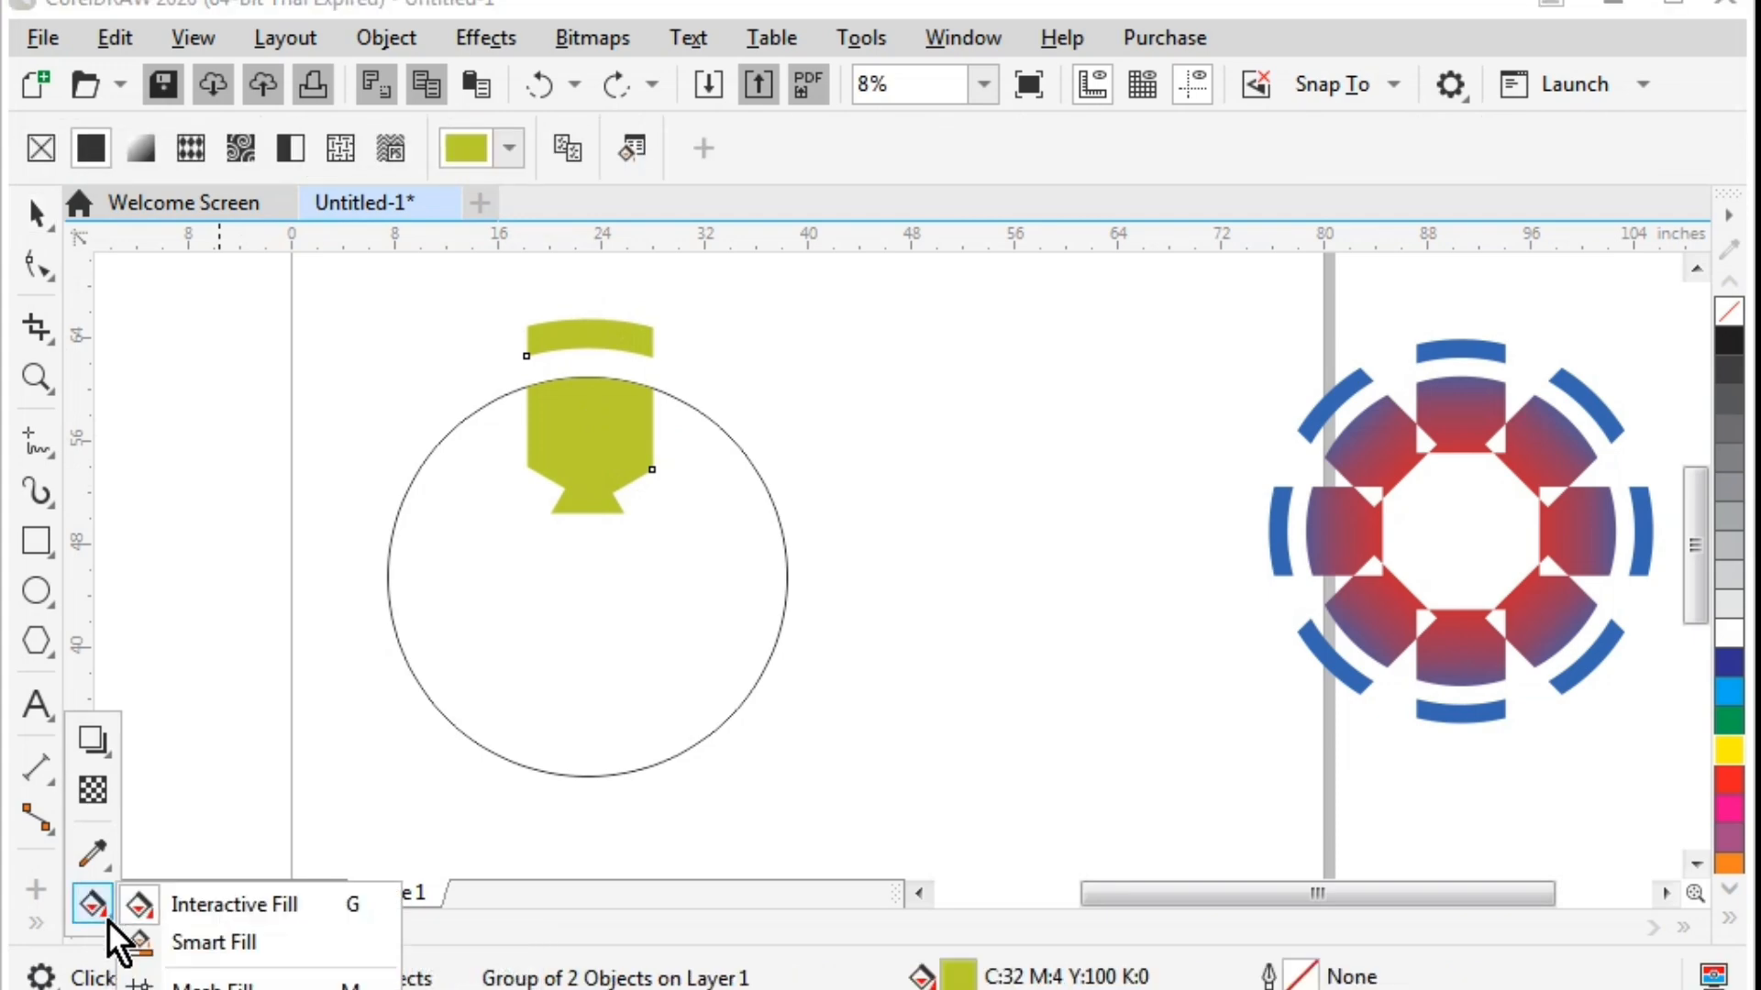
{"action": "left_click", "coordinate": [288, 905]}
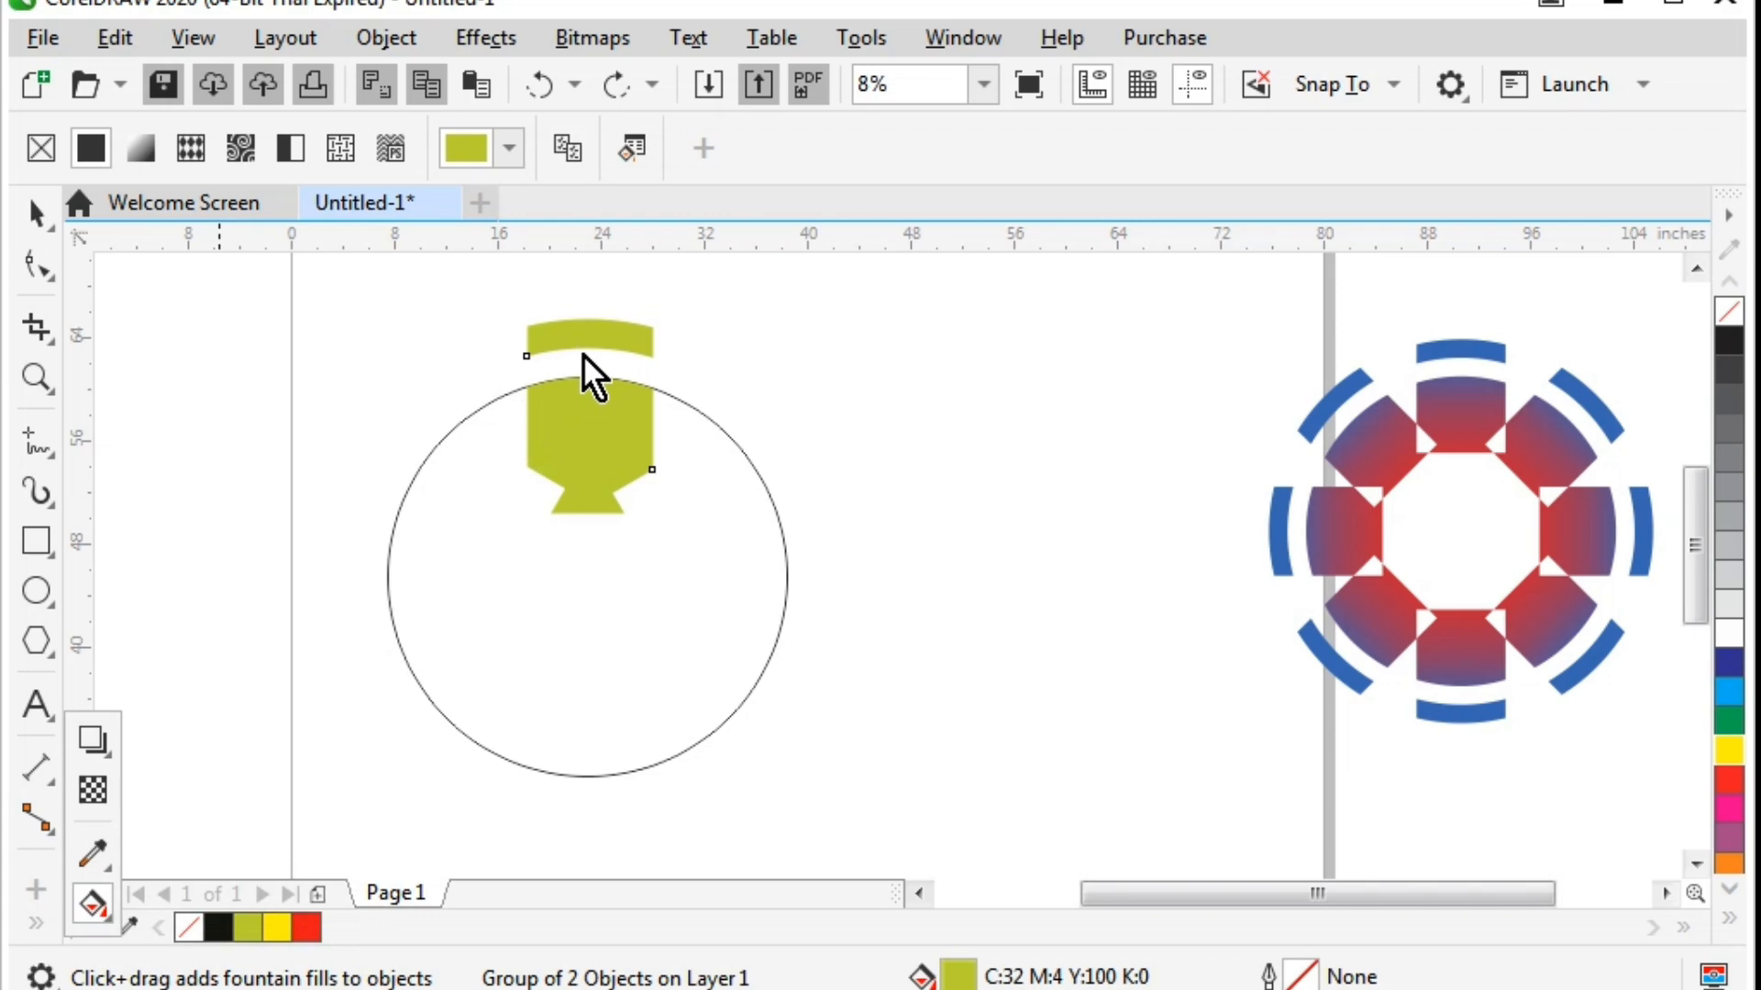
{"action": "left_click_drag", "start_coordinate": [588, 338], "coordinate": [596, 550]}
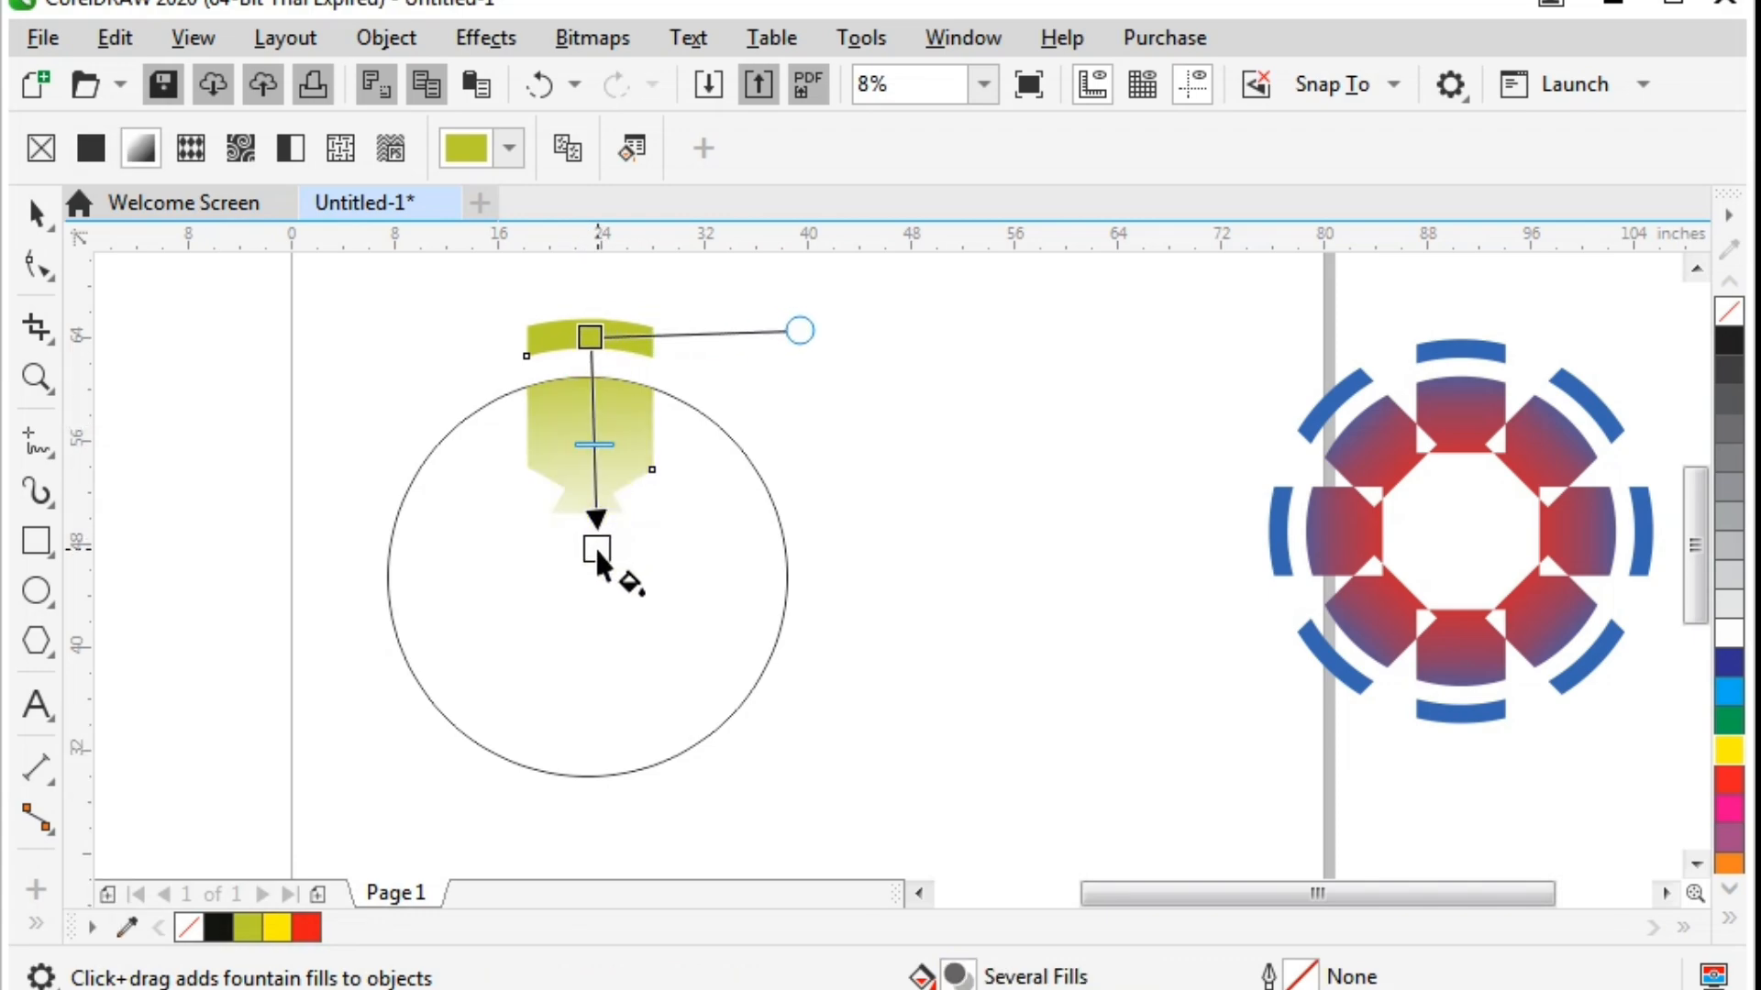
- Set the gradient's inner end colour to red #FF0000 and its outer start colour to blue C85 M79 Y0 K0
{"action": "left_click", "coordinate": [695, 521]}
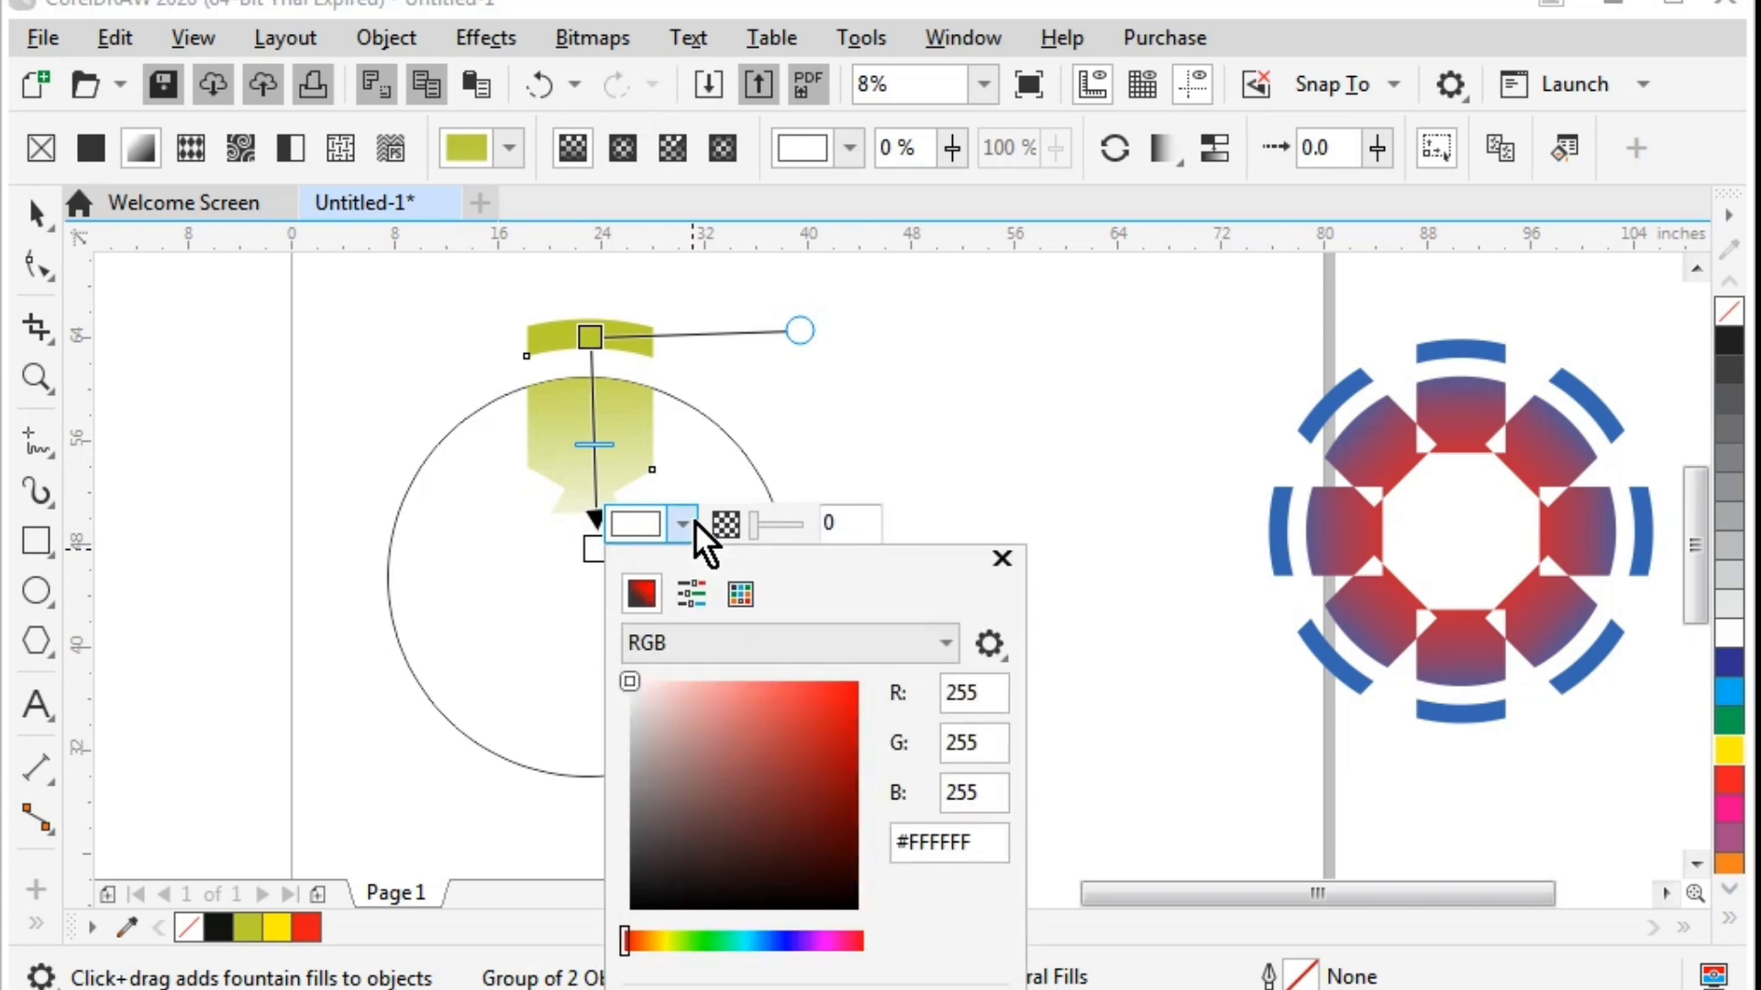
{"action": "left_click", "coordinate": [831, 727]}
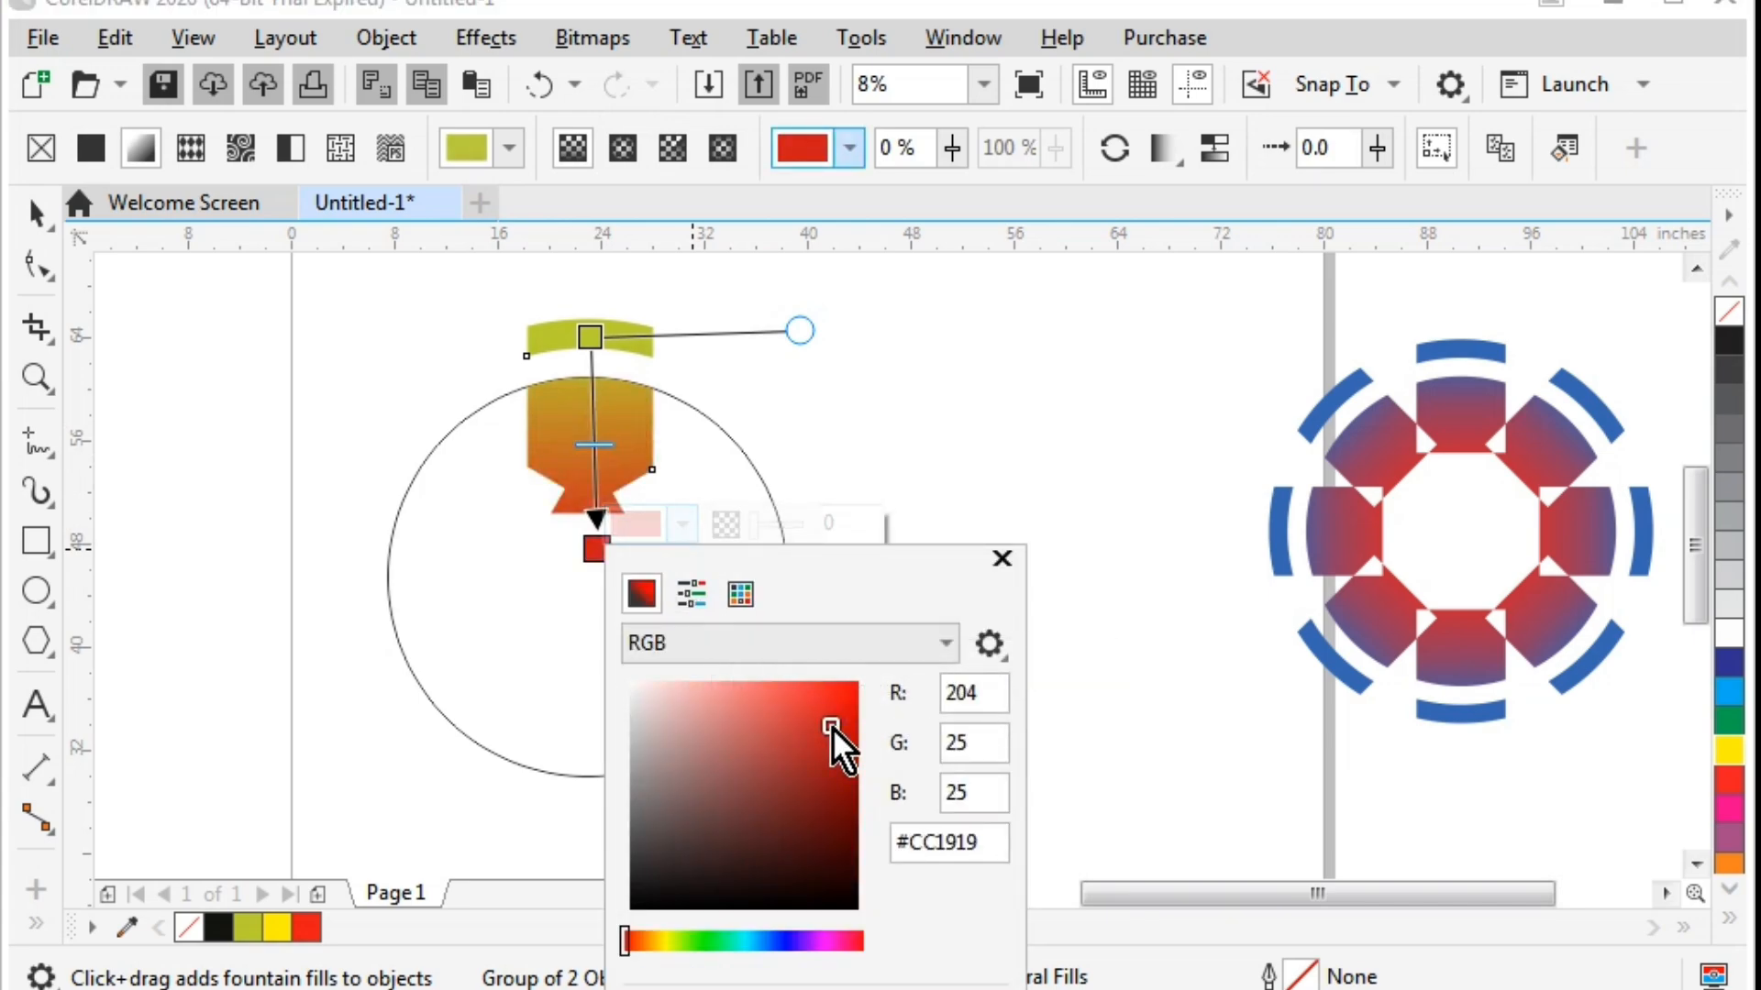
{"action": "mouse_move", "coordinate": [832, 729]}
{"action": "left_mouse_down"}
{"action": "mouse_move", "coordinate": [865, 696]}
{"action": "mouse_move", "coordinate": [987, 680]}
{"action": "mouse_move", "coordinate": [886, 683]}
{"action": "left_mouse_up"}
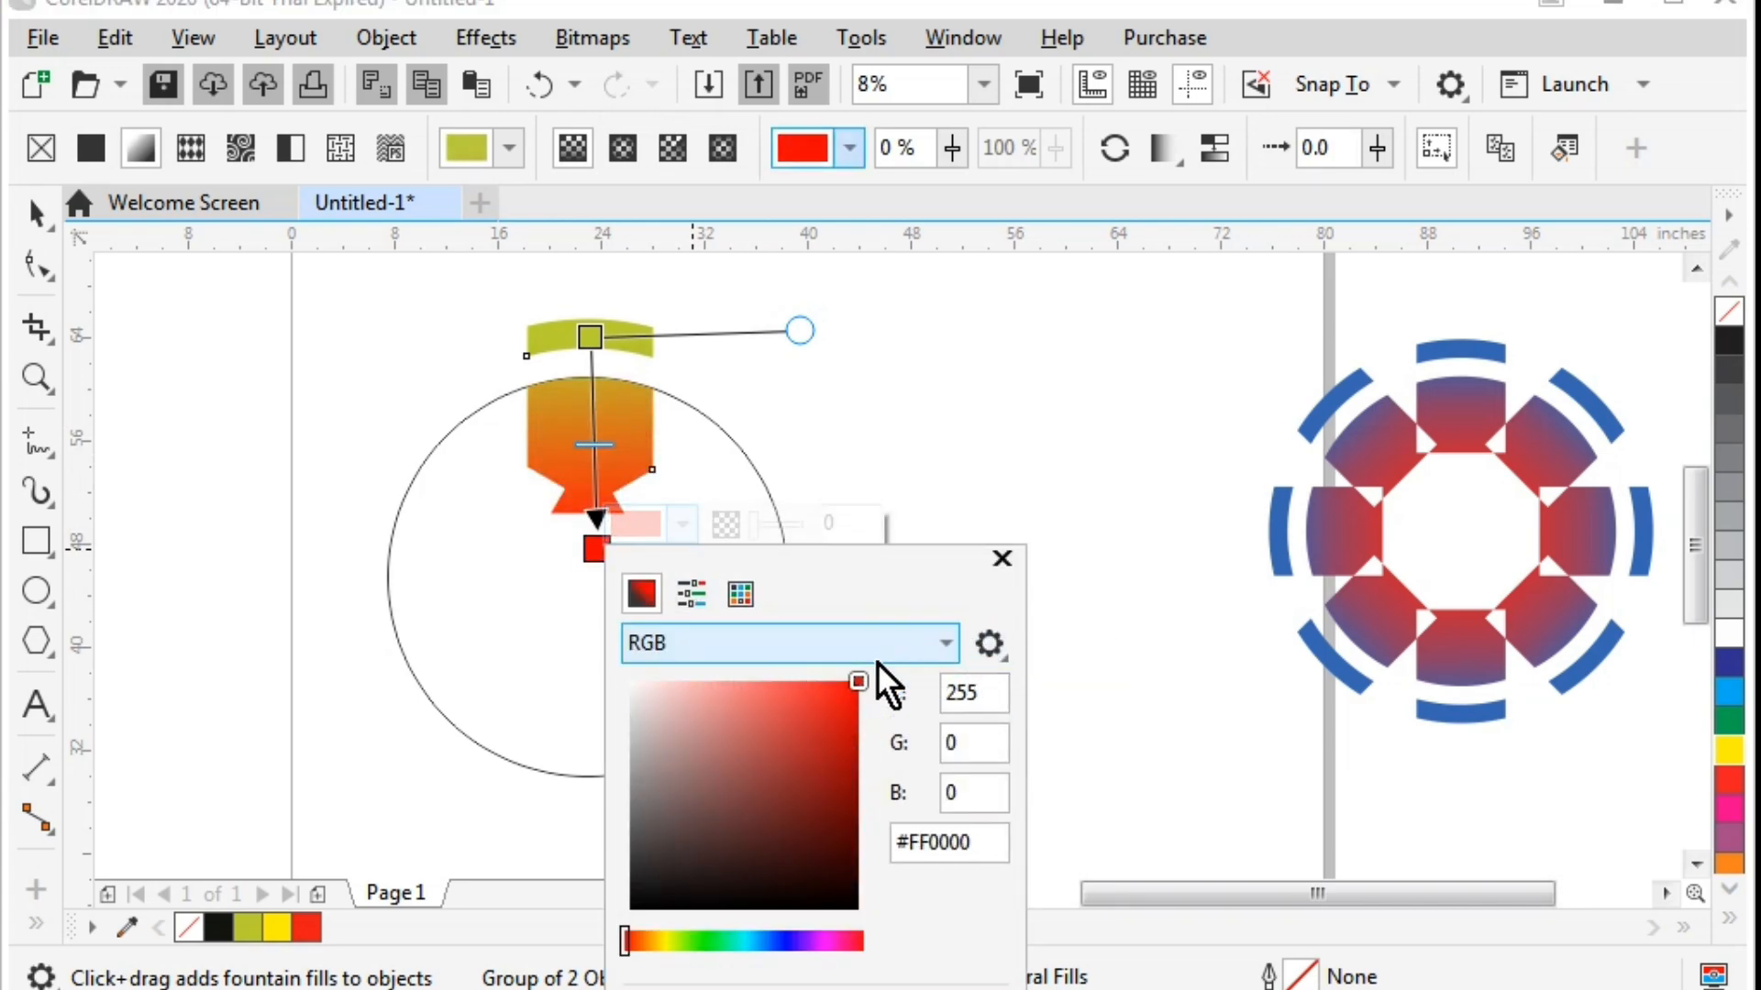
{"action": "left_click", "coordinate": [592, 340]}
{"action": "left_click", "coordinate": [591, 340]}
{"action": "left_click", "coordinate": [676, 313]}
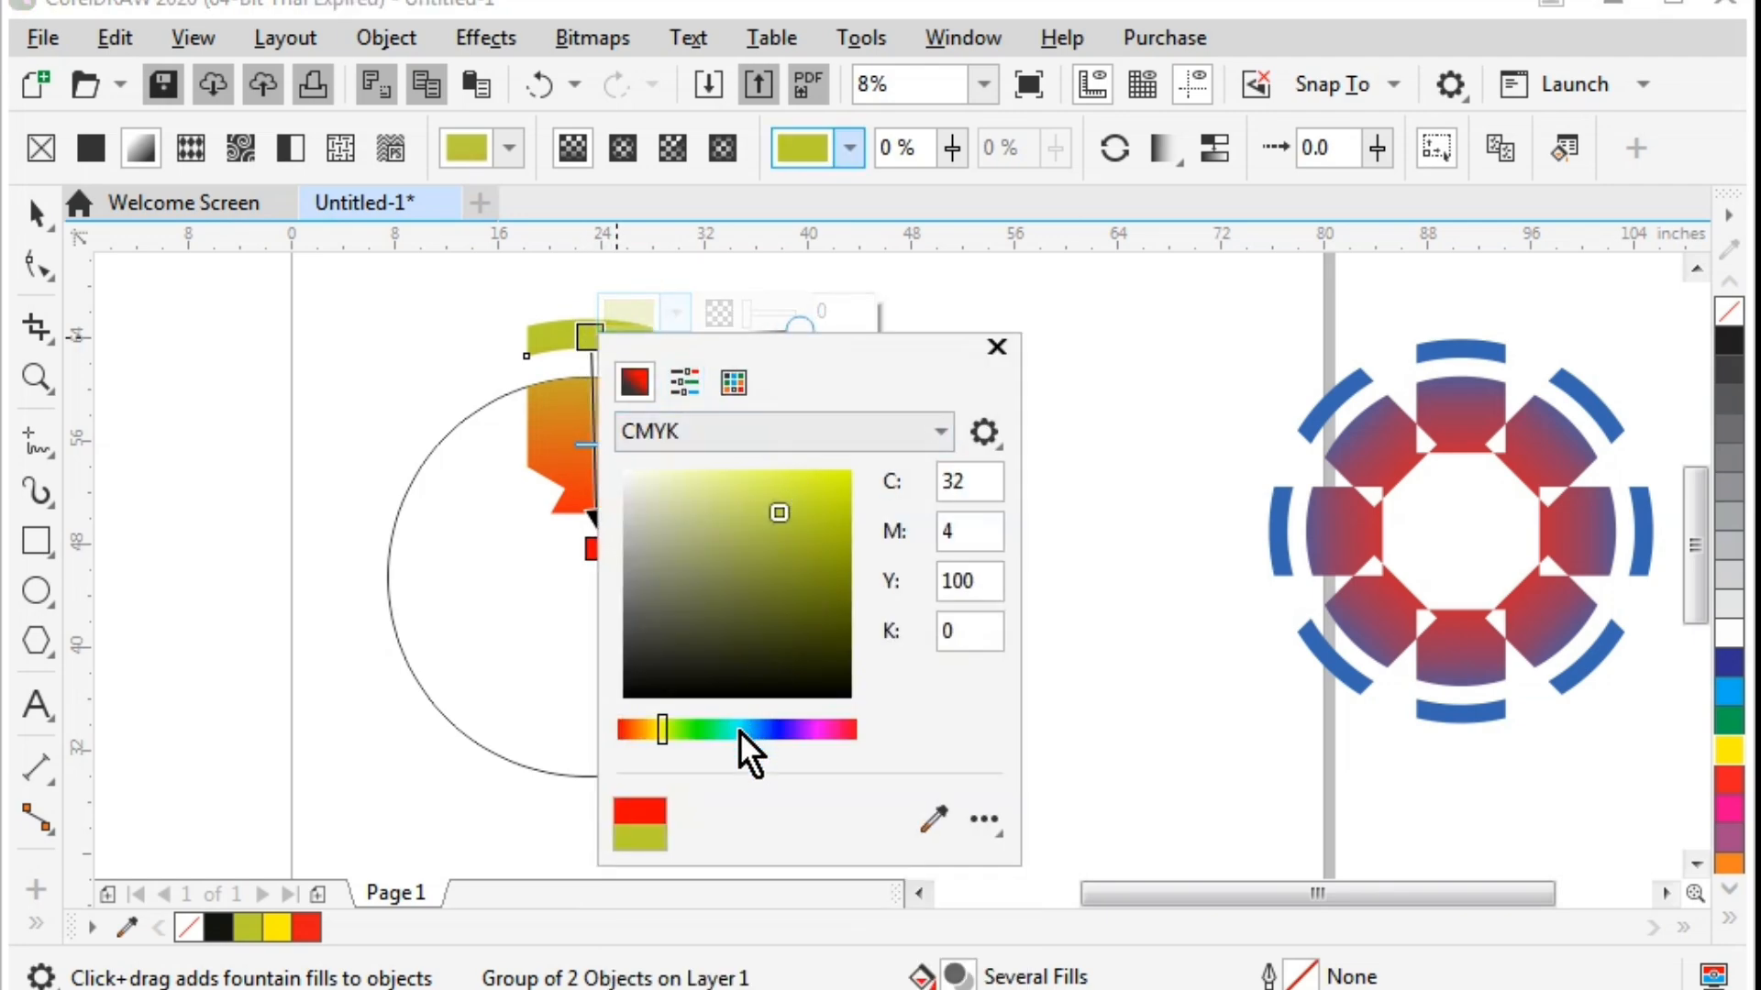
{"action": "left_click_drag", "start_coordinate": [740, 730], "coordinate": [775, 732]}
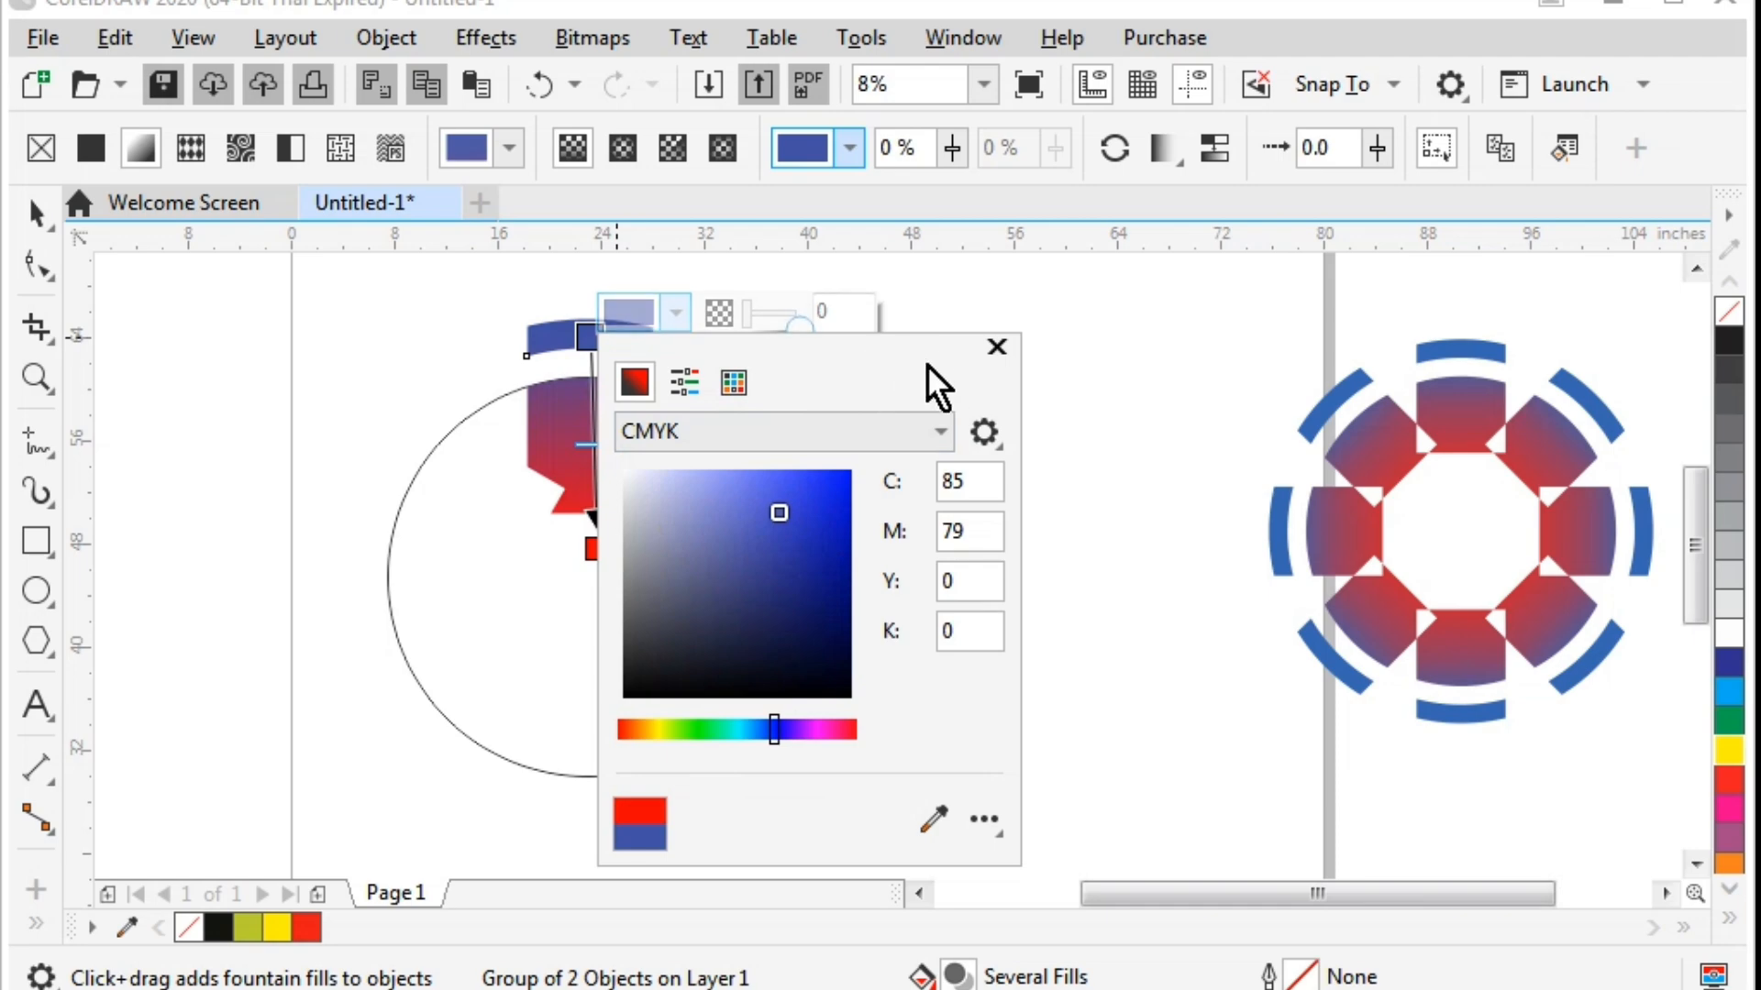
{"action": "left_click", "coordinate": [997, 346]}
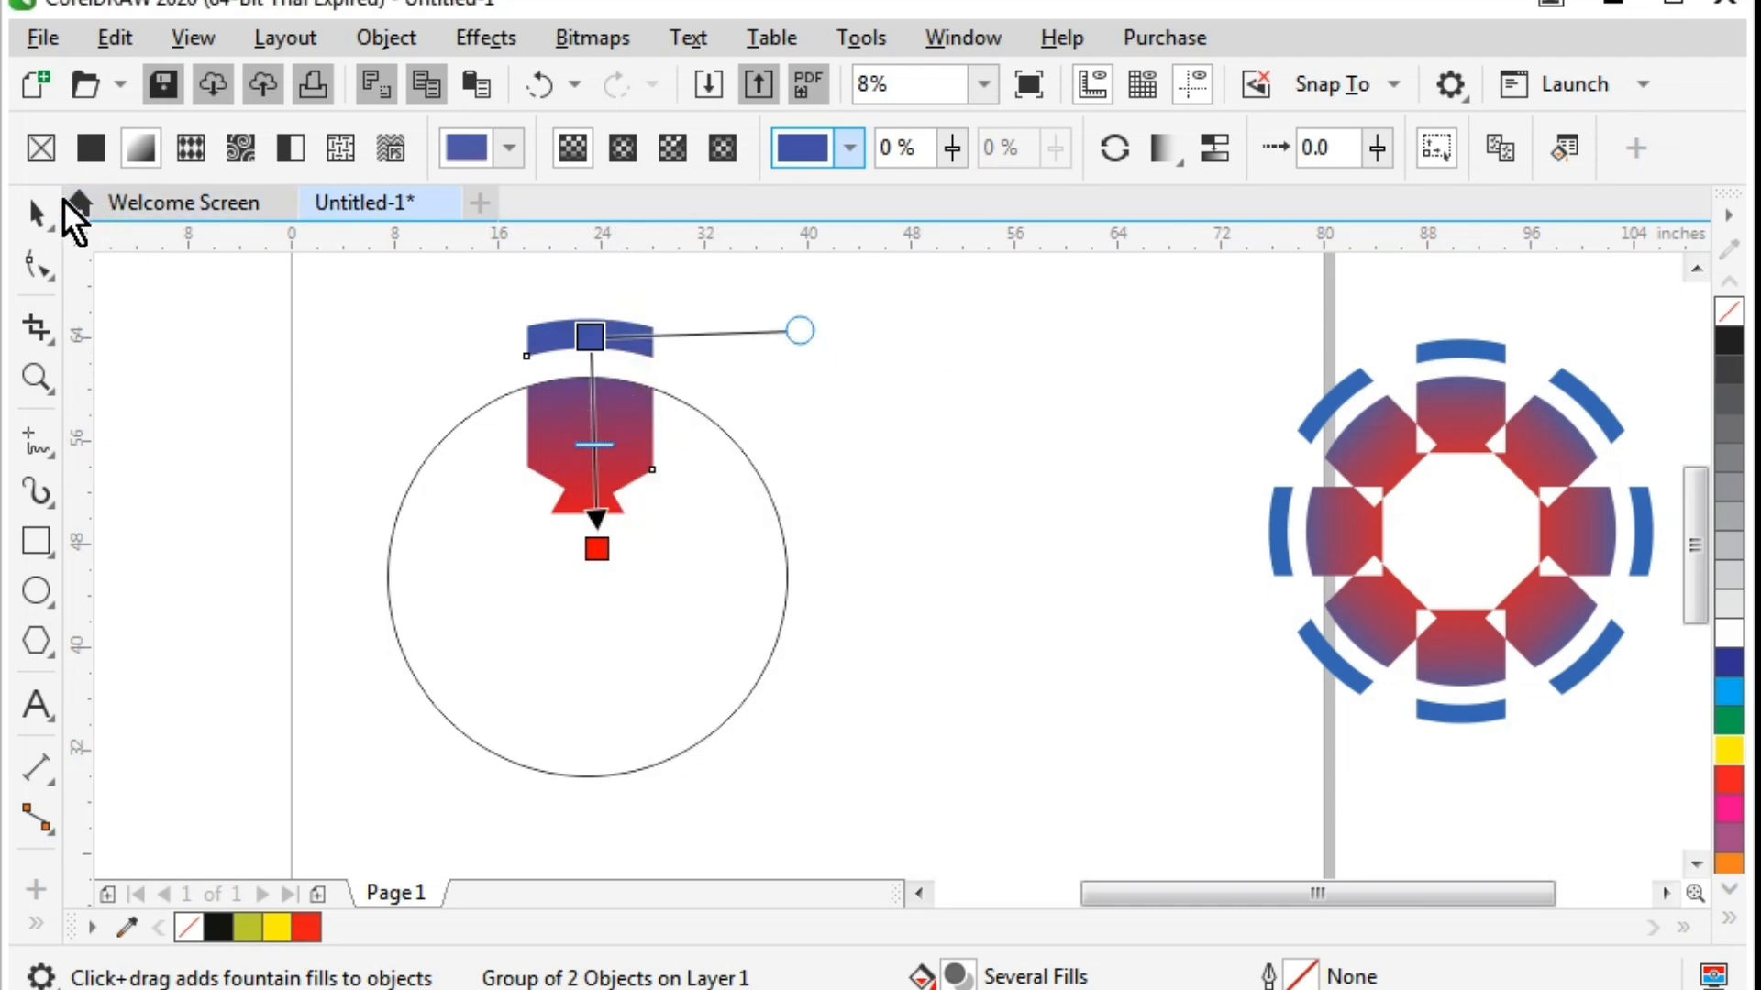
- Move the segment group's rotation centre to the circle's centre and create a copy rotated to 300 degrees
{"action": "left_click", "coordinate": [37, 212]}
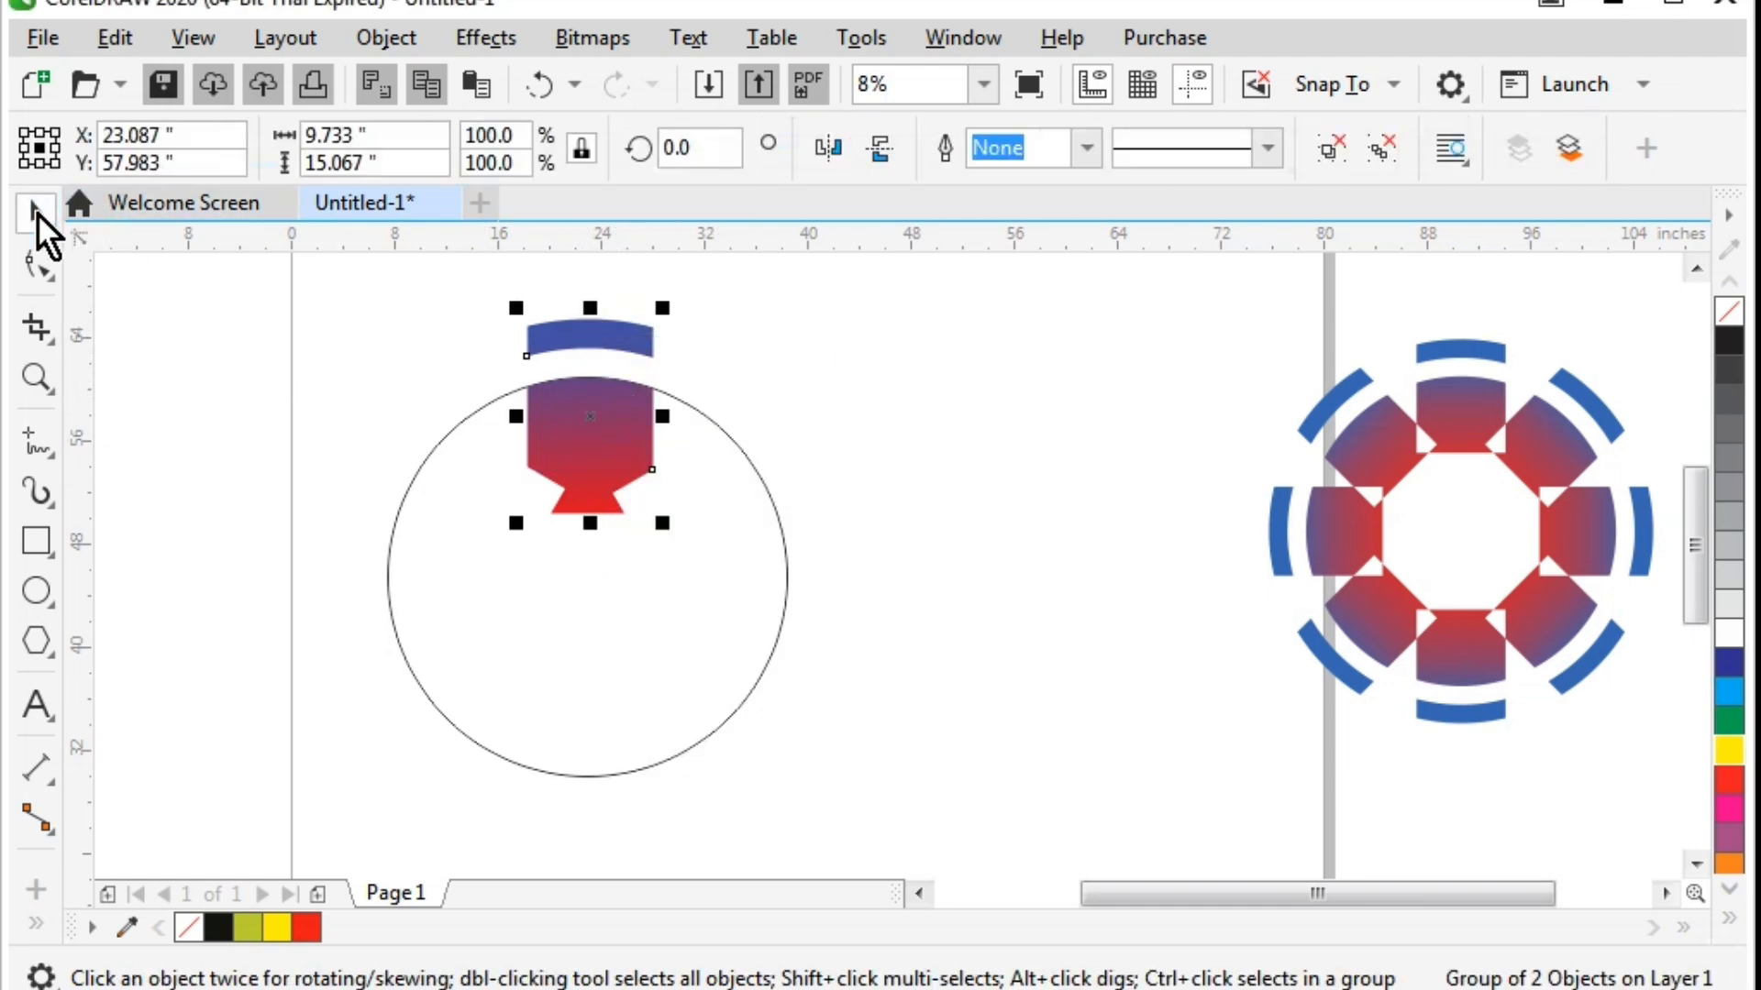
{"action": "left_click", "coordinate": [591, 417]}
{"action": "left_click_drag", "start_coordinate": [589, 420], "coordinate": [586, 576]}
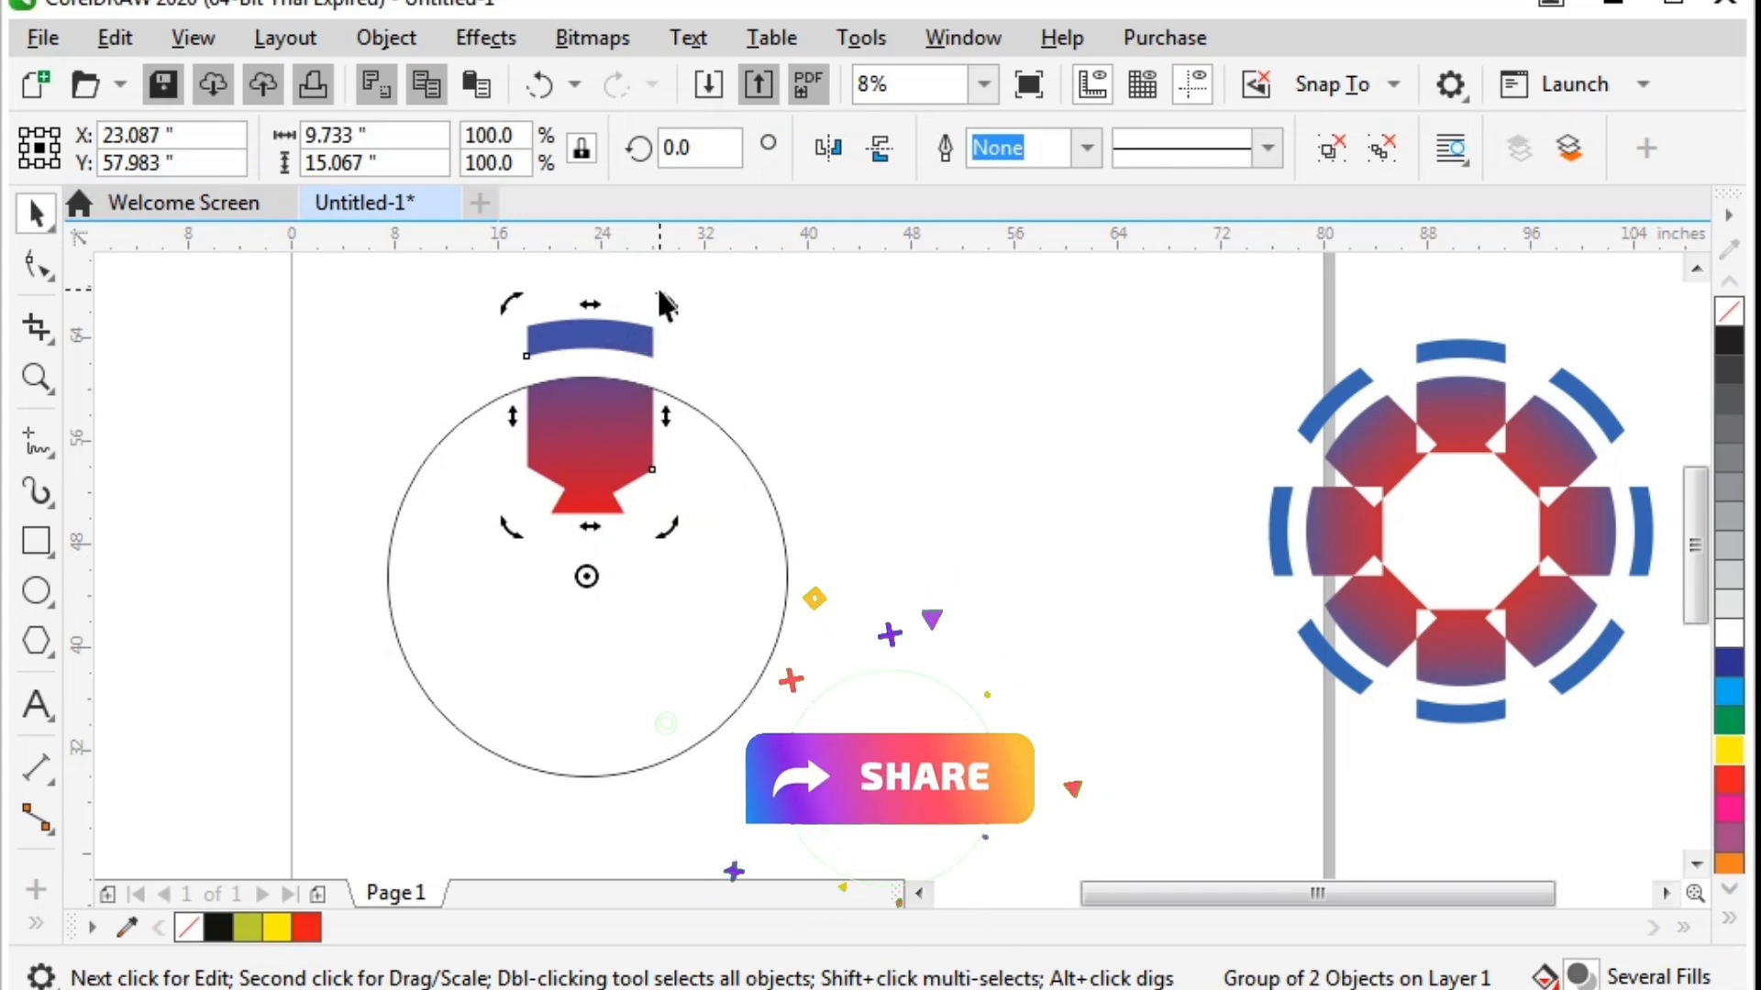
{"action": "left_click_drag", "start_coordinate": [665, 311], "coordinate": [866, 495]}
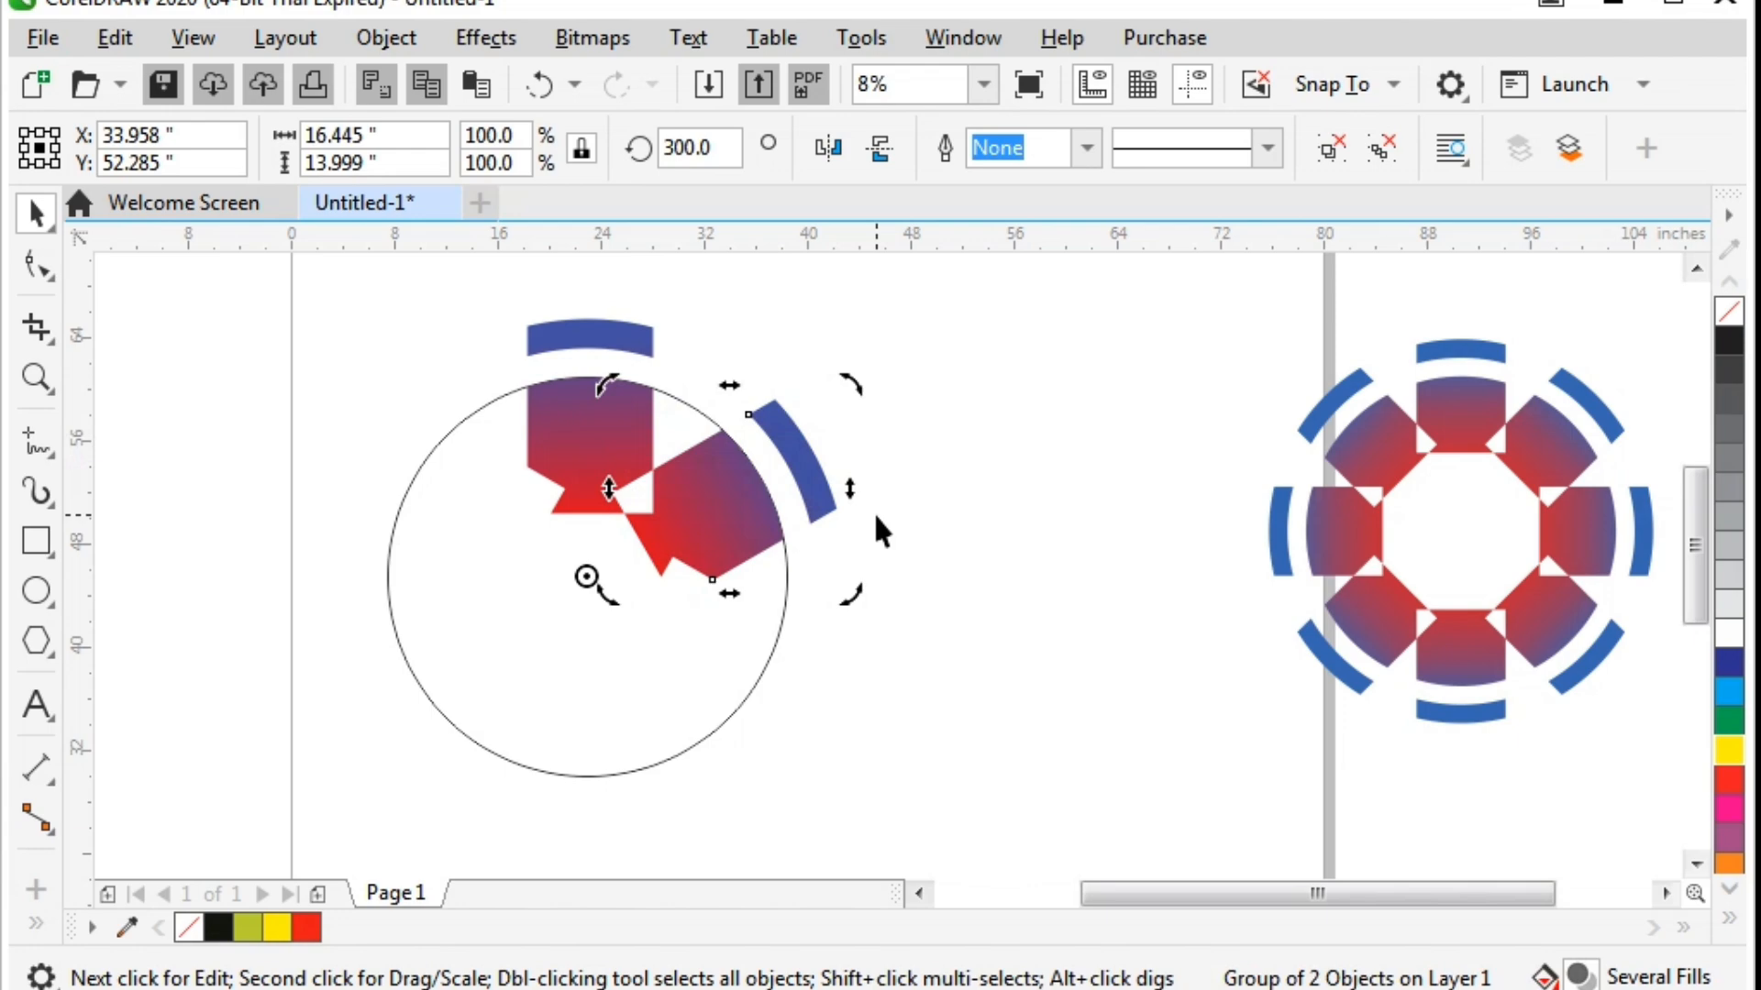
- Repeat the rotated copy four more times to complete a ring of six segments around the circle
{"action": "key", "text": "ctrl+r"}
{"action": "key", "text": "ctrl+r"}
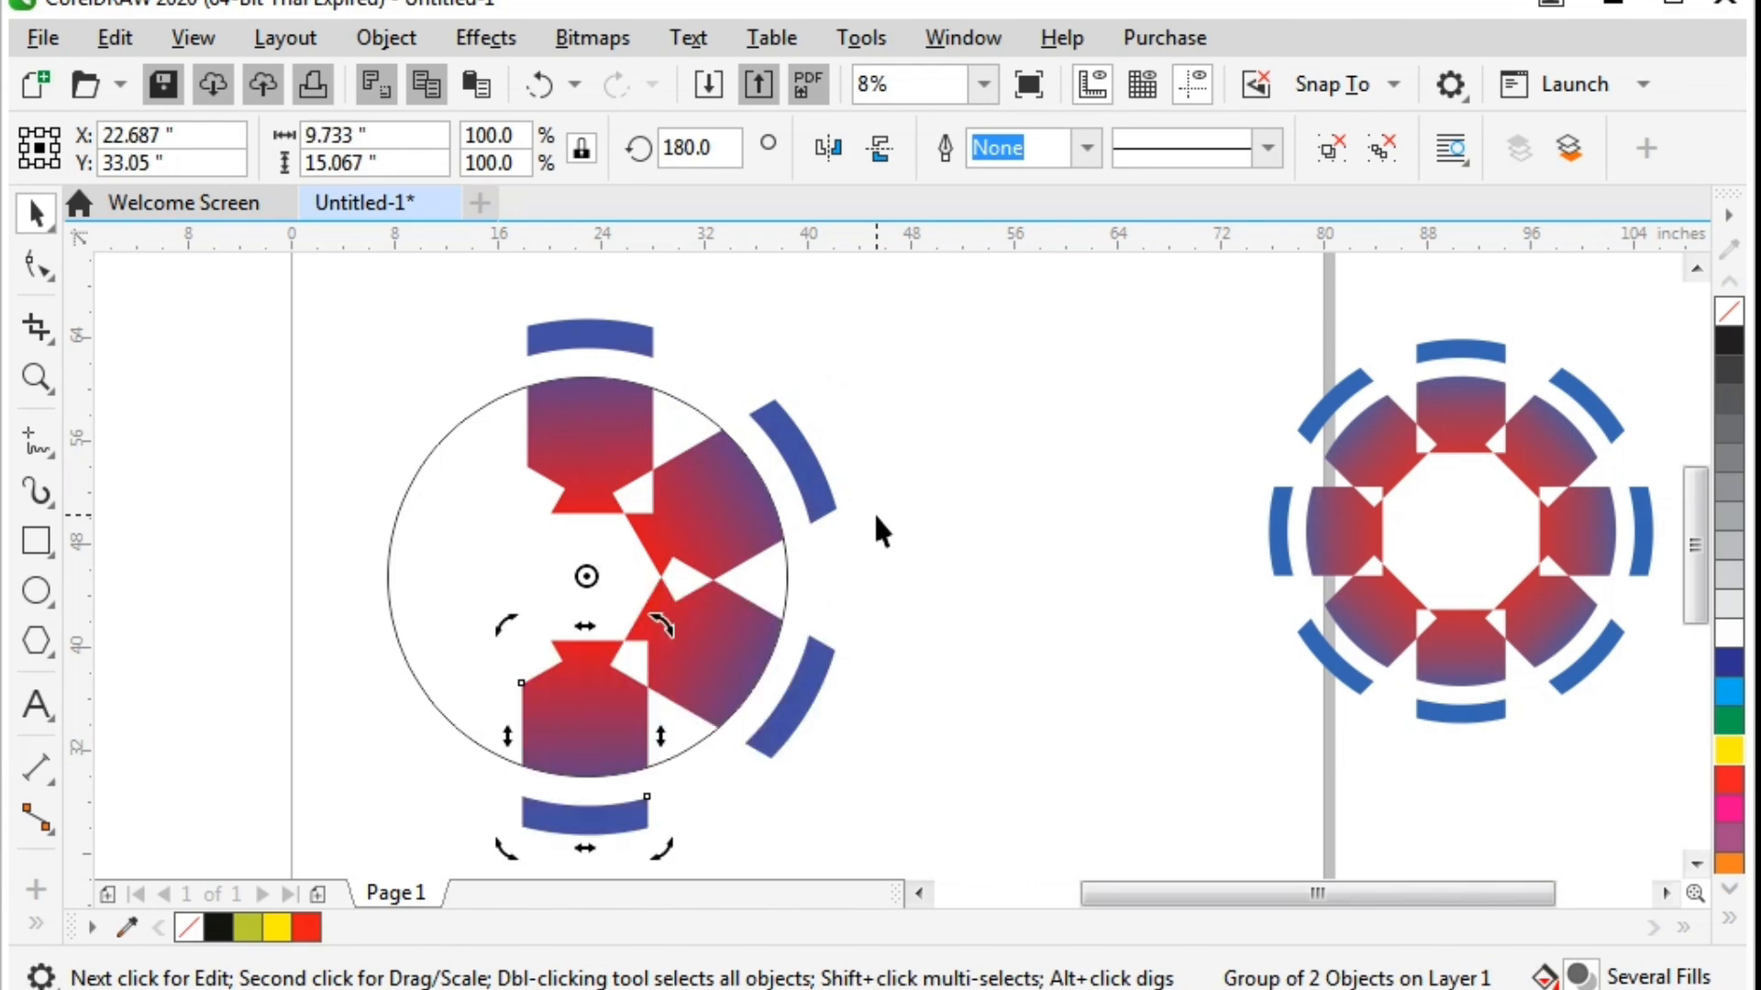
{"action": "key", "text": "ctrl+r"}
{"action": "key", "text": "ctrl+r"}
{"action": "left_click", "coordinate": [905, 472]}
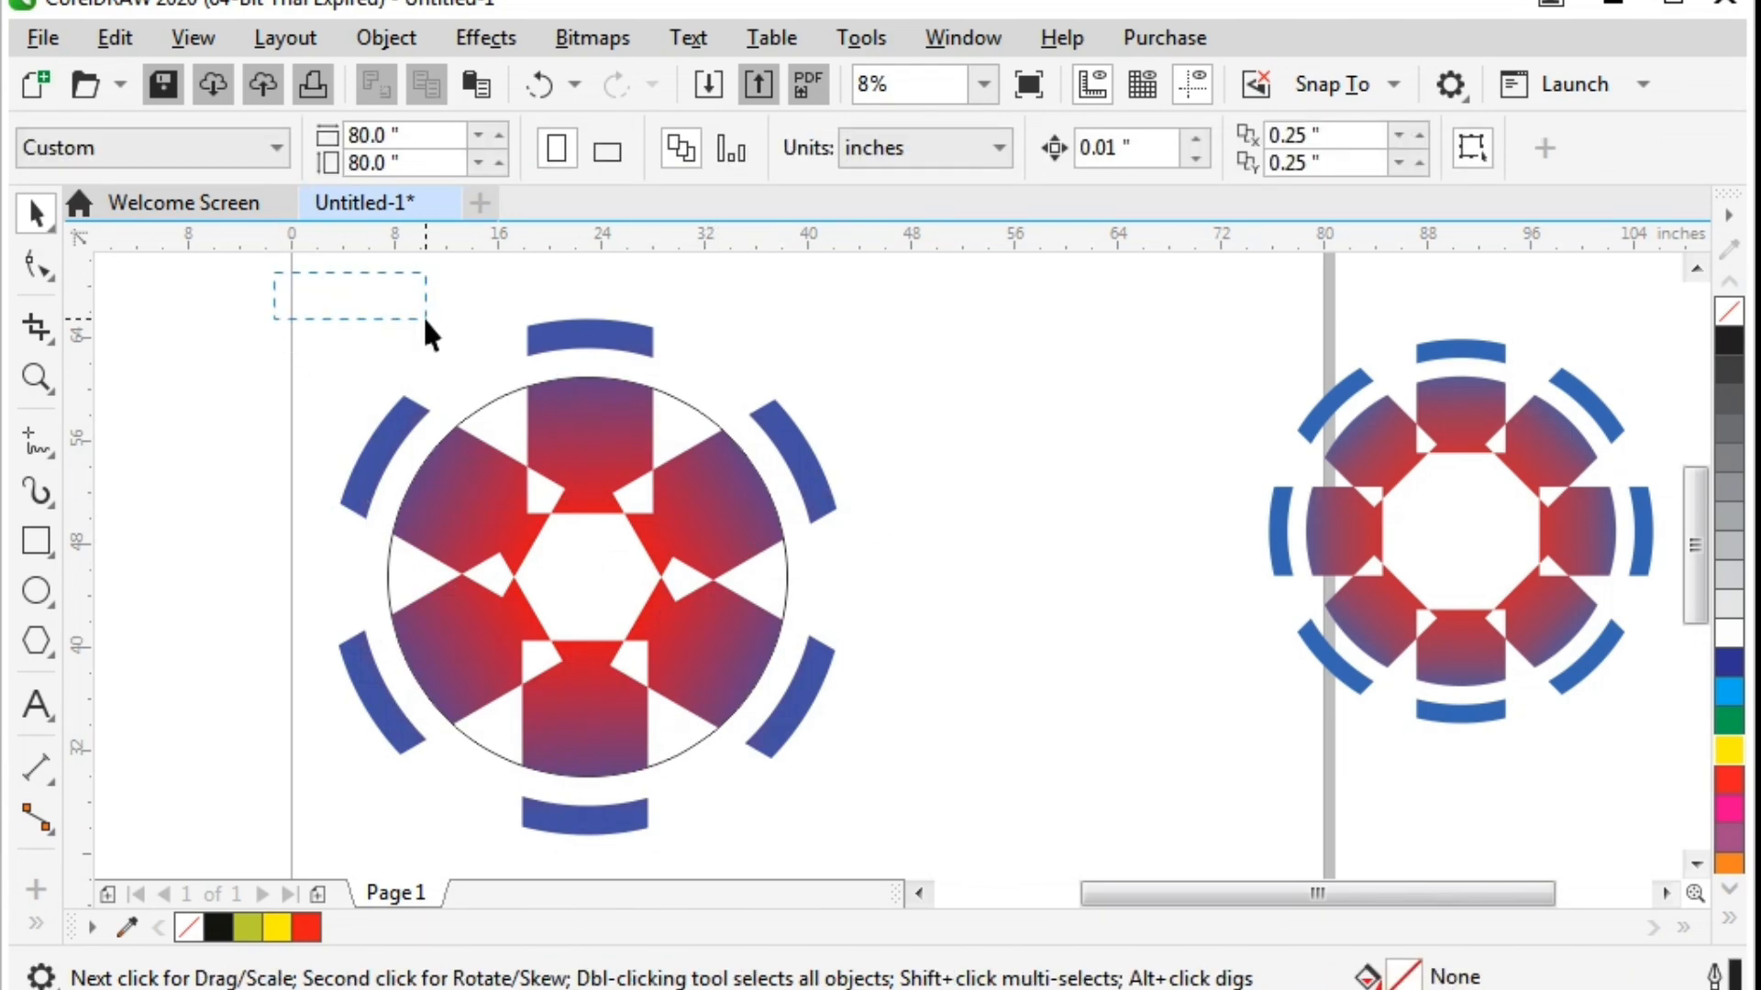
- Group the circle with all six segments and set the group's outline to None
{"action": "left_click_drag", "start_coordinate": [425, 321], "coordinate": [876, 798]}
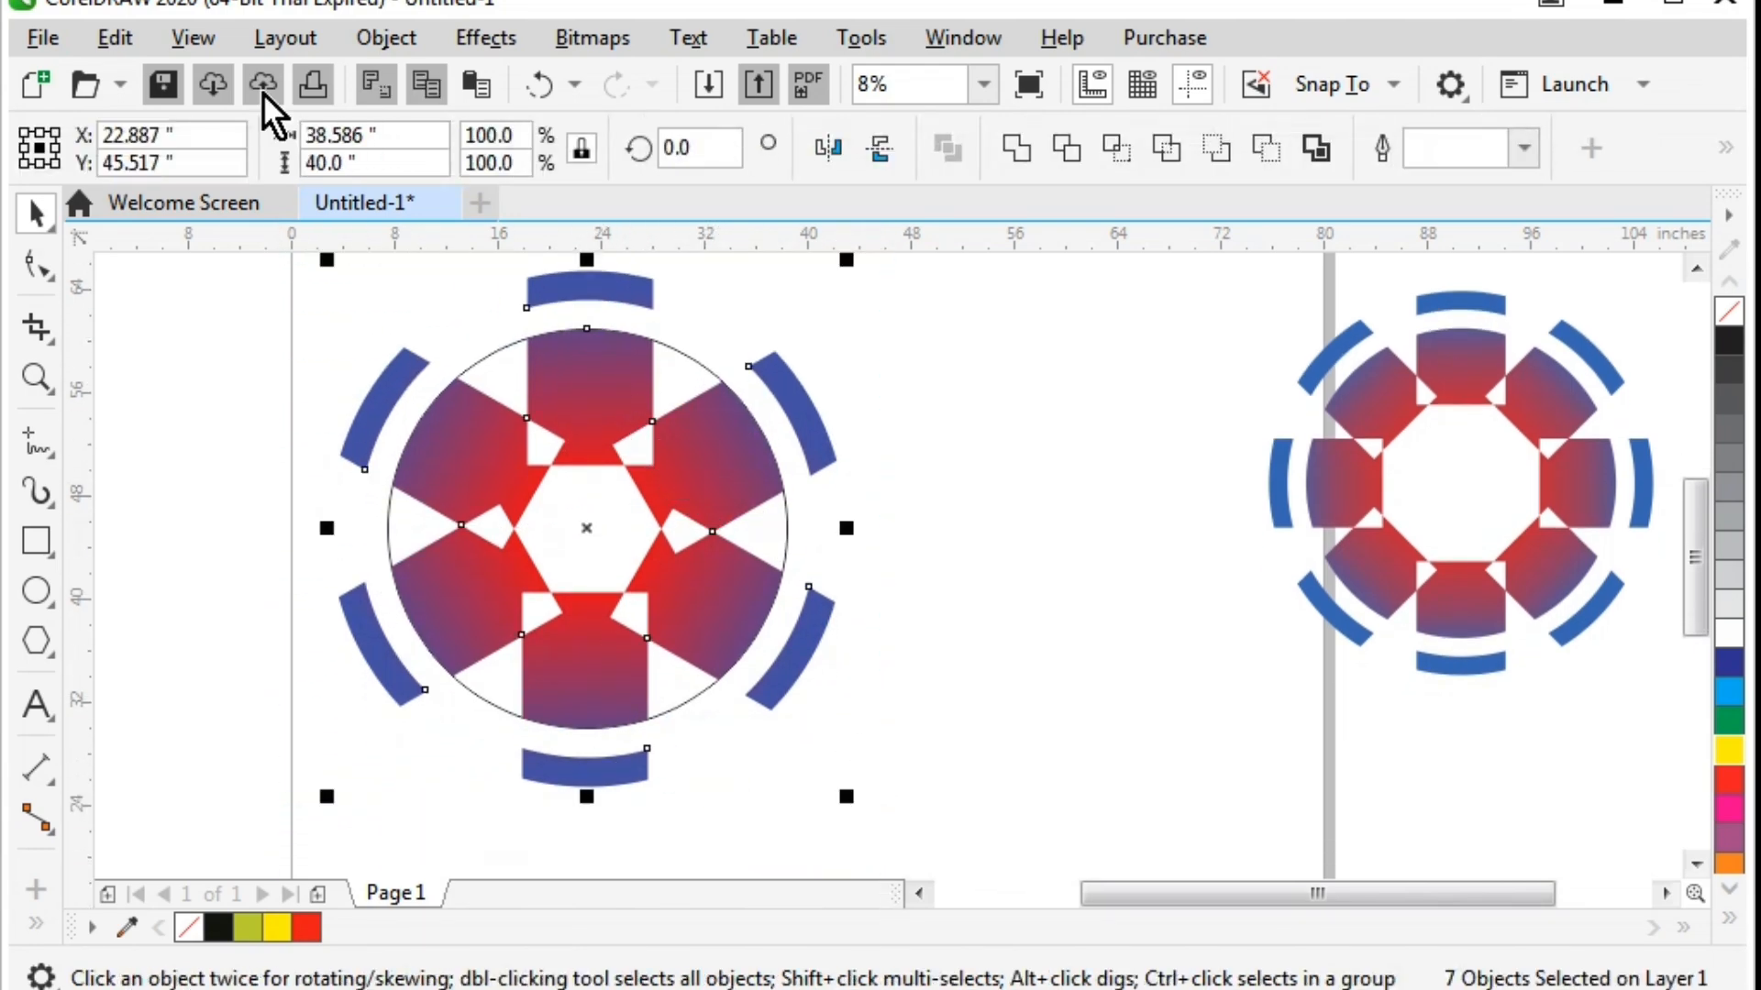
{"action": "left_click", "coordinate": [410, 44]}
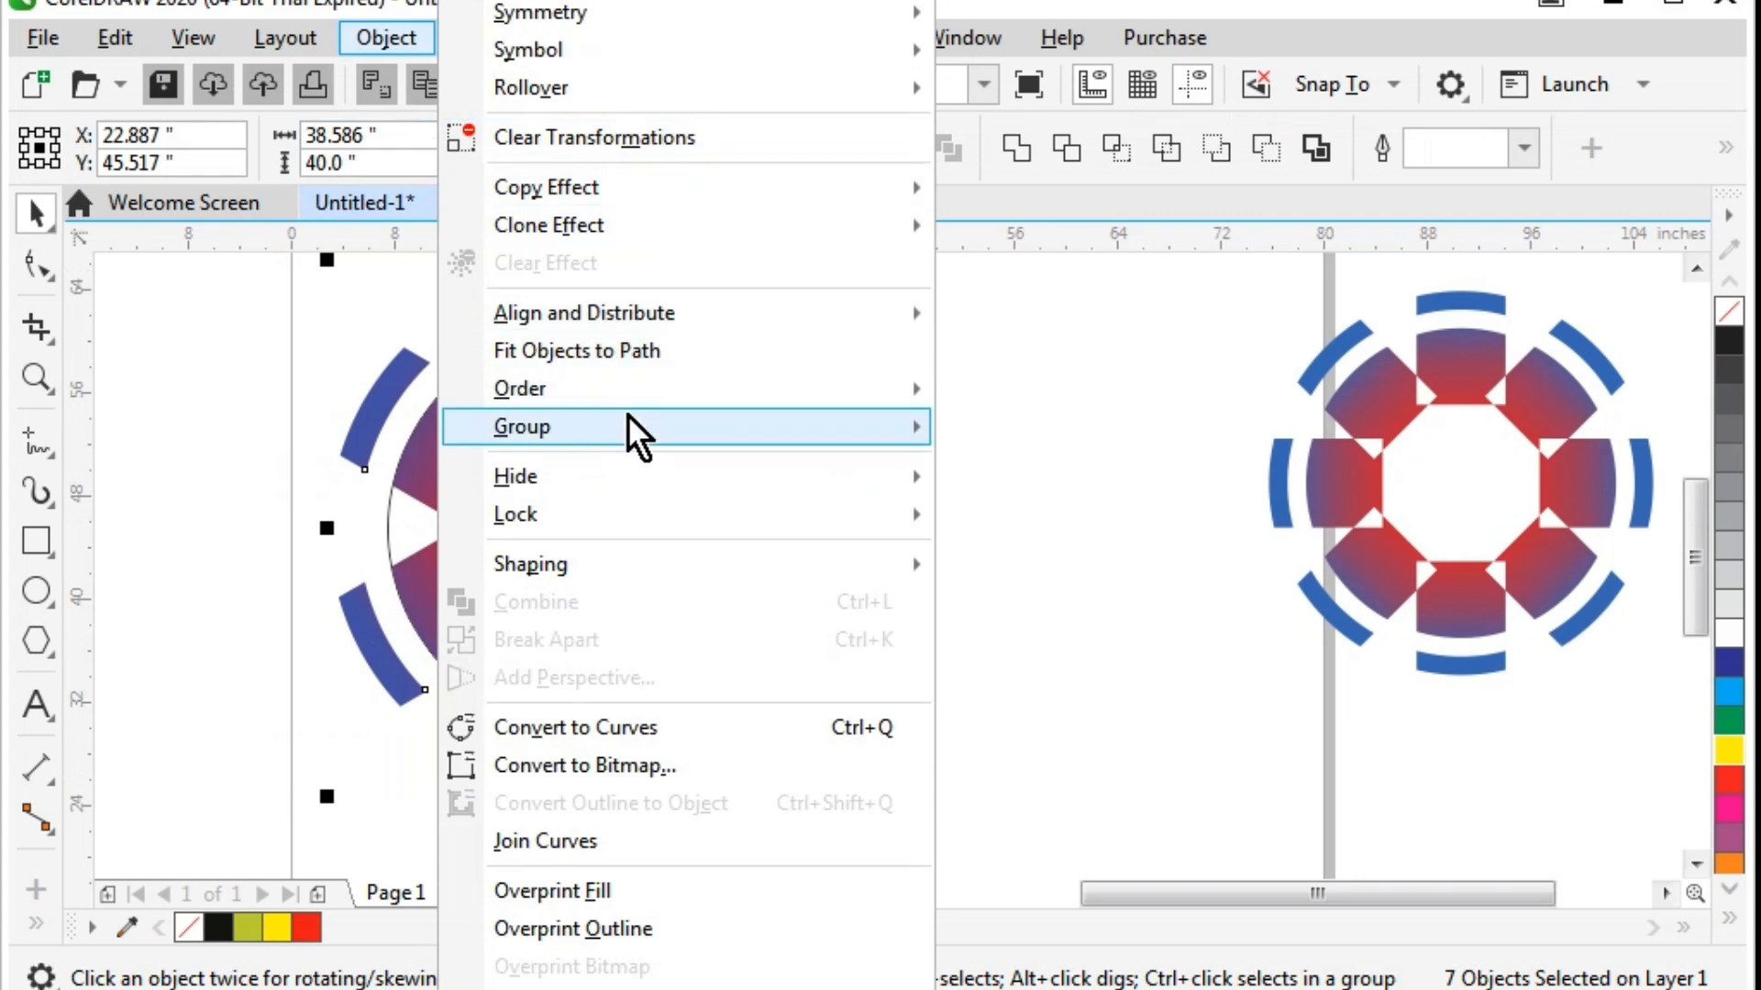
{"action": "mouse_move", "coordinate": [613, 426]}
{"action": "left_click", "coordinate": [1059, 437]}
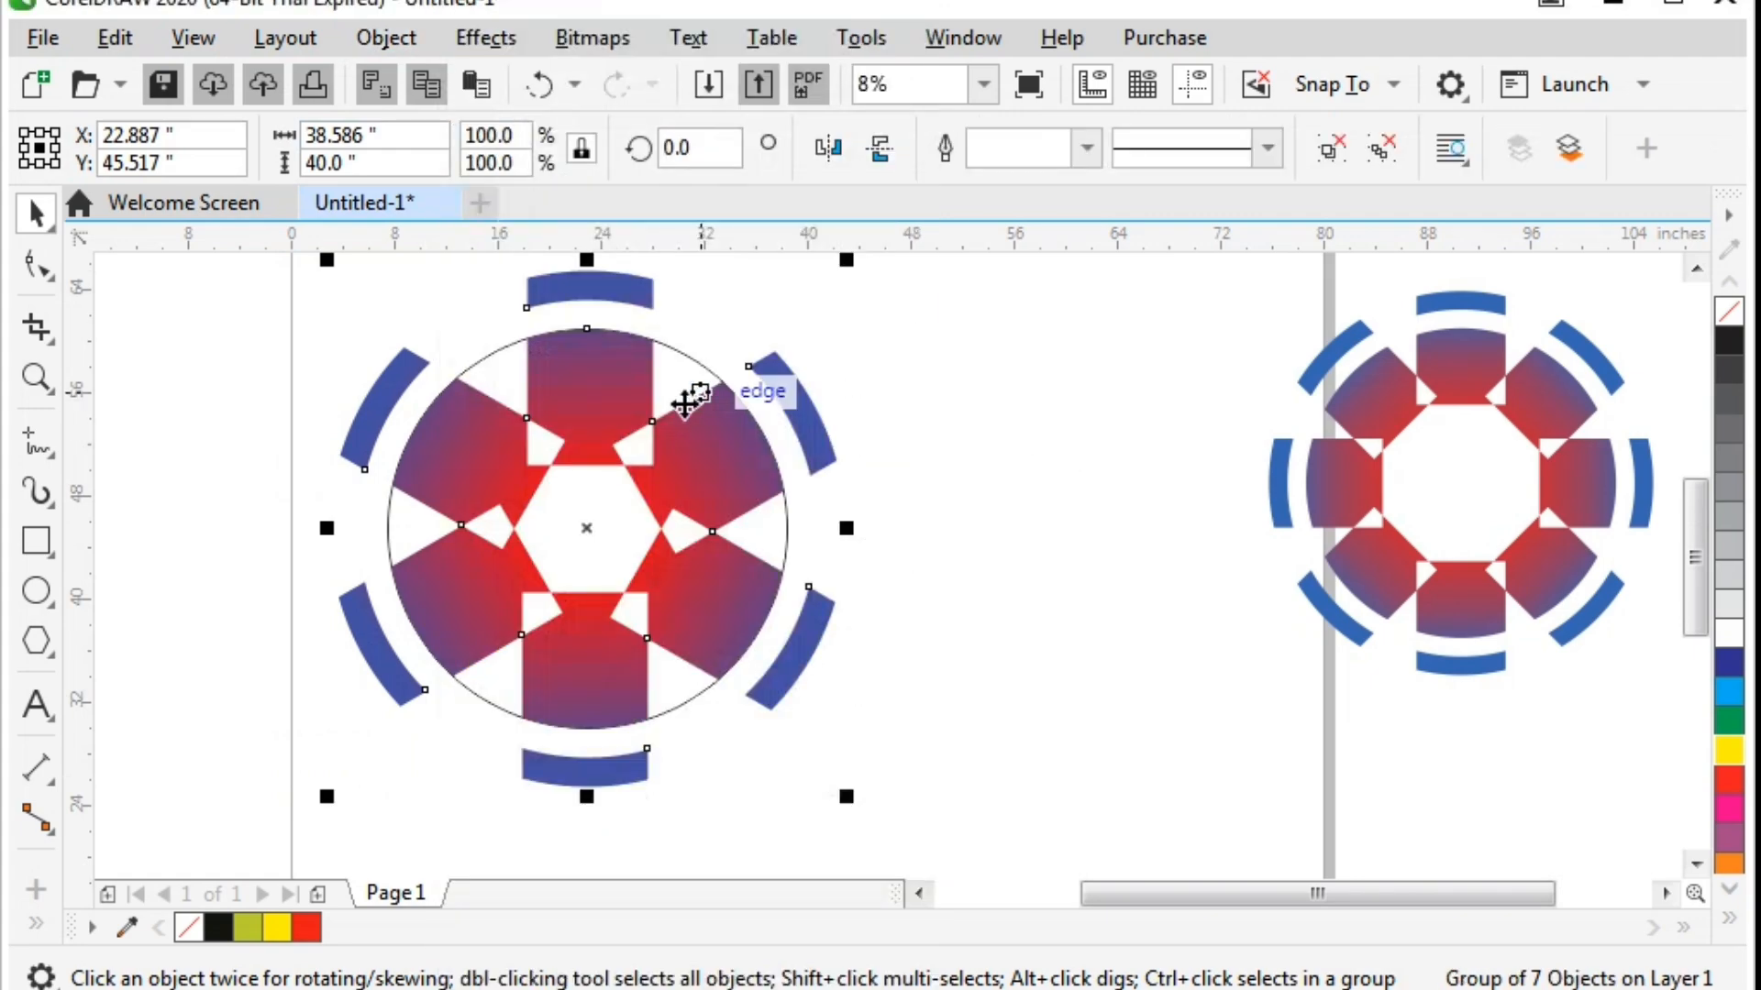
{"action": "left_click", "coordinate": [1089, 157]}
{"action": "left_click", "coordinate": [1047, 183]}
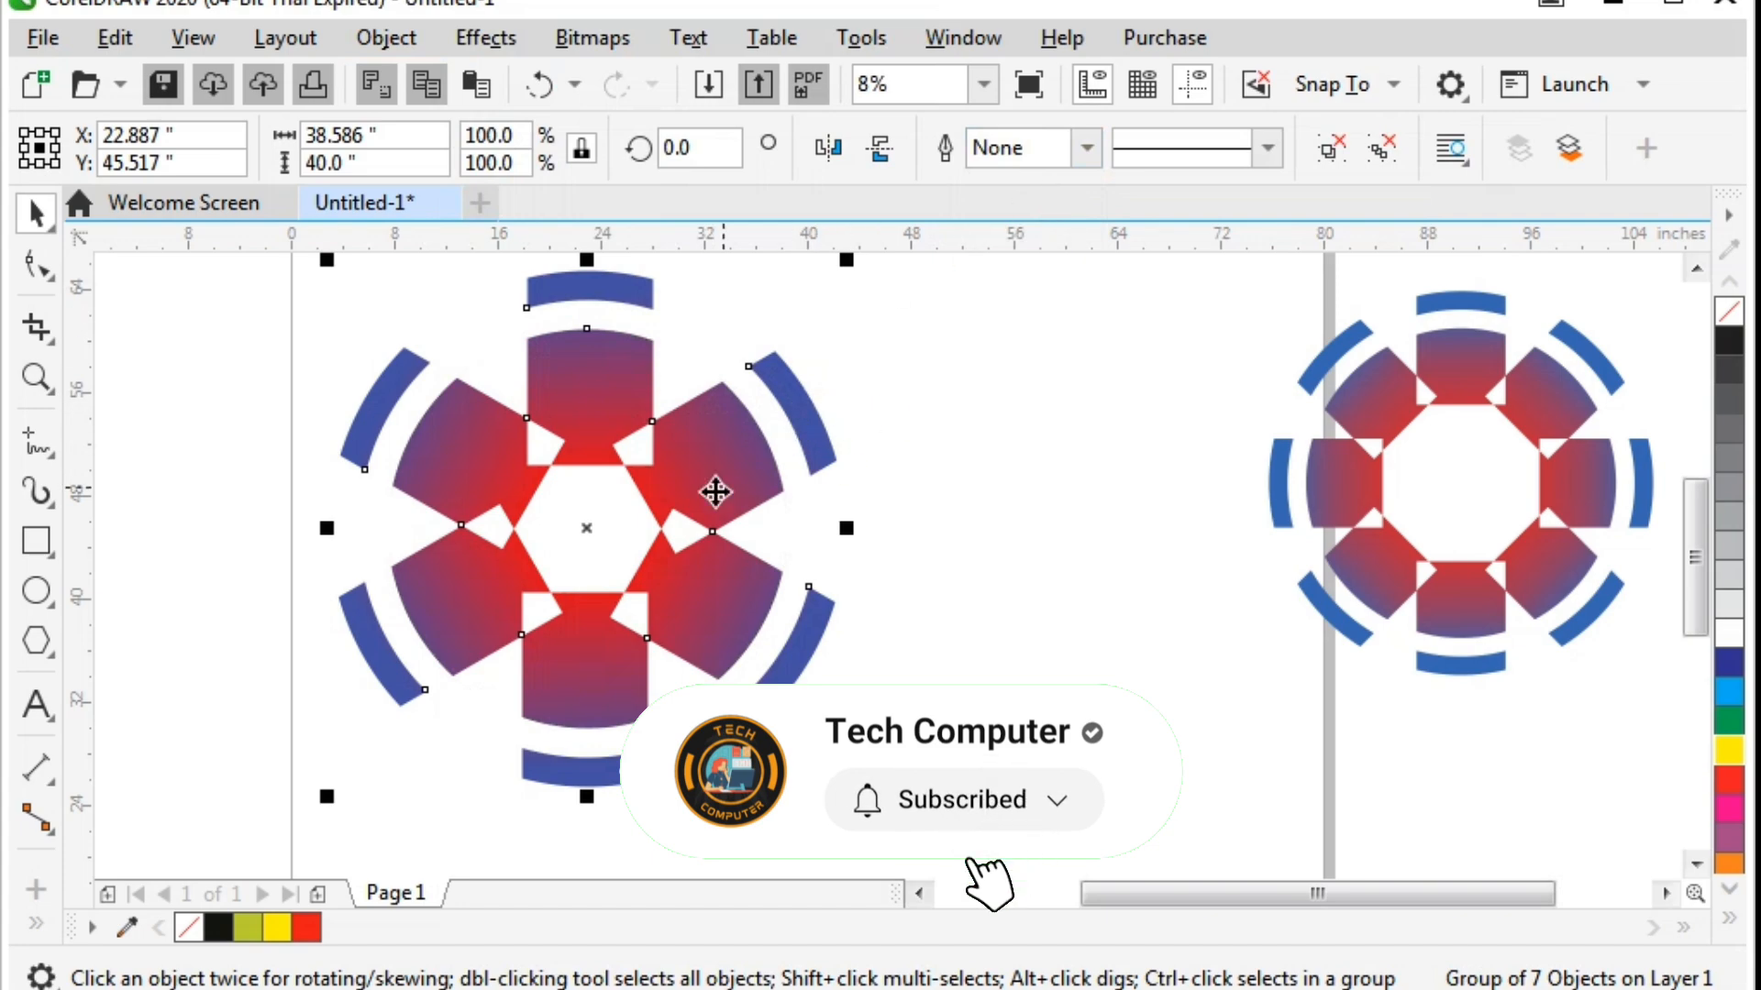
- Move the grouped logo to about X 27.2, Y 41.2 inches and scale it up to about 103.6%
{"action": "left_click_drag", "start_coordinate": [591, 514], "coordinate": [605, 522]}
{"action": "left_click", "coordinate": [923, 569]}
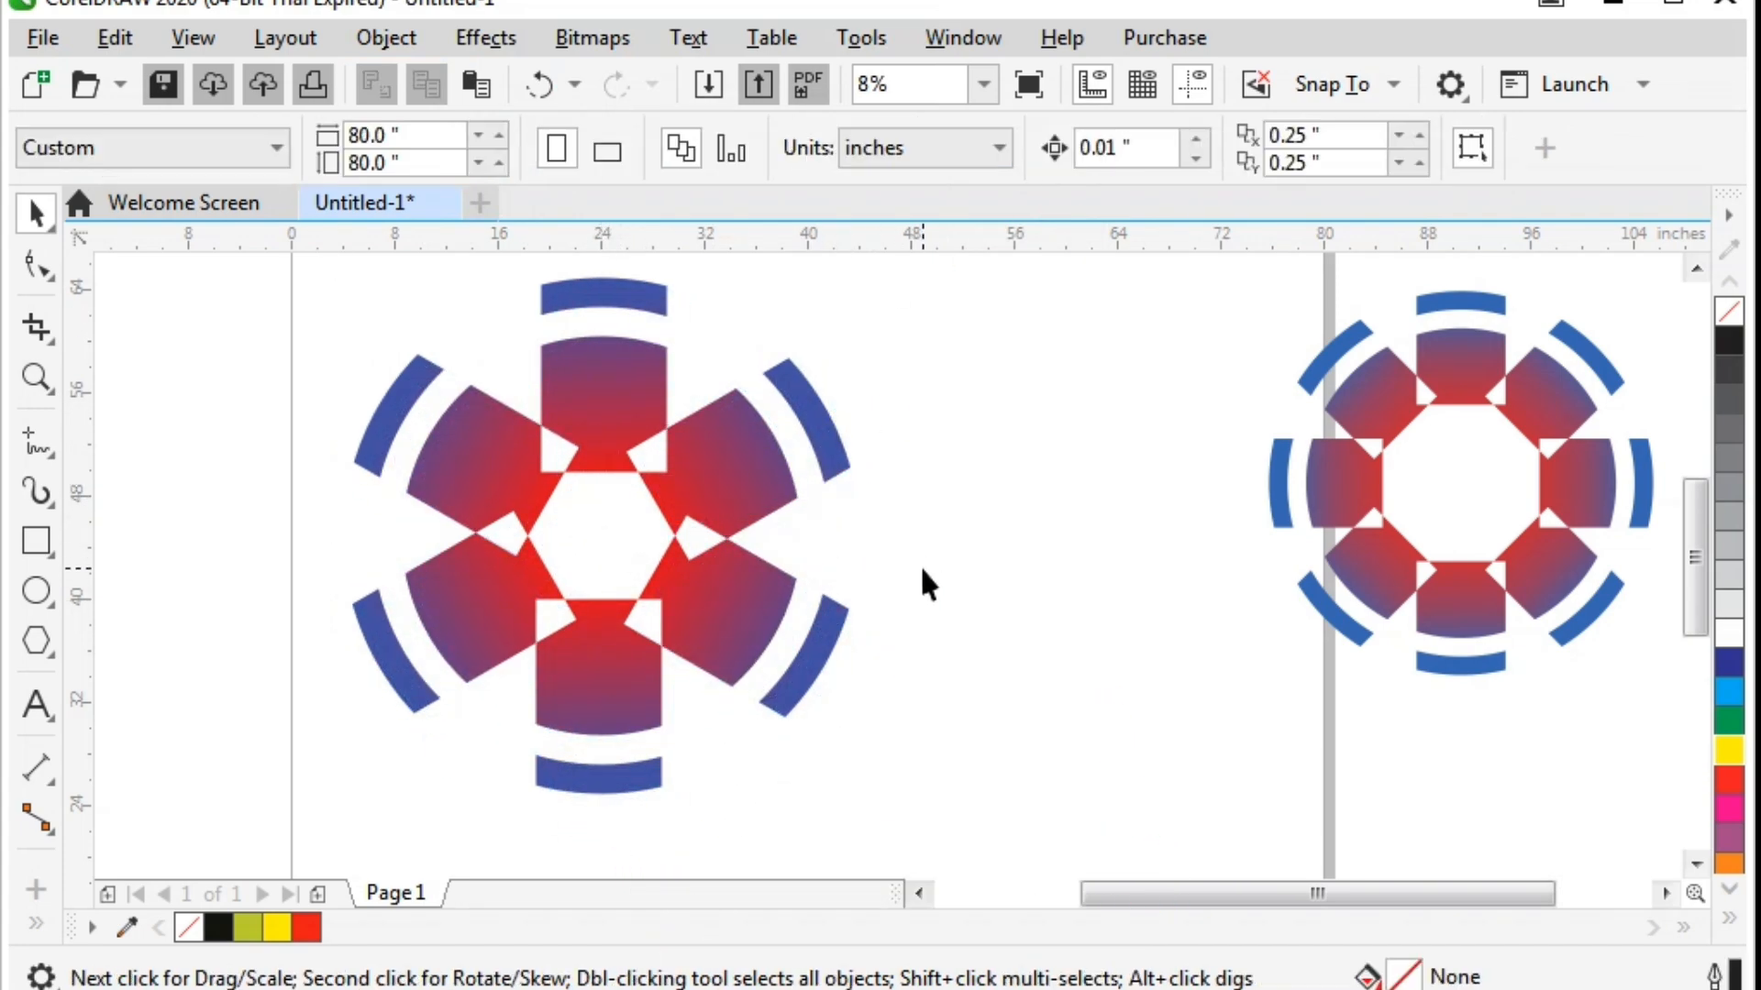
{"action": "left_click_drag", "start_coordinate": [563, 554], "coordinate": [572, 583]}
{"action": "mouse_move", "coordinate": [879, 839]}
{"action": "left_mouse_down"}
{"action": "mouse_move", "coordinate": [817, 786]}
{"action": "mouse_move", "coordinate": [908, 822]}
{"action": "mouse_move", "coordinate": [897, 833]}
{"action": "left_mouse_up"}
{"action": "mouse_move", "coordinate": [650, 520]}
{"action": "left_mouse_down"}
{"action": "mouse_move", "coordinate": [712, 561]}
{"action": "mouse_move", "coordinate": [878, 531]}
{"action": "mouse_move", "coordinate": [650, 550]}
{"action": "left_mouse_up"}
{"action": "scroll", "coordinate": [1696, 561], "scroll_direction": "up", "scroll_amount": 1}
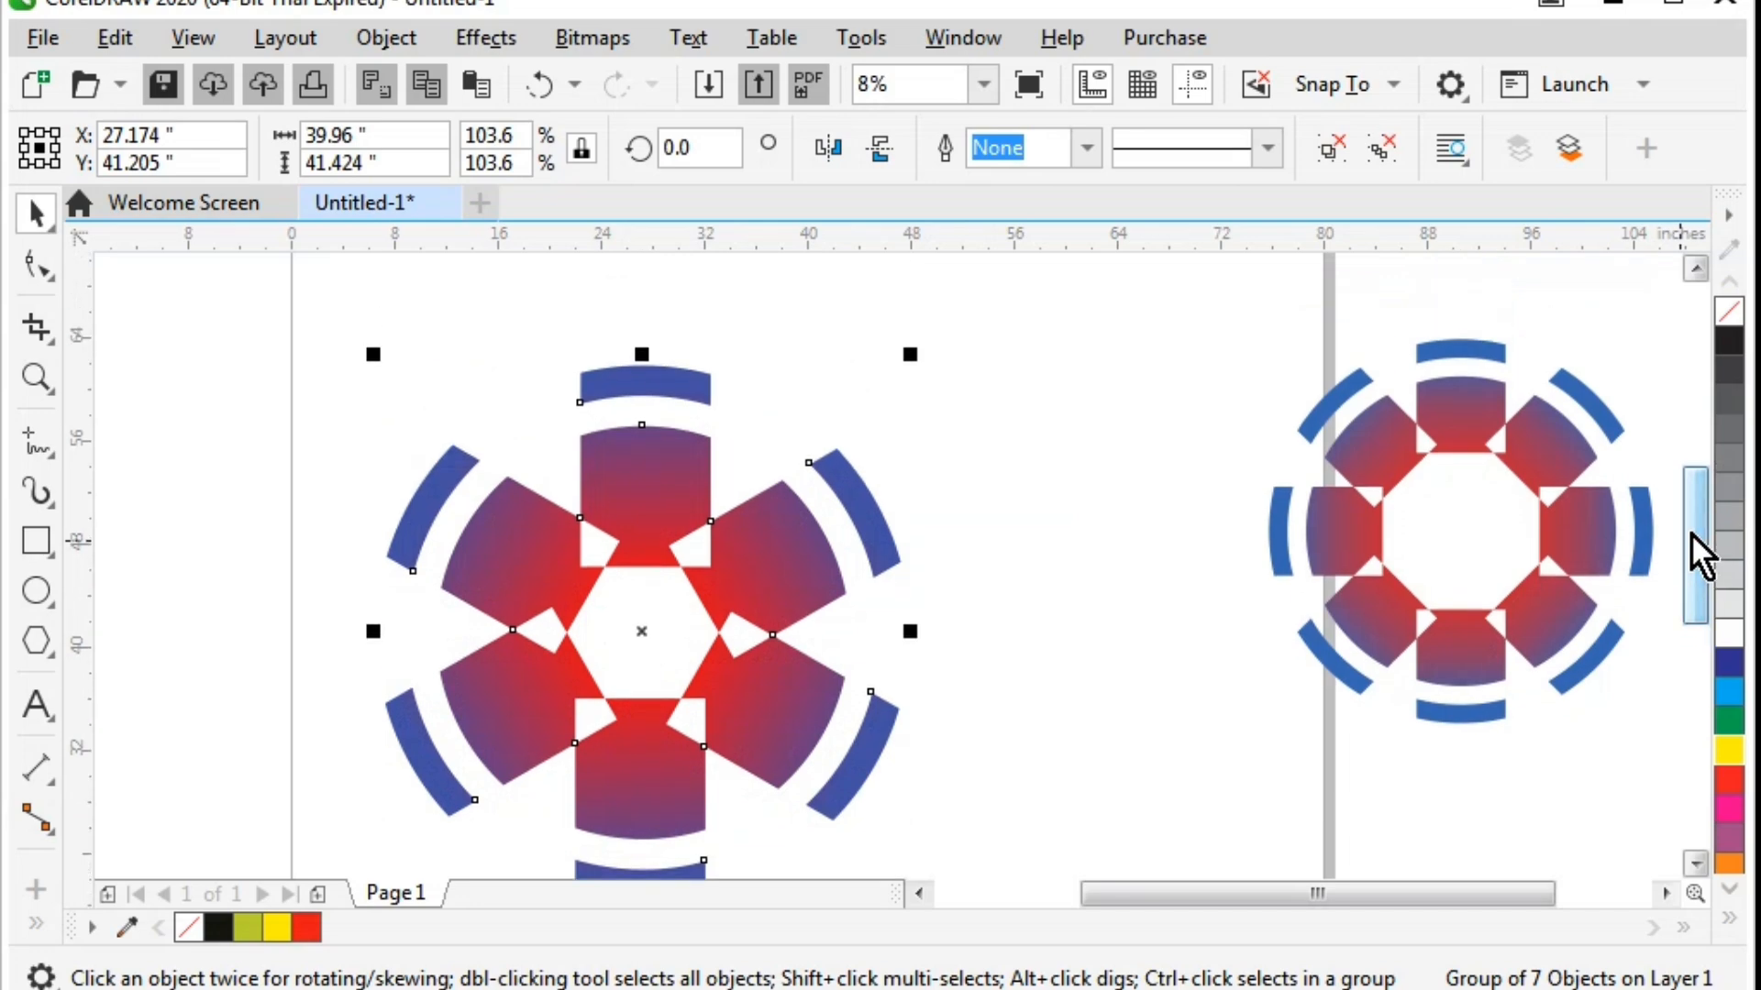